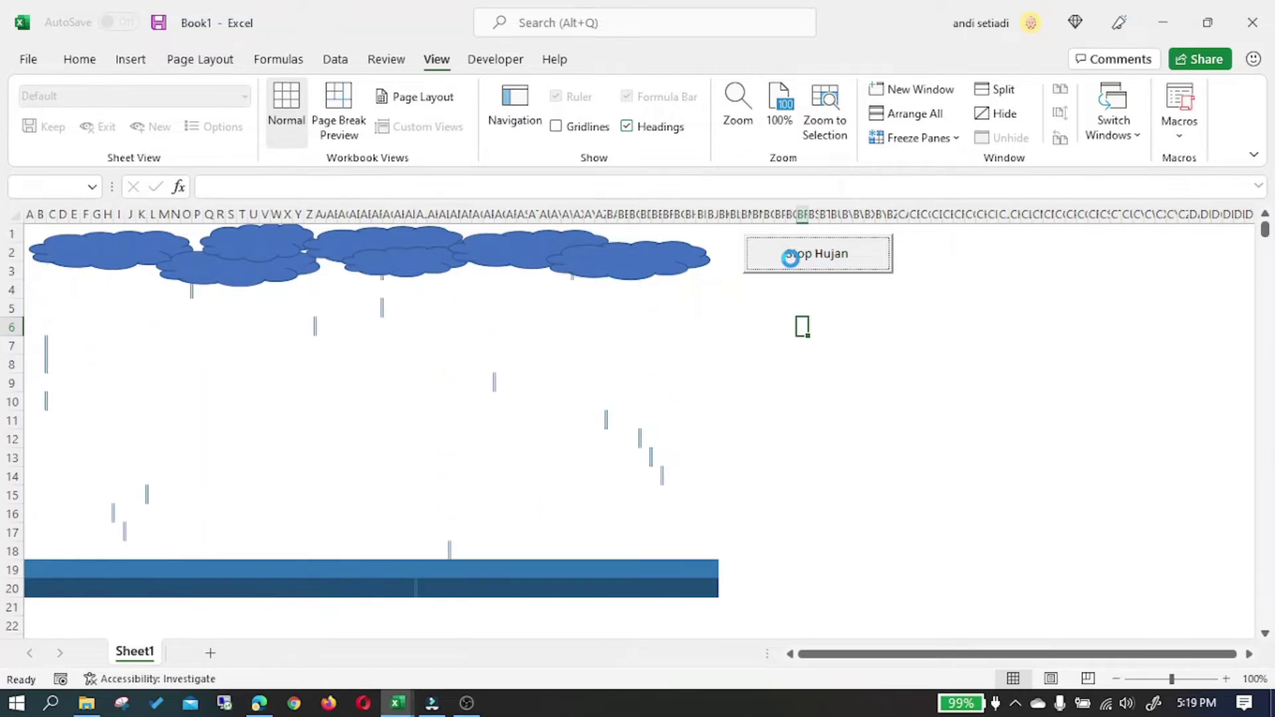
- Stop the running rain animation with the Stop Hujan button
click(790, 255)
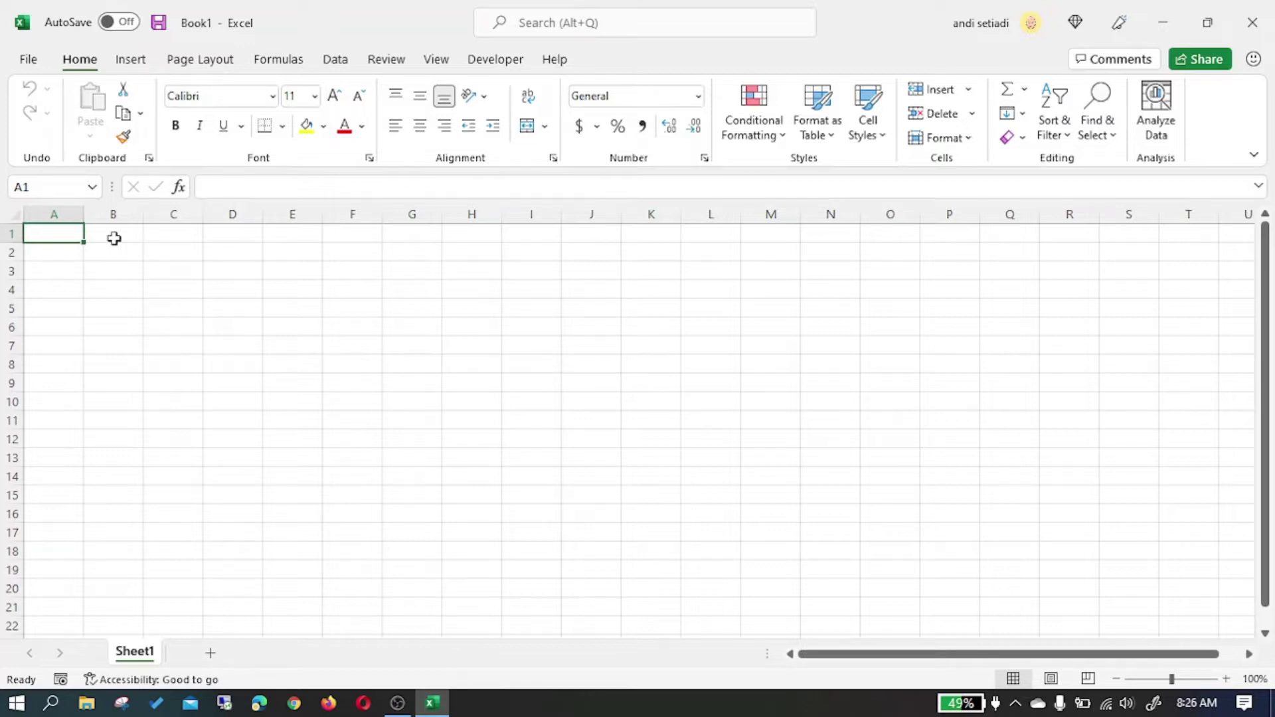
- Set every column on Sheet1 to width 1 so the grid becomes small squares
click(12, 215)
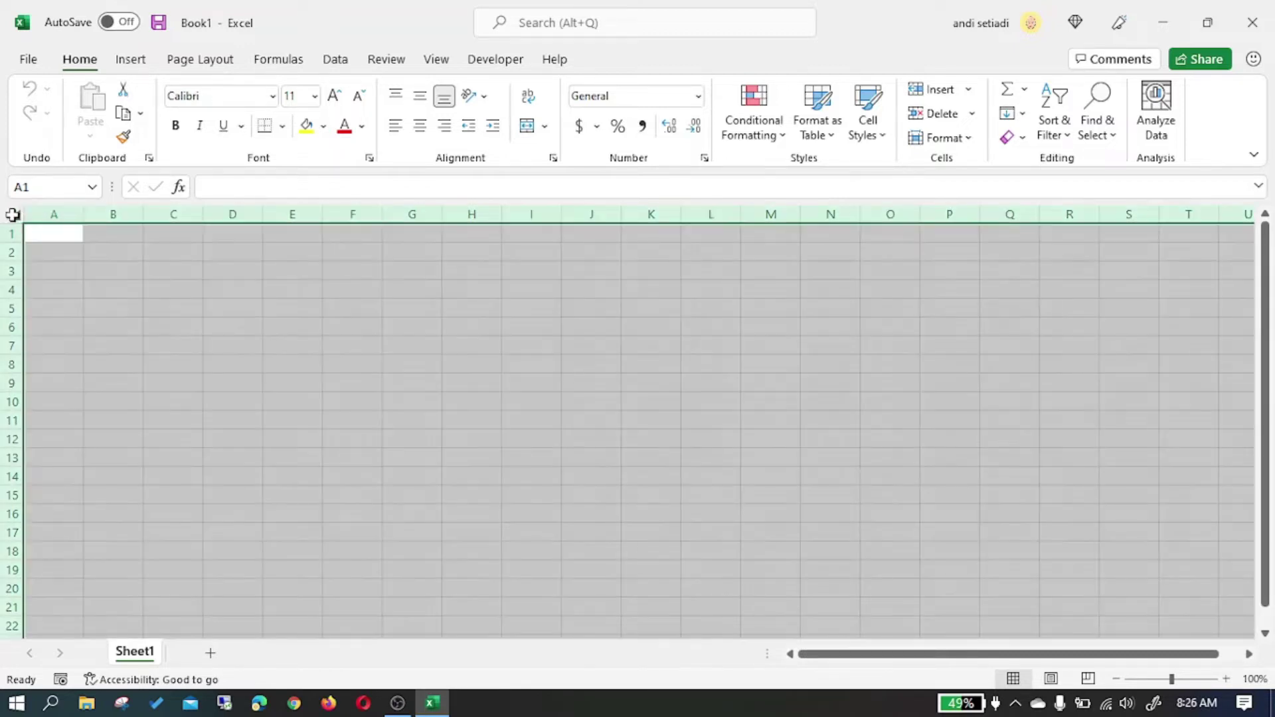
right_click(170, 214)
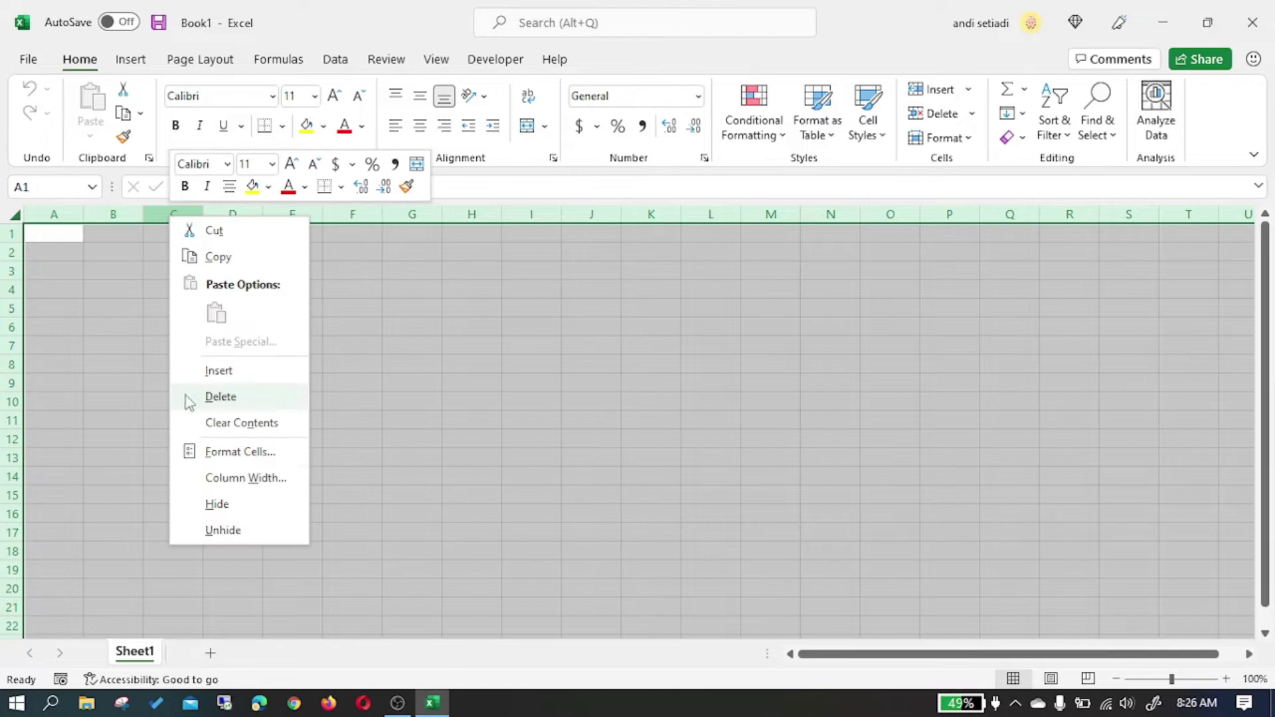
click(251, 481)
text(1)
click(226, 523)
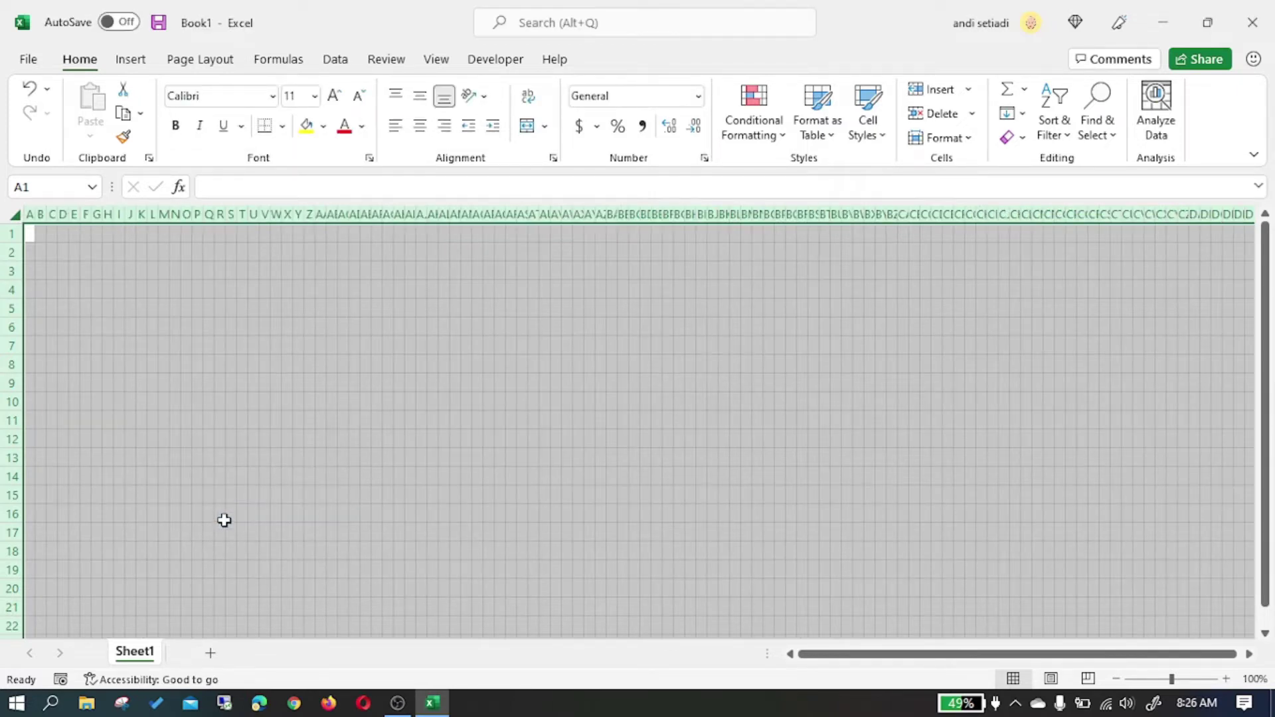
click(225, 343)
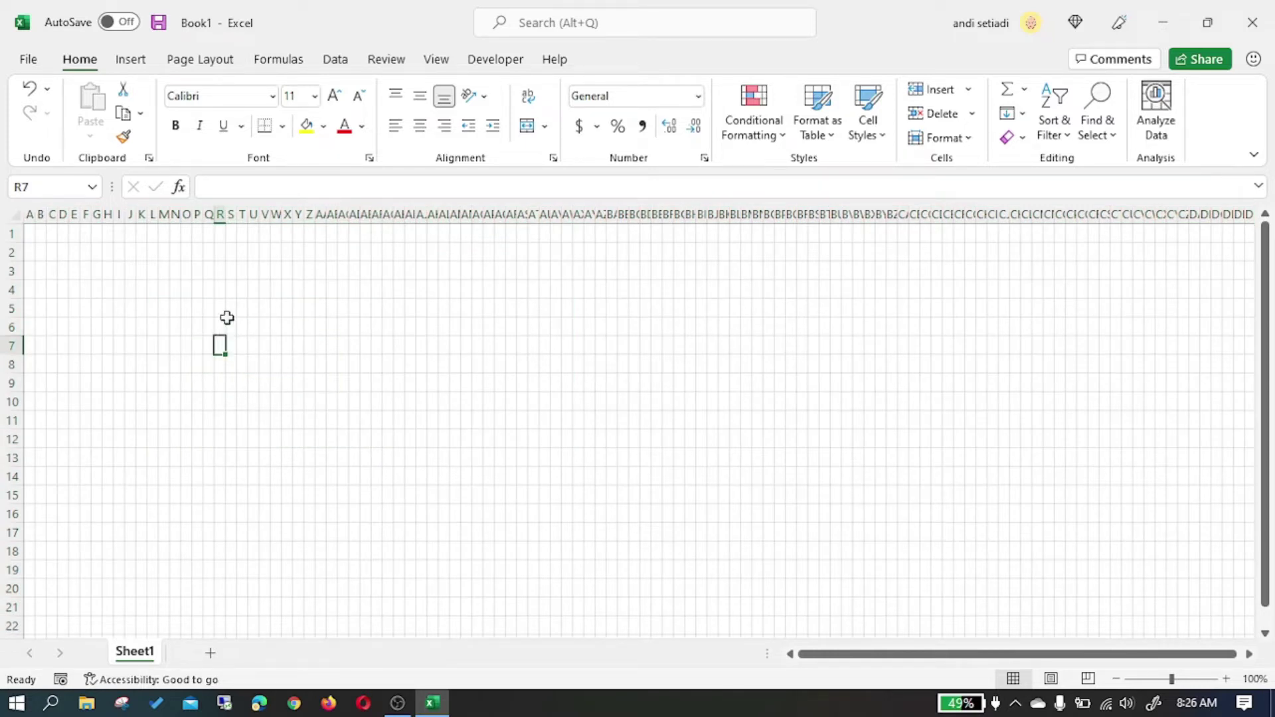
- Draw a blue Cloud shape across the top-left rows of the sheet
click(138, 69)
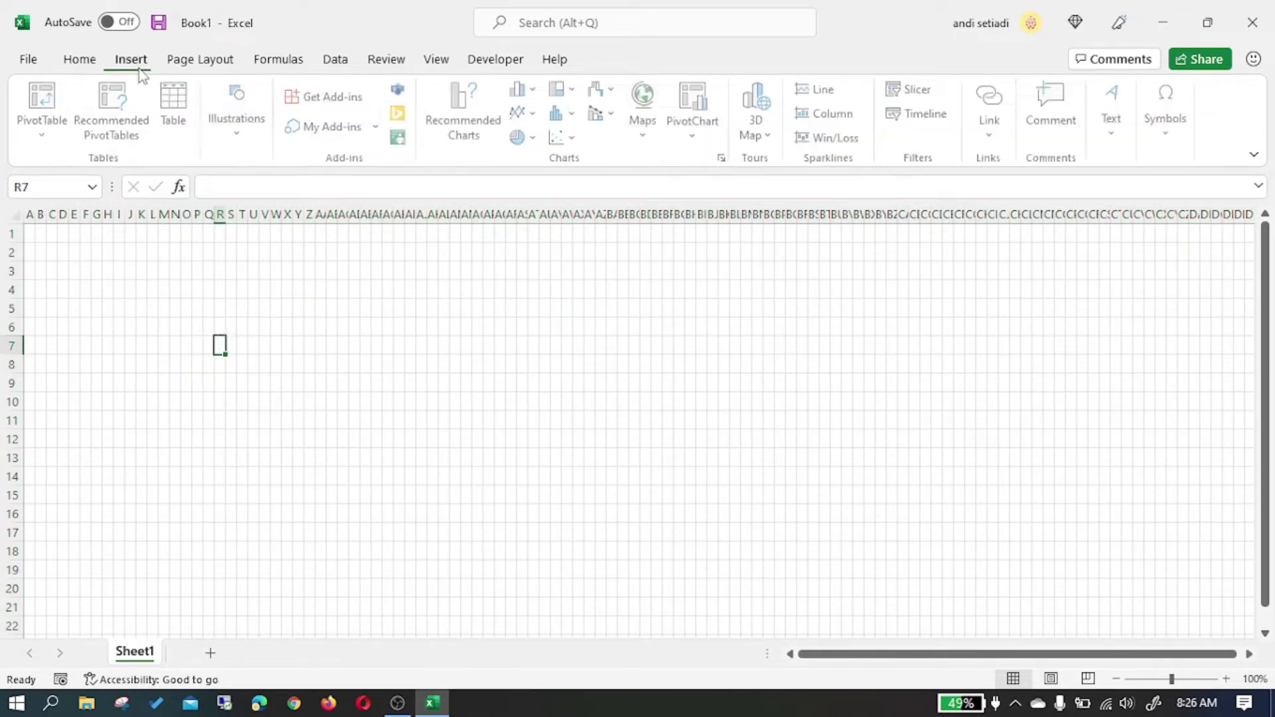
click(252, 140)
click(272, 229)
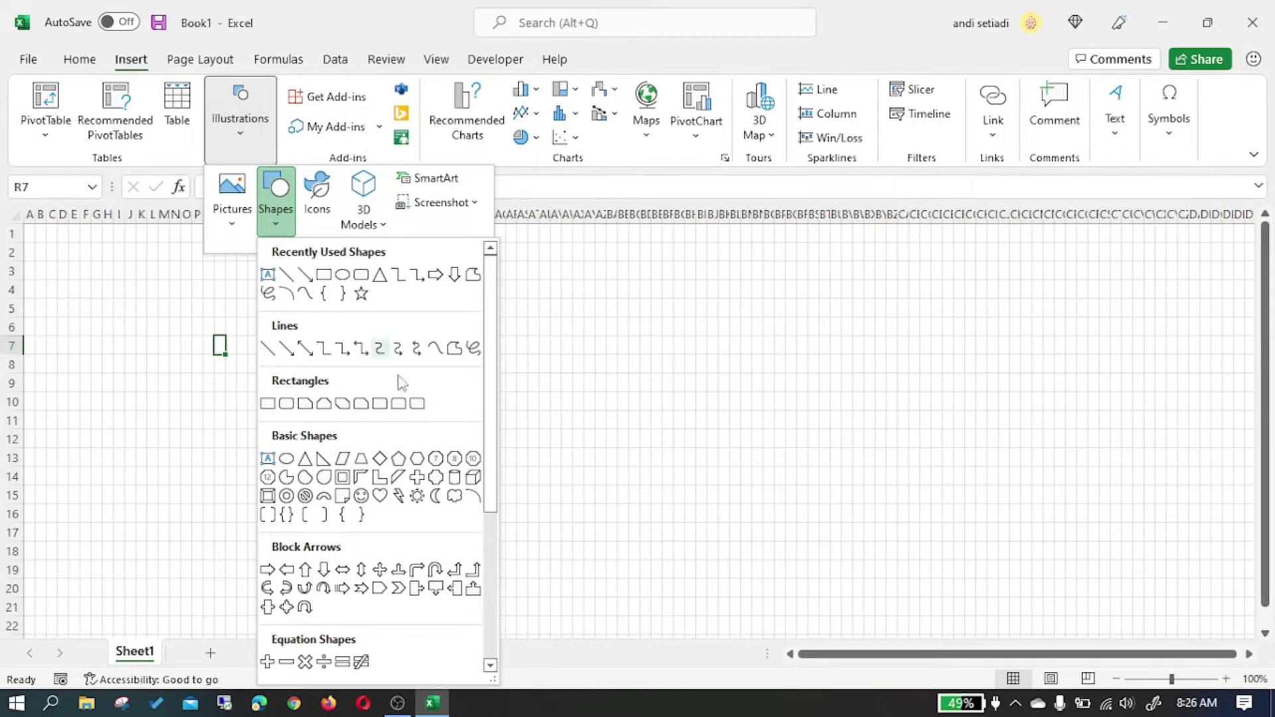
click(455, 497)
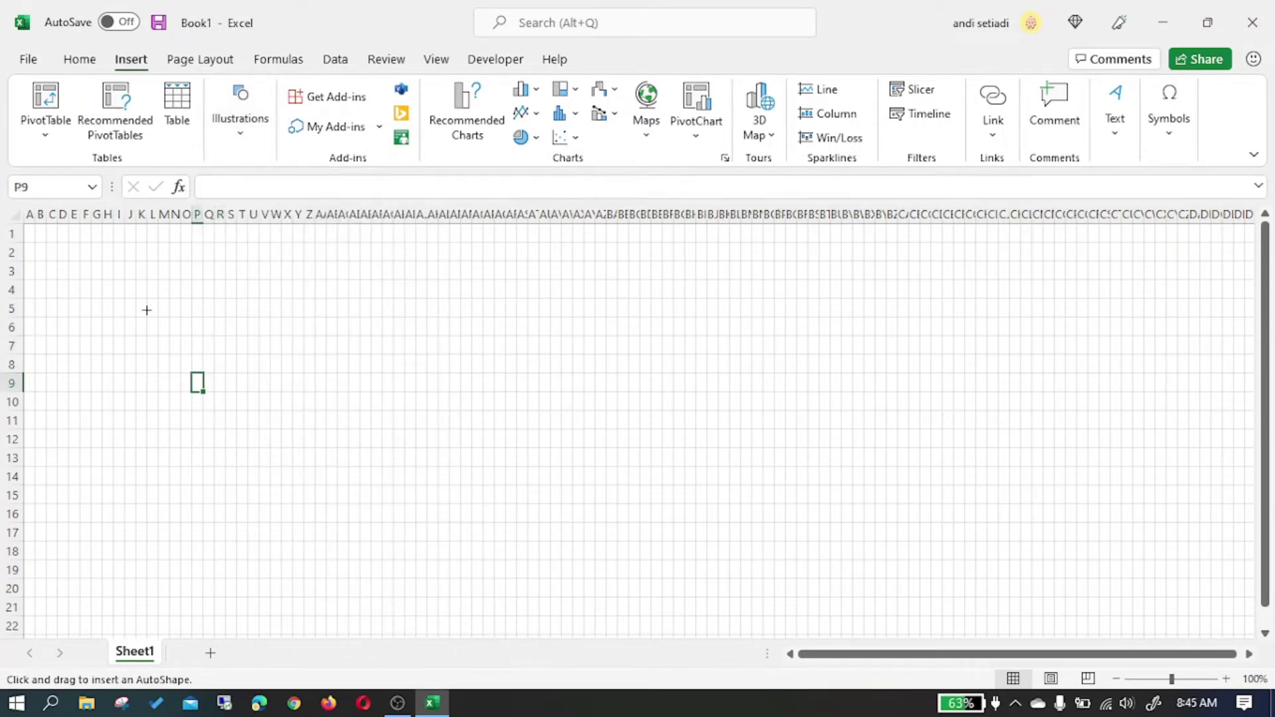
drag(33, 235, 195, 275)
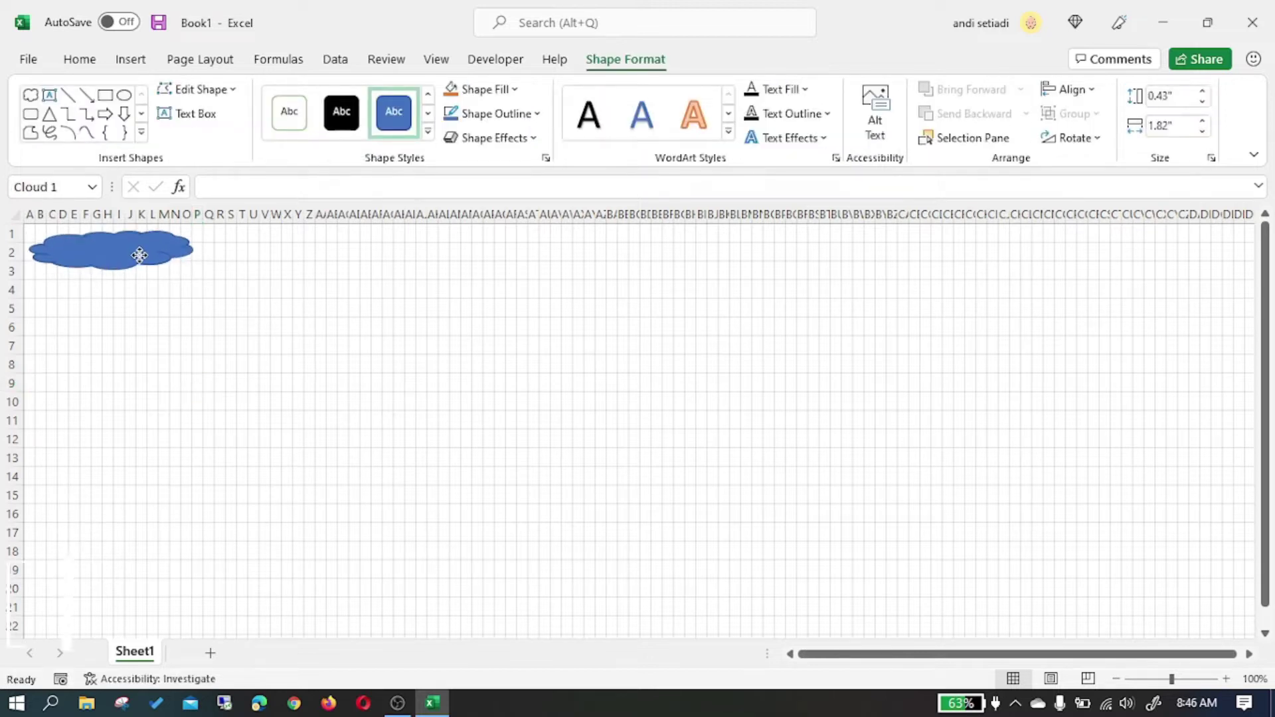
click(142, 289)
- Duplicate the cloud twice, placing one copy to the right and a narrower one above between them
key(ctrl+d)
click(150, 265)
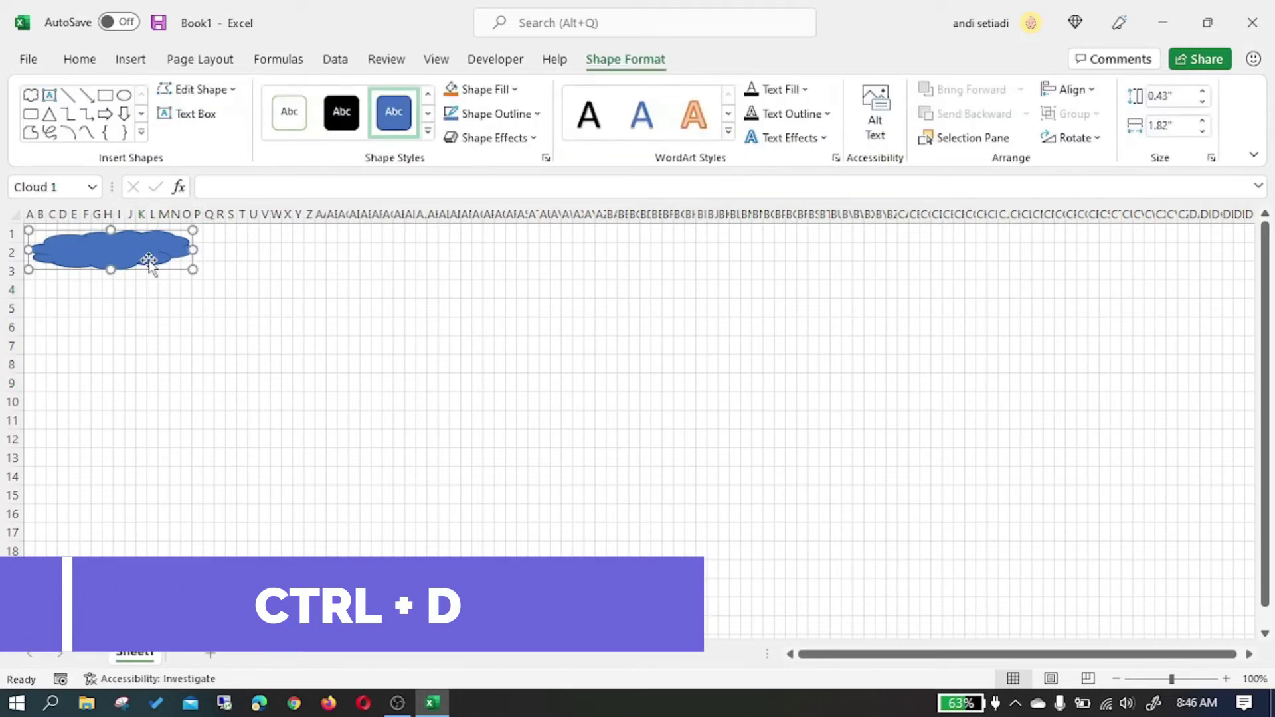
key(ctrl+d)
drag(162, 272, 274, 274)
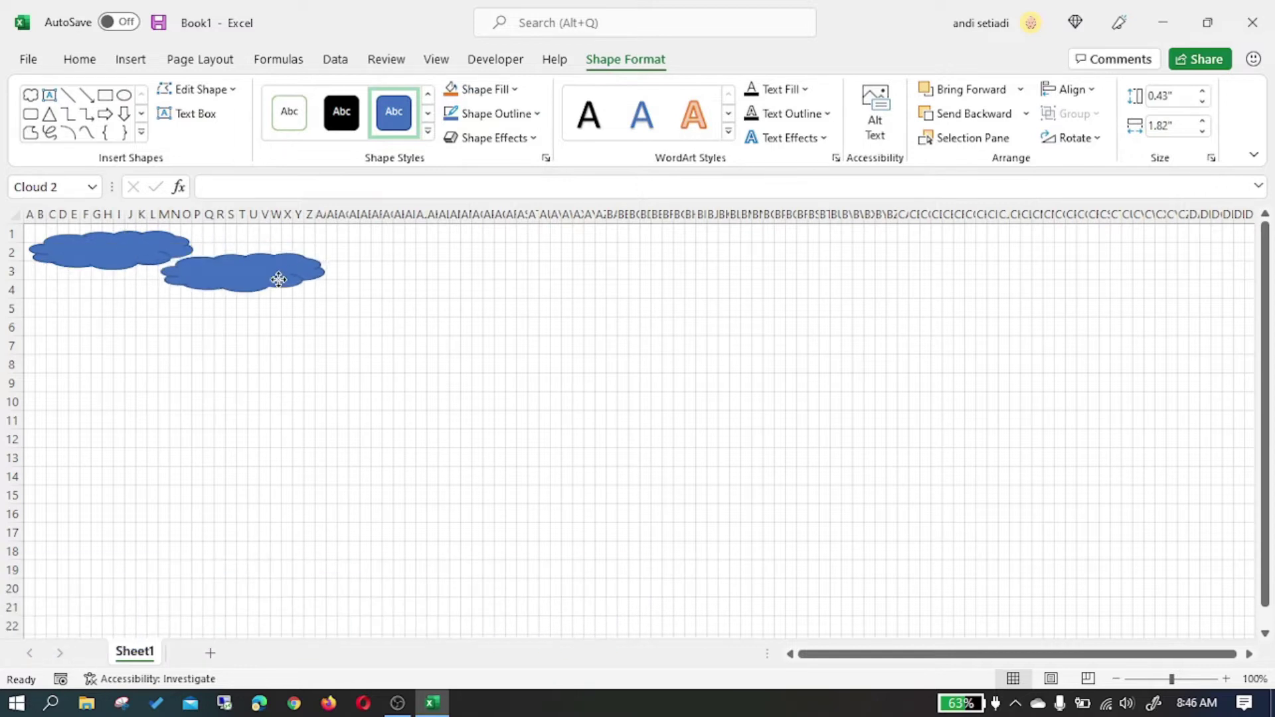
key(ctrl+d)
drag(325, 288, 251, 243)
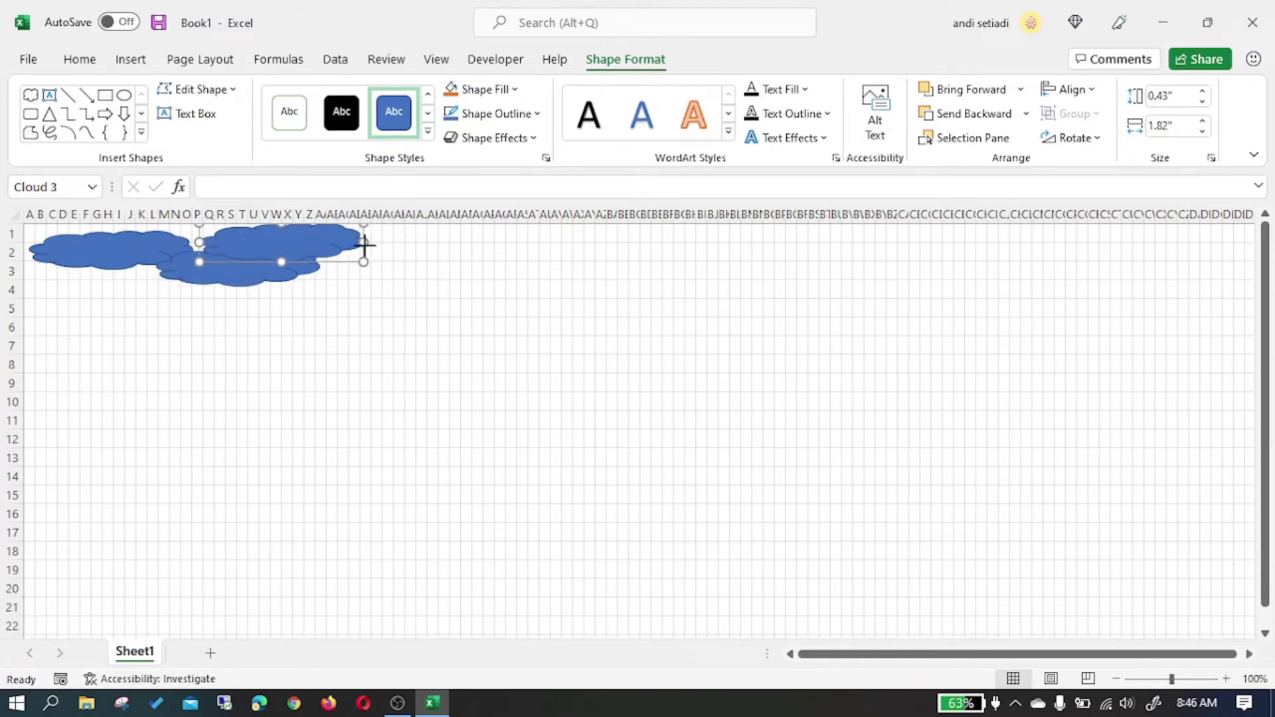
drag(364, 244, 316, 243)
- Add fourth and fifth cloud copies beside the third, reshaping the fifth narrower and taller
click(246, 286)
key(ctrl+d)
mouse_move(279, 285)
mouse_down()
mouse_move(402, 263)
mouse_move(411, 246)
mouse_up()
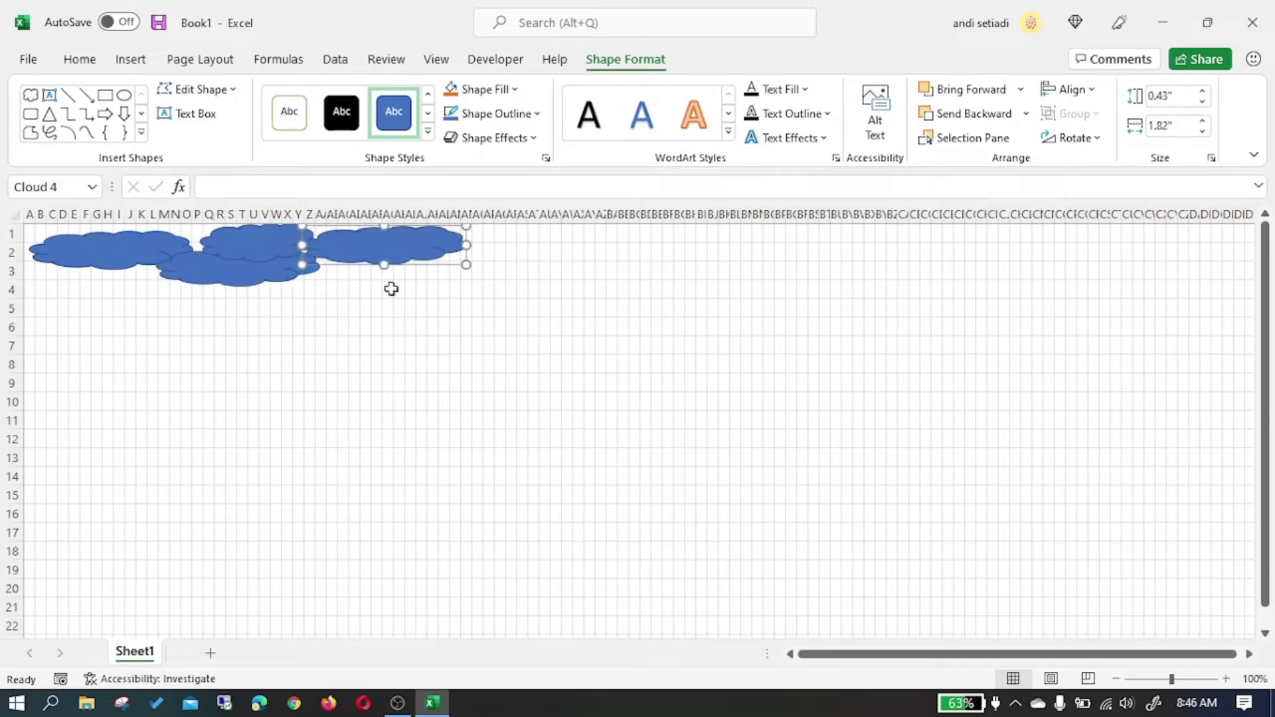
key(ctrl+d)
mouse_move(530, 264)
mouse_down()
mouse_move(529, 243)
mouse_move(413, 266)
mouse_move(423, 246)
mouse_up()
drag(505, 276, 468, 276)
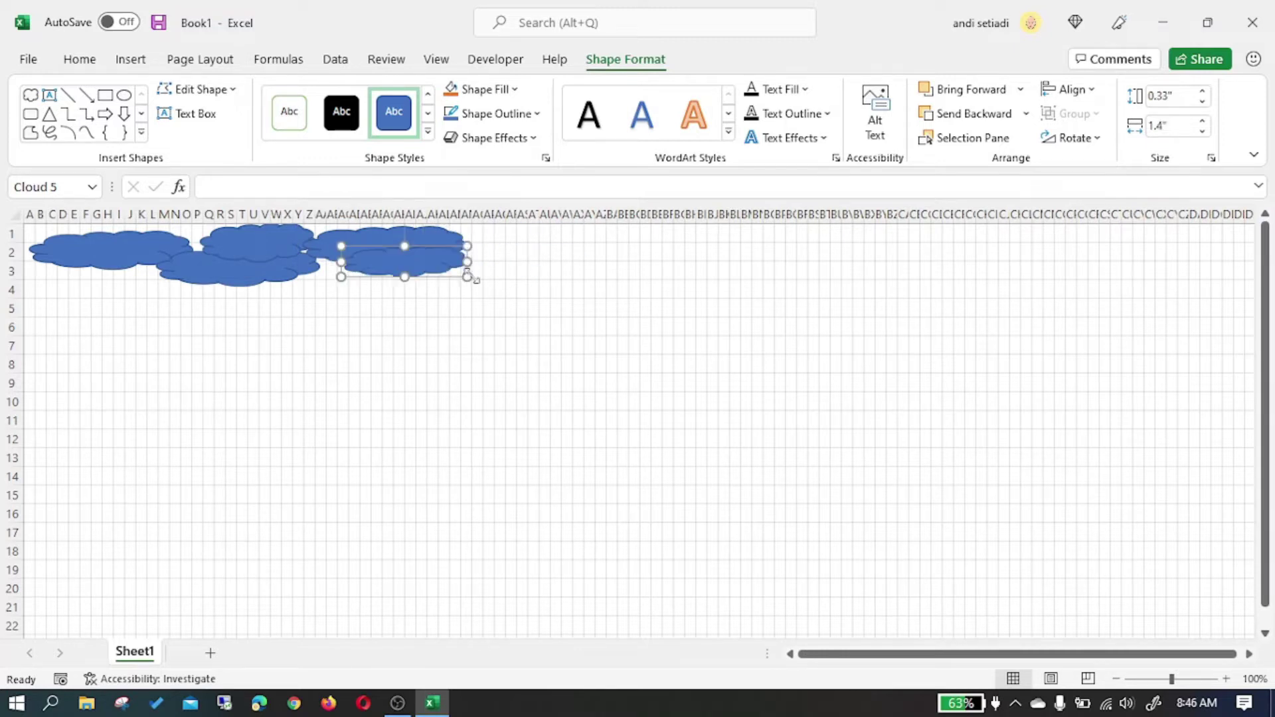
click(475, 304)
- Add the sixth and seventh clouds at the row's right end, set slightly lower
click(412, 250)
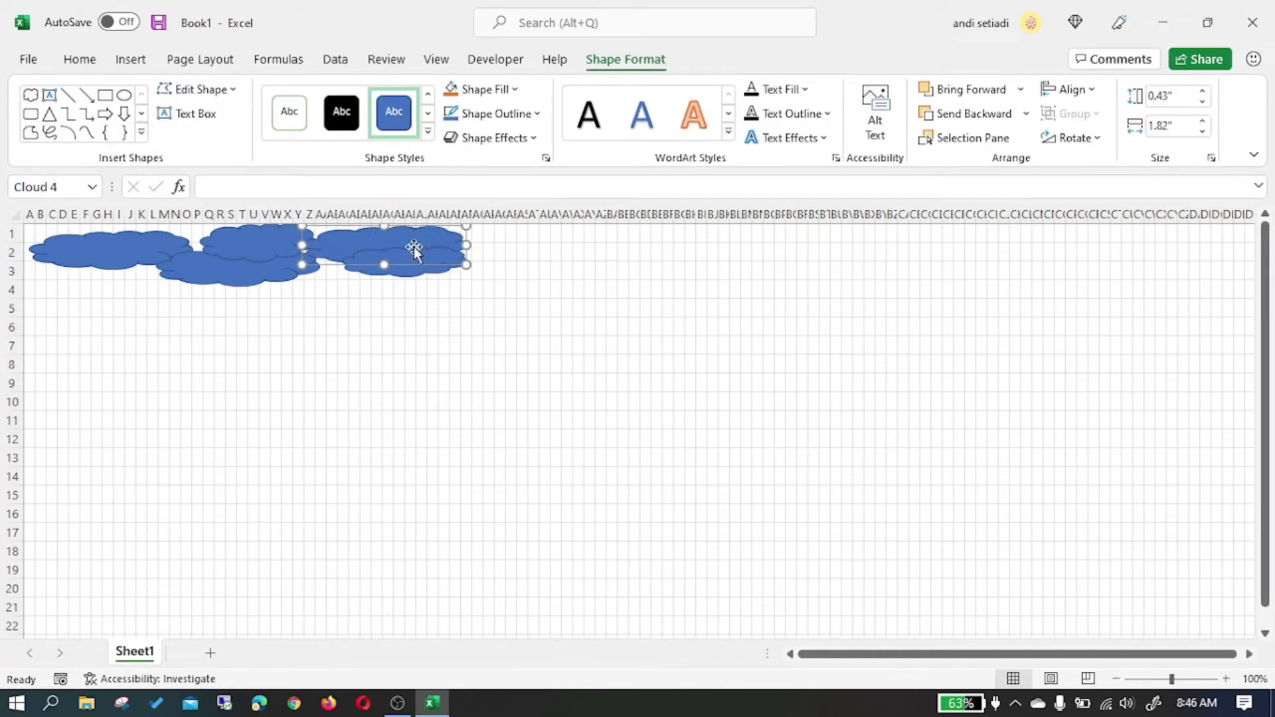
click(253, 282)
mouse_move(269, 277)
mouse_down()
mouse_move(304, 287)
mouse_move(574, 245)
mouse_up()
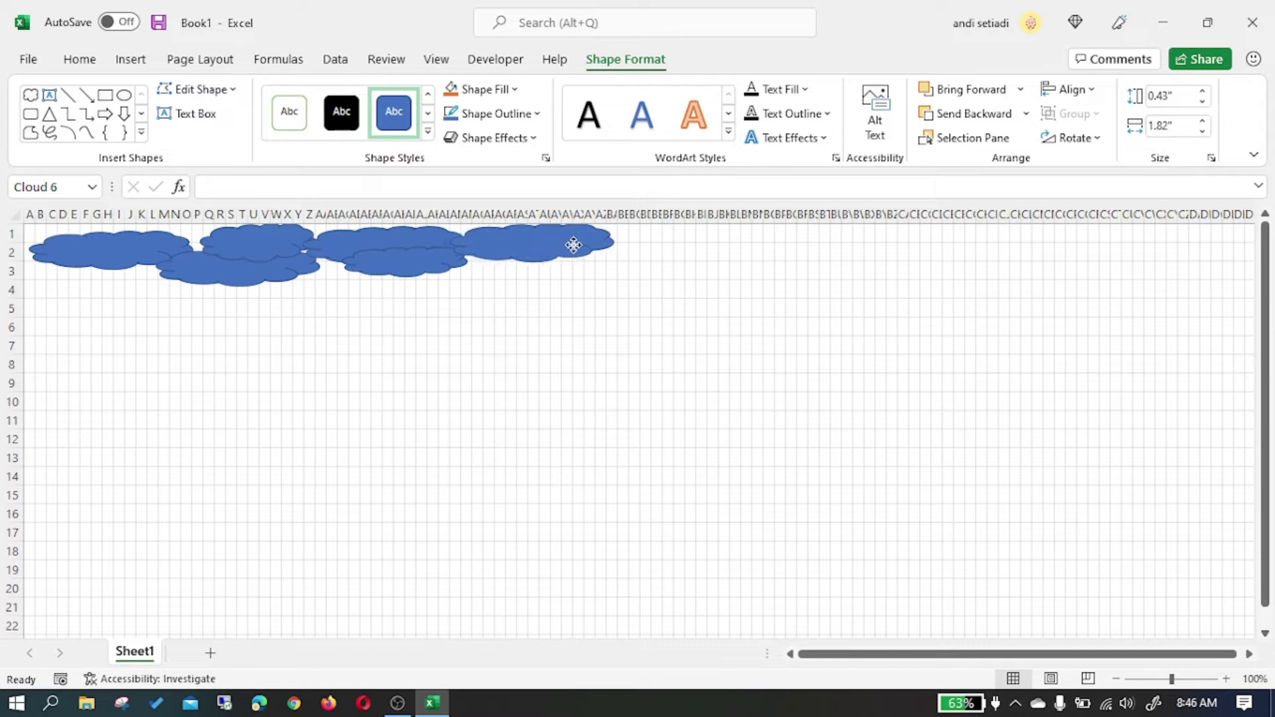
drag(573, 245, 570, 251)
click(526, 315)
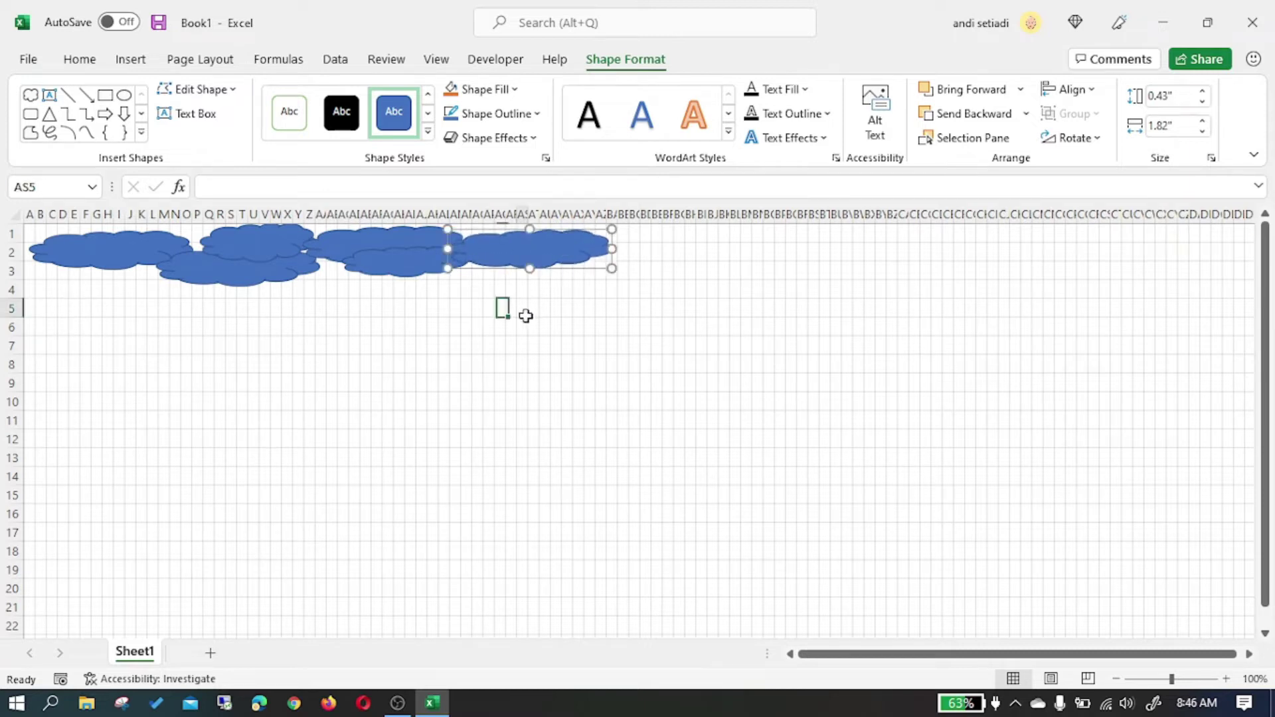
click(549, 261)
ctrl+drag(549, 261, 632, 258)
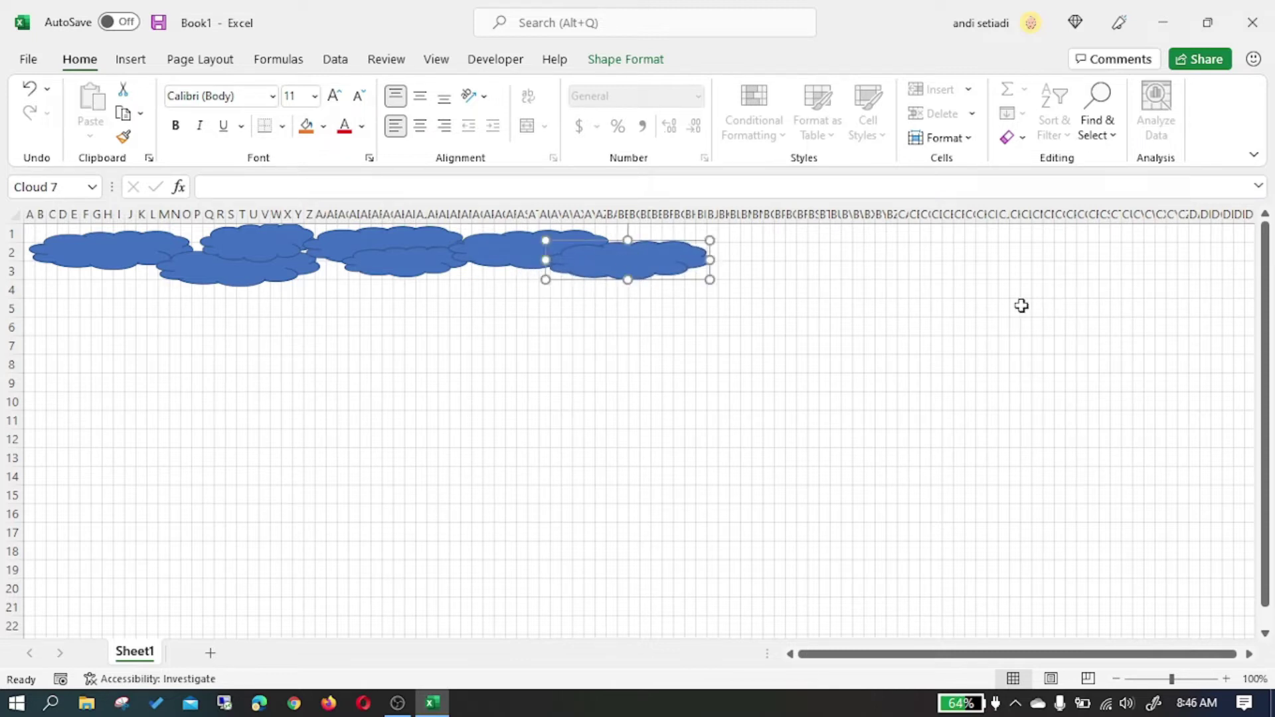
click(730, 309)
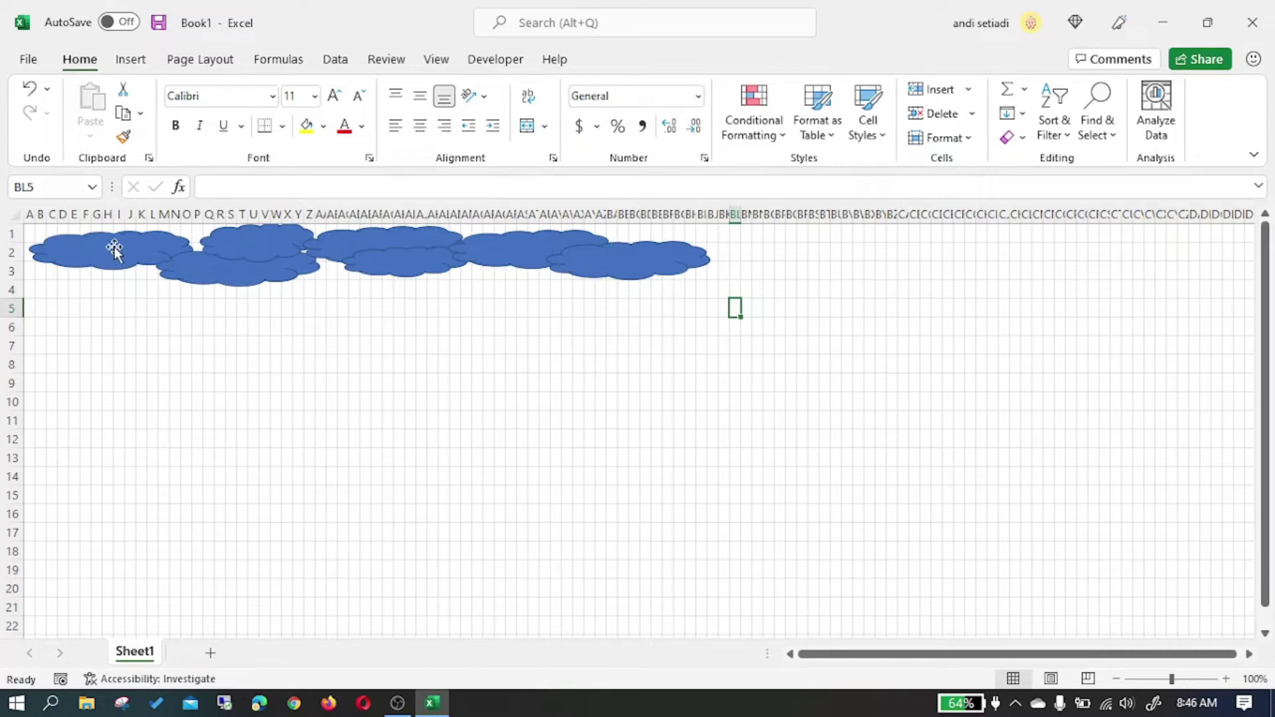
- Select all seven cloud shapes together
click(343, 308)
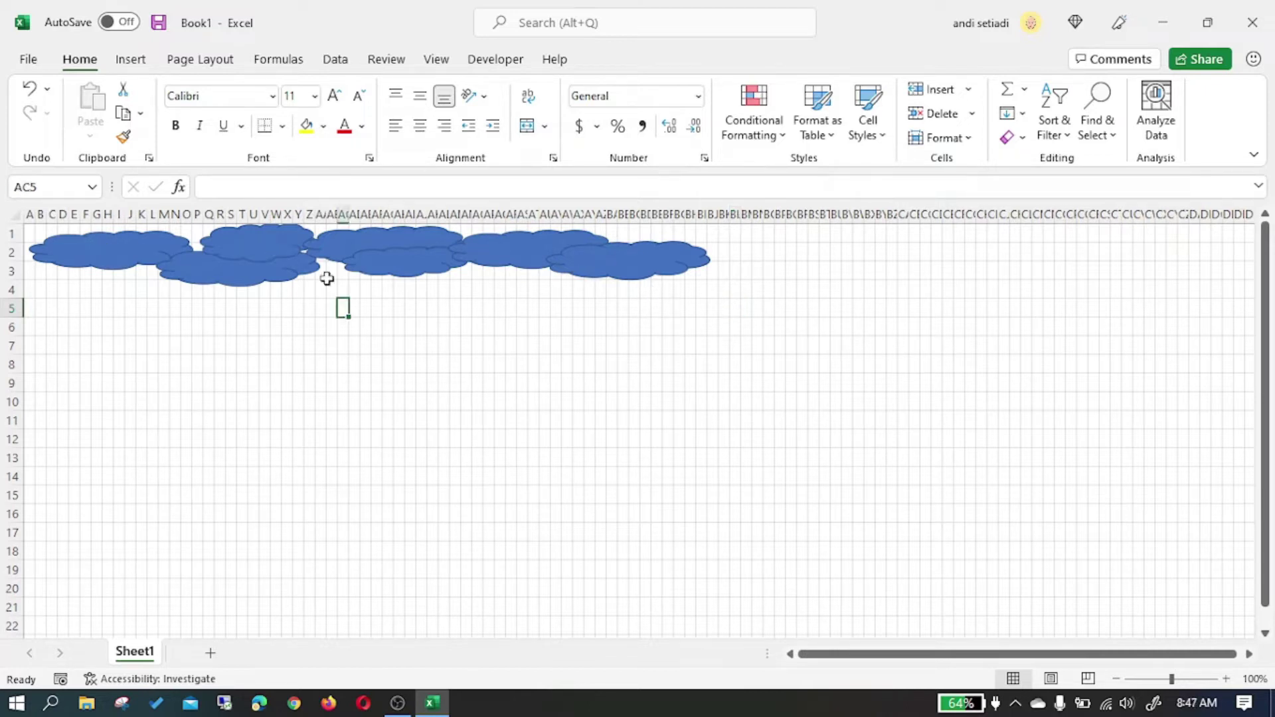
click(159, 257)
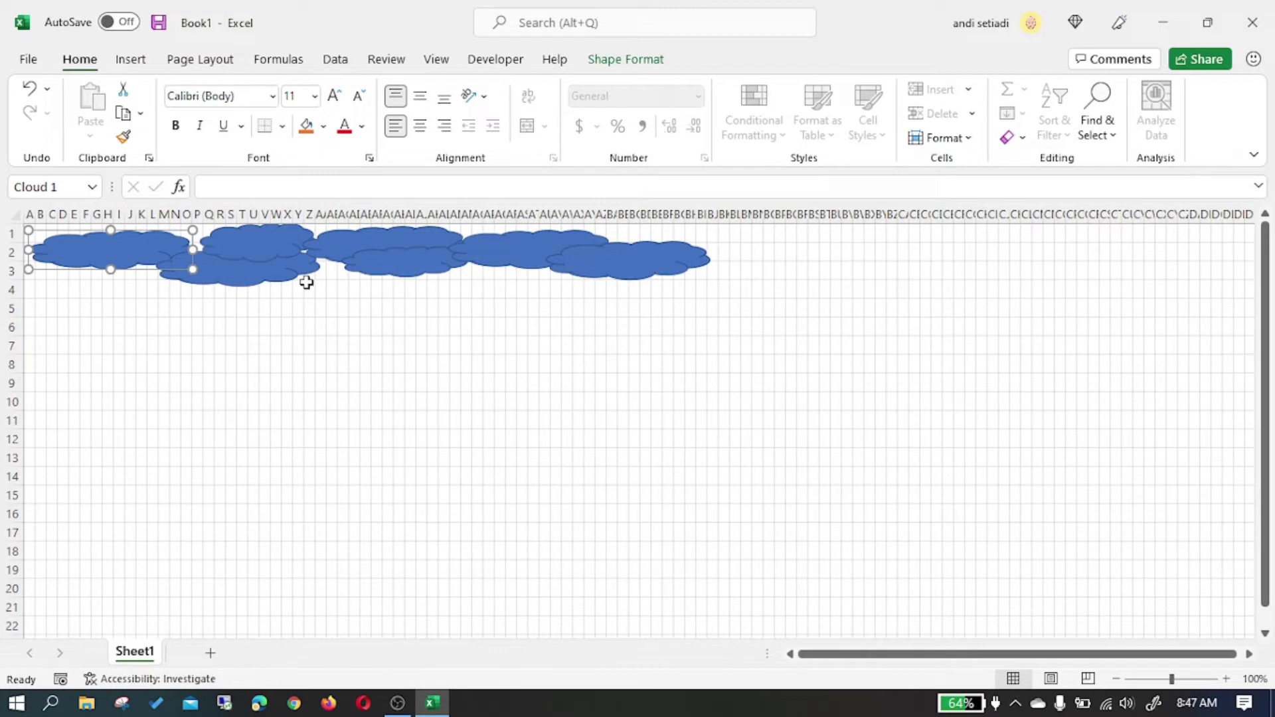
ctrl+click(258, 276)
ctrl+click(428, 259)
ctrl+click(601, 260)
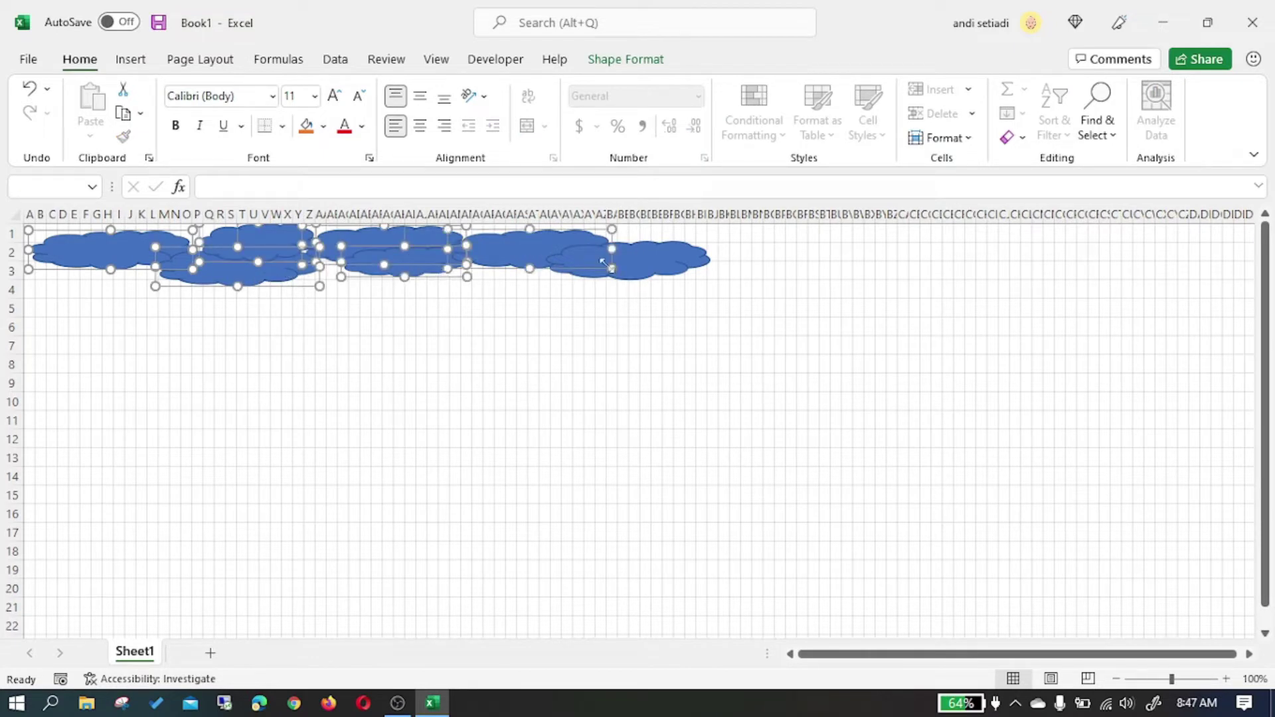
ctrl+click(658, 271)
- Set the selected clouds to 'Don't move or size with cells' in Size and Properties
right_click(657, 271)
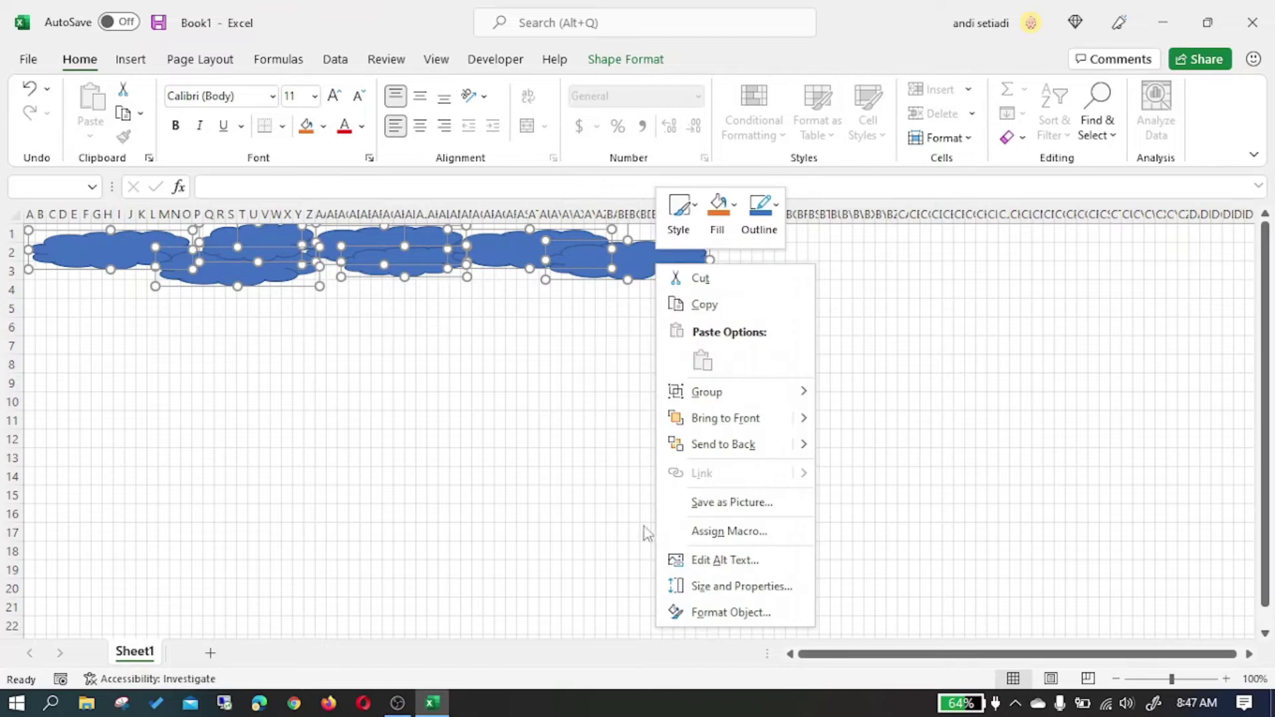
click(704, 588)
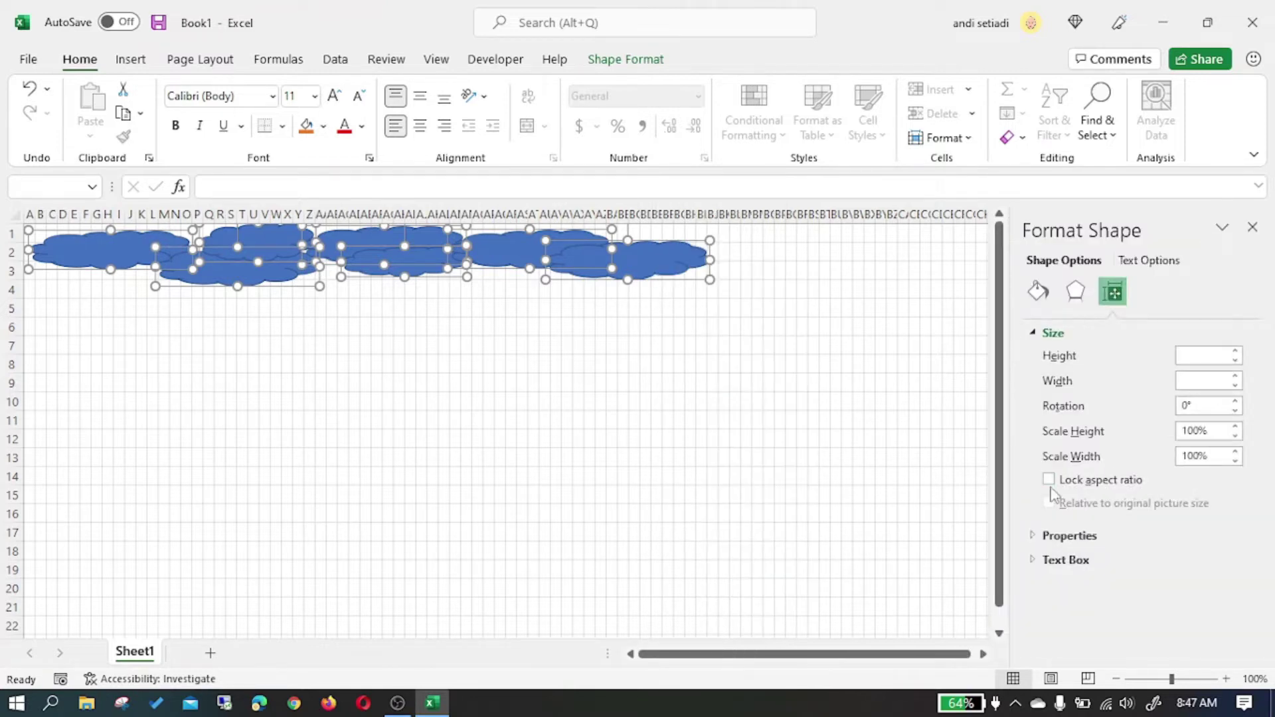
click(1040, 538)
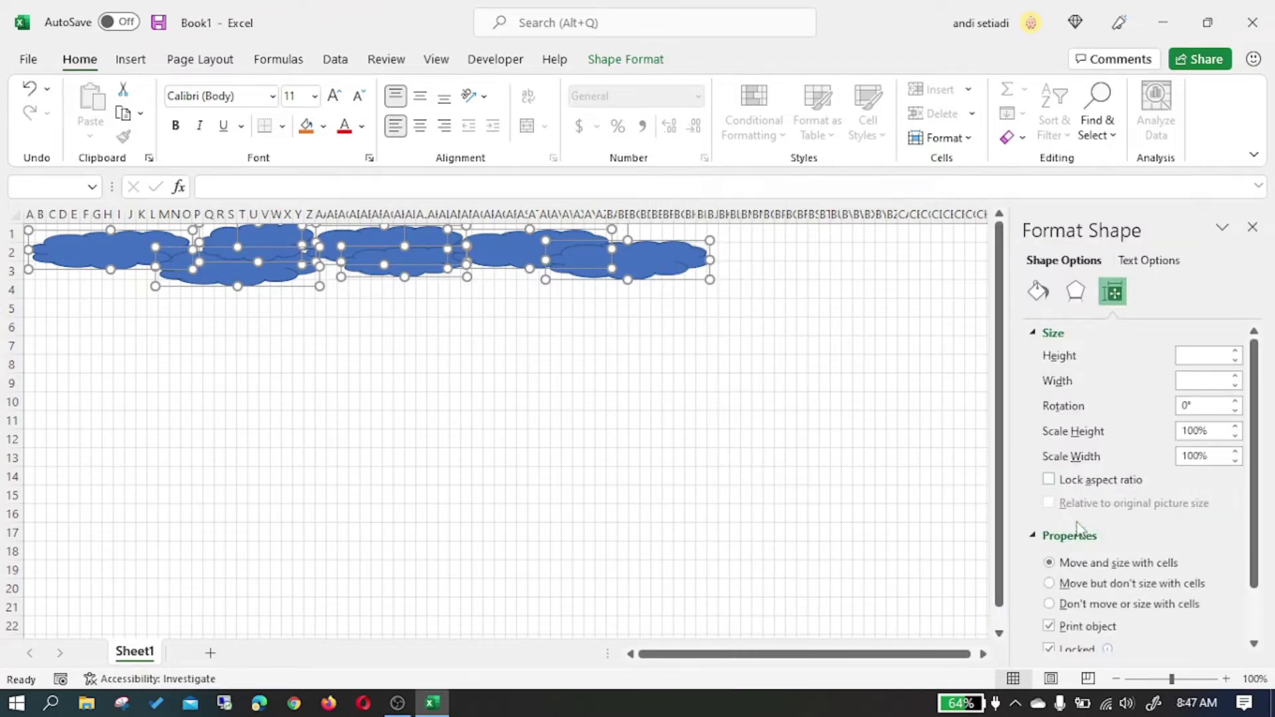
click(1051, 604)
click(1252, 228)
click(903, 401)
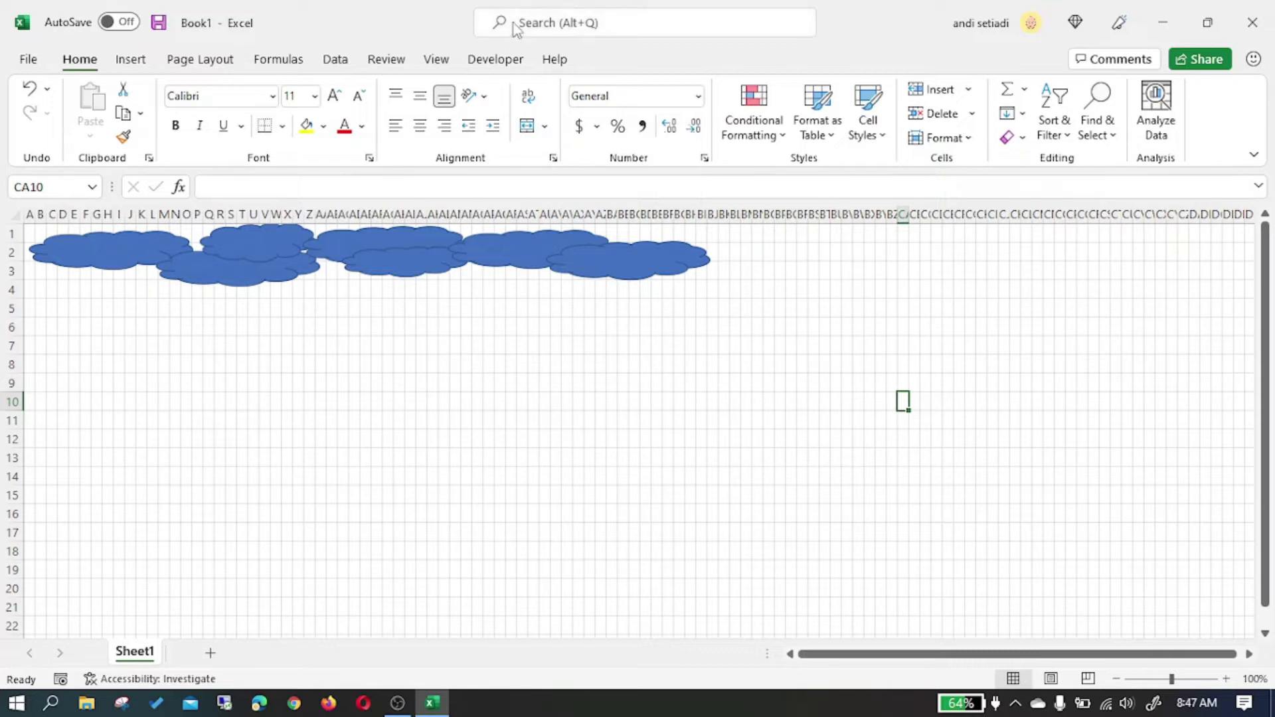
- Draw an ActiveX command button right of the clouds near row 2 and open its Click code
click(511, 61)
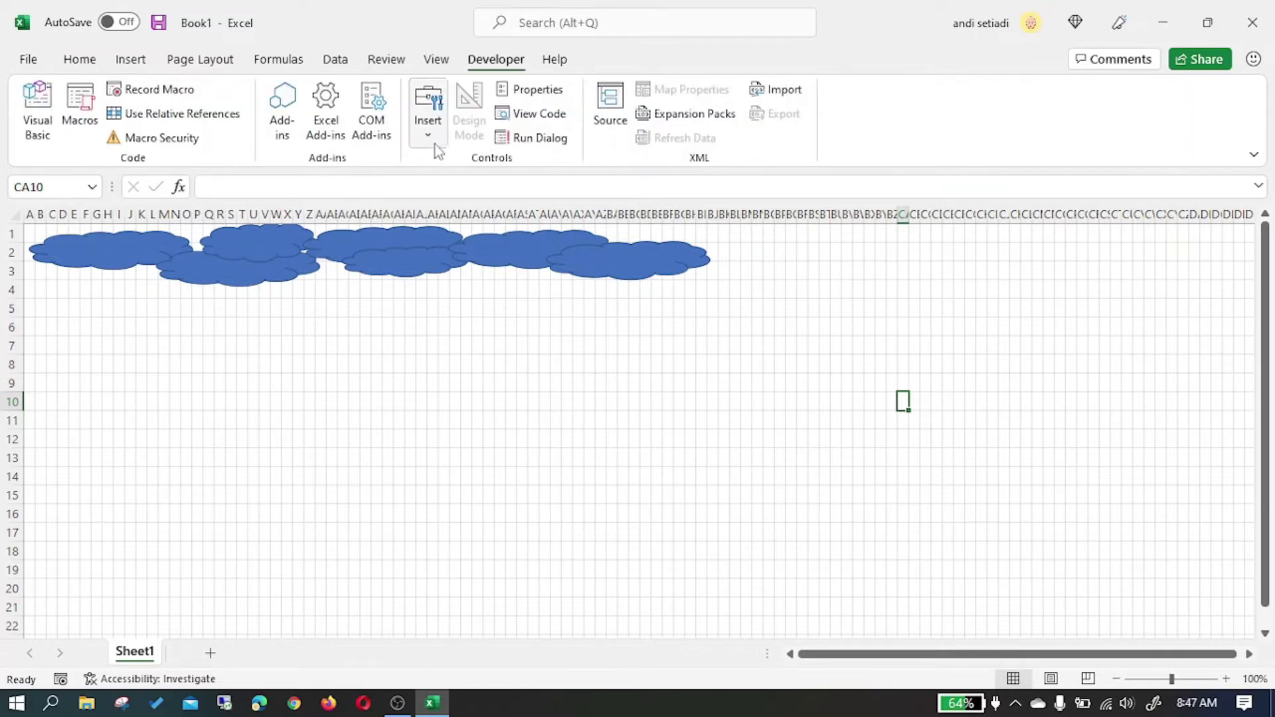
click(428, 130)
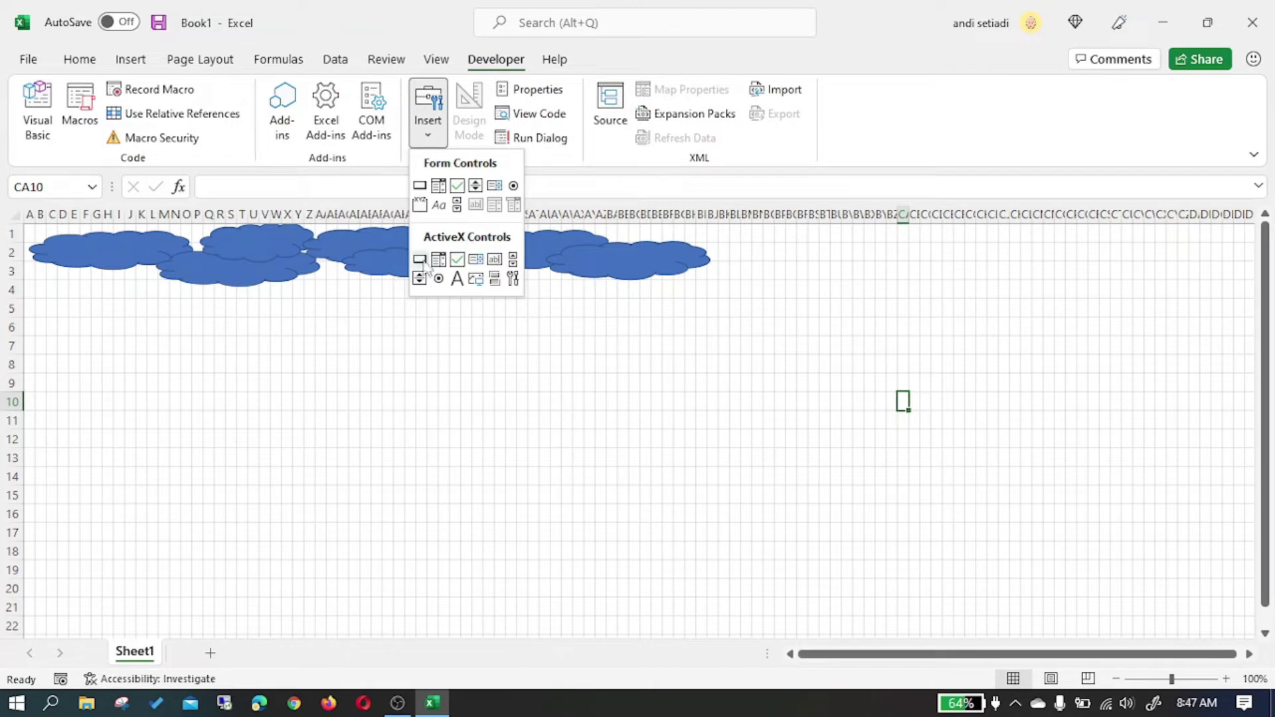
click(420, 261)
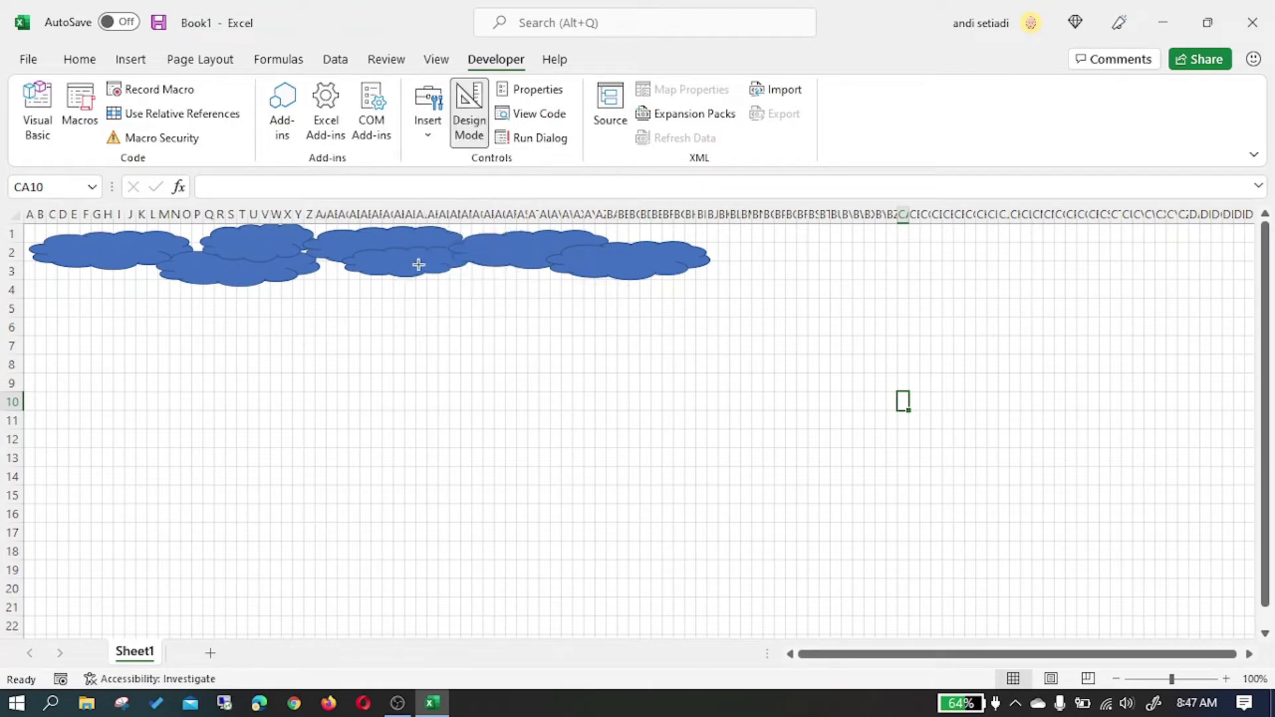
drag(776, 253, 926, 291)
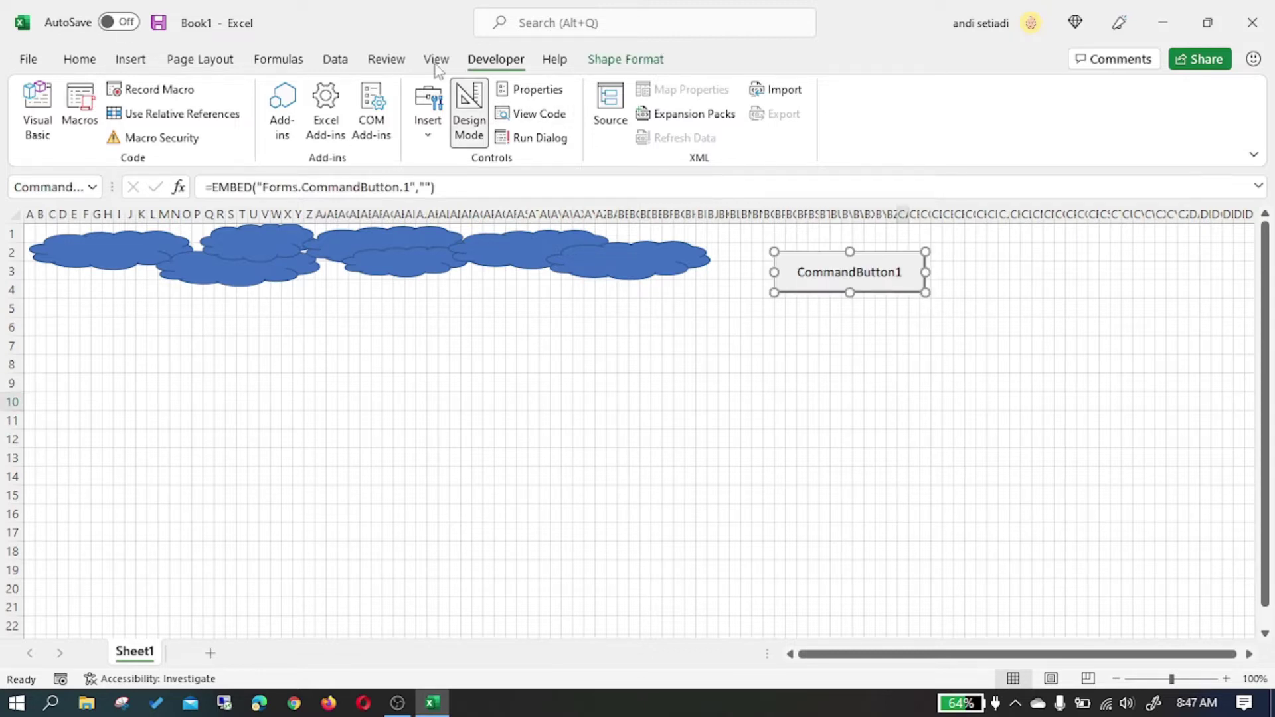
click(873, 362)
drag(882, 287, 846, 270)
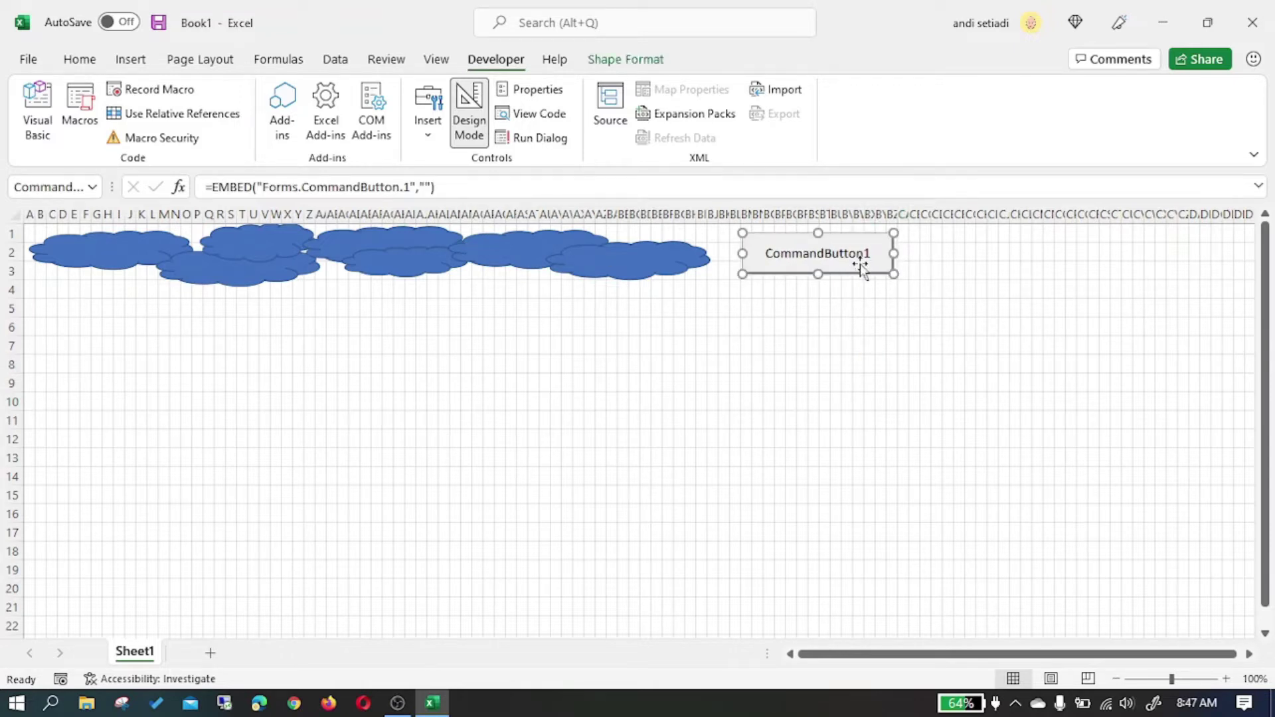
right_click(860, 265)
click(911, 387)
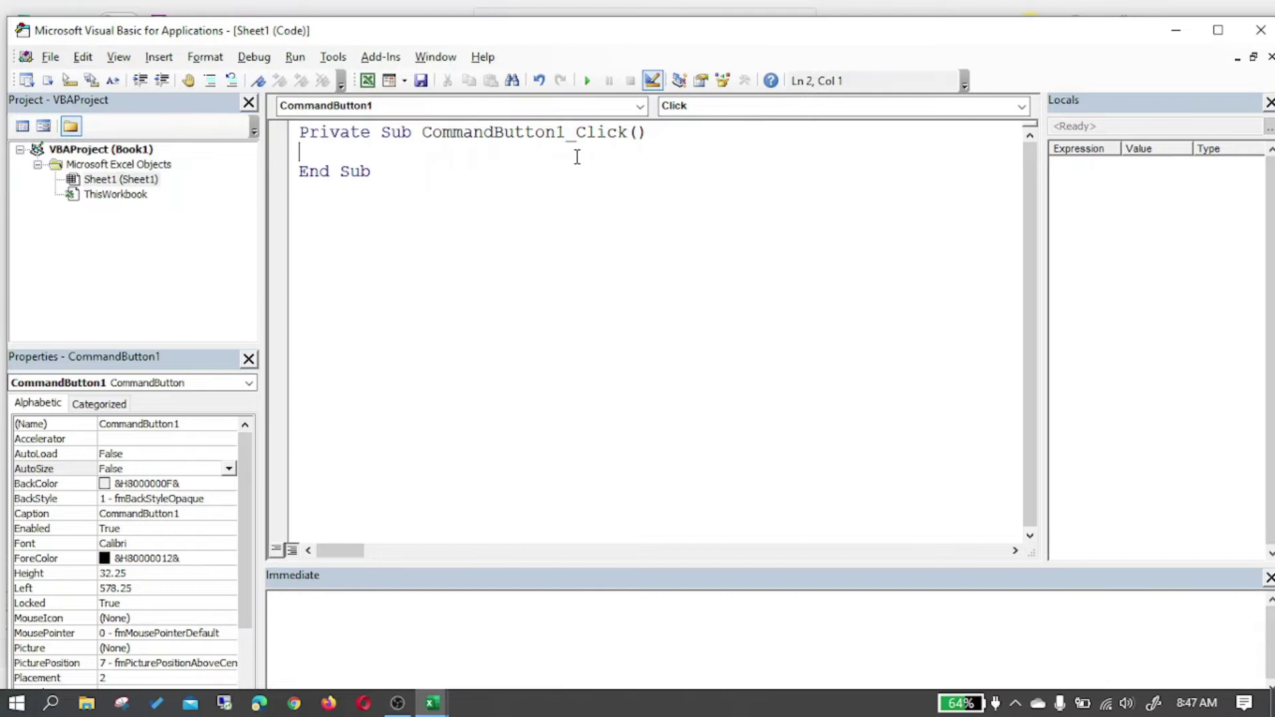
- Change the button's Caption property to 'Mulai Hujan'
click(1169, 33)
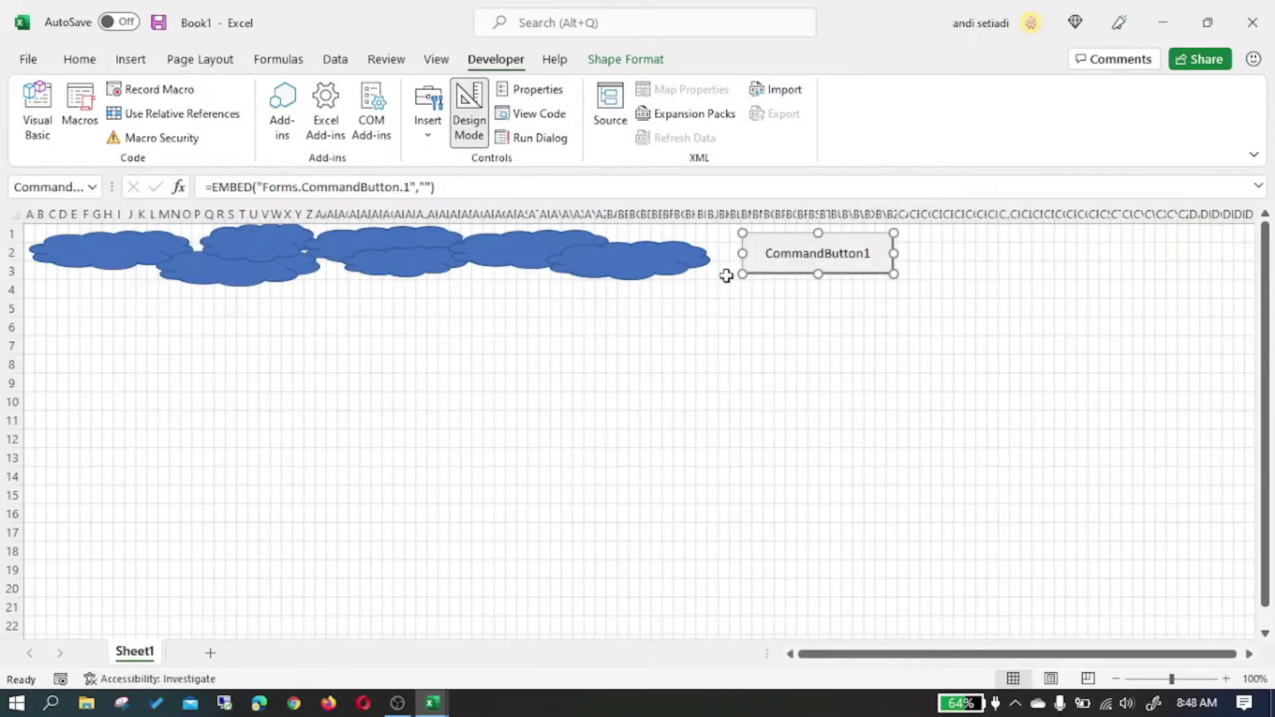
mouse_move(432, 703)
click(489, 641)
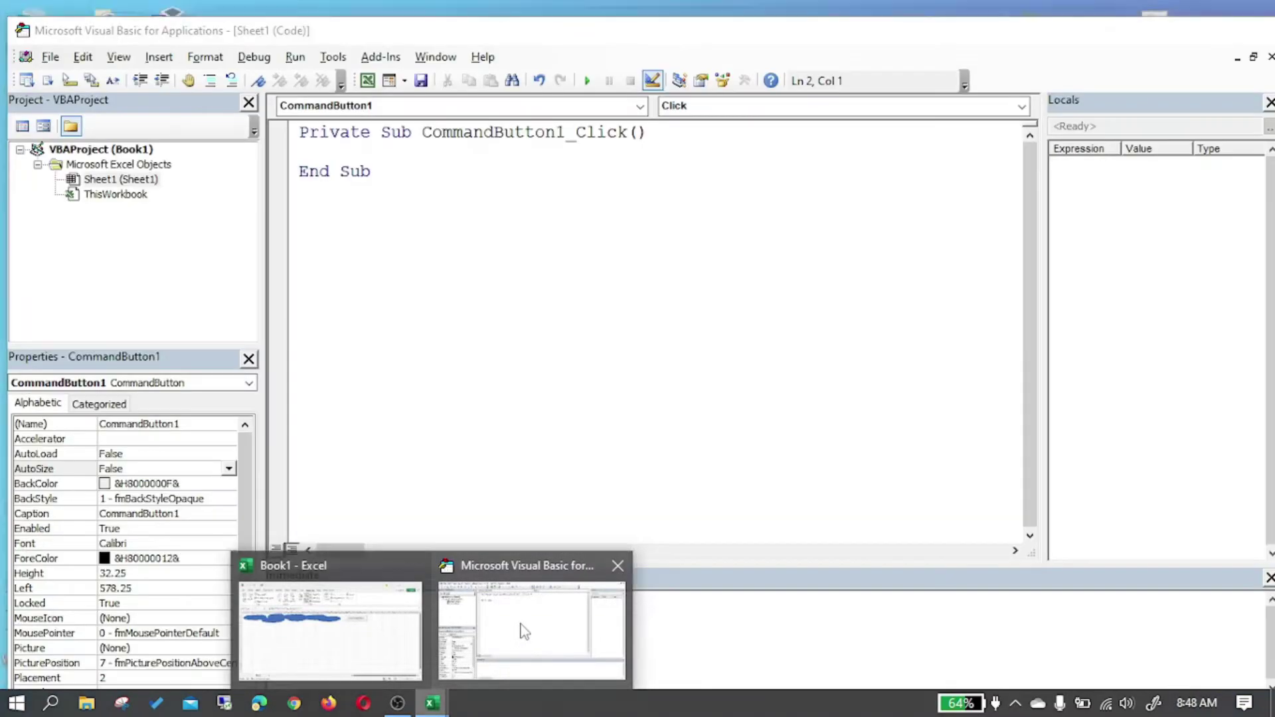
click(136, 519)
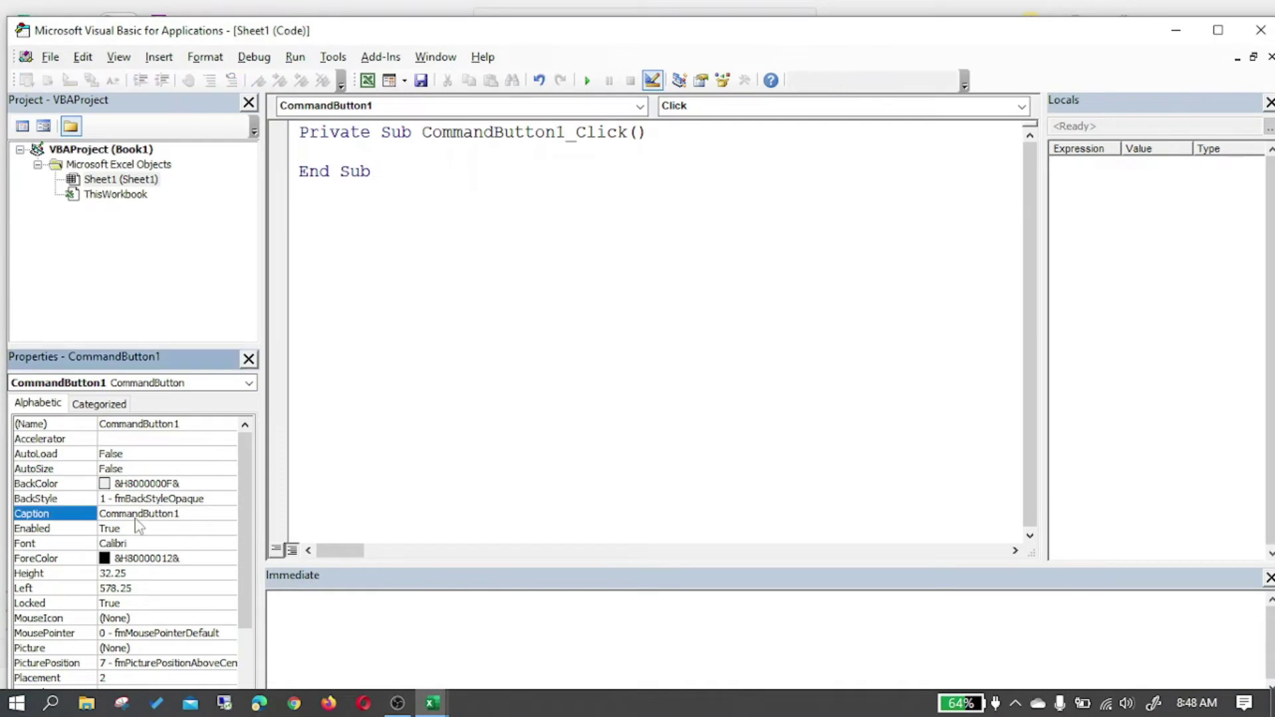
double_click(192, 517)
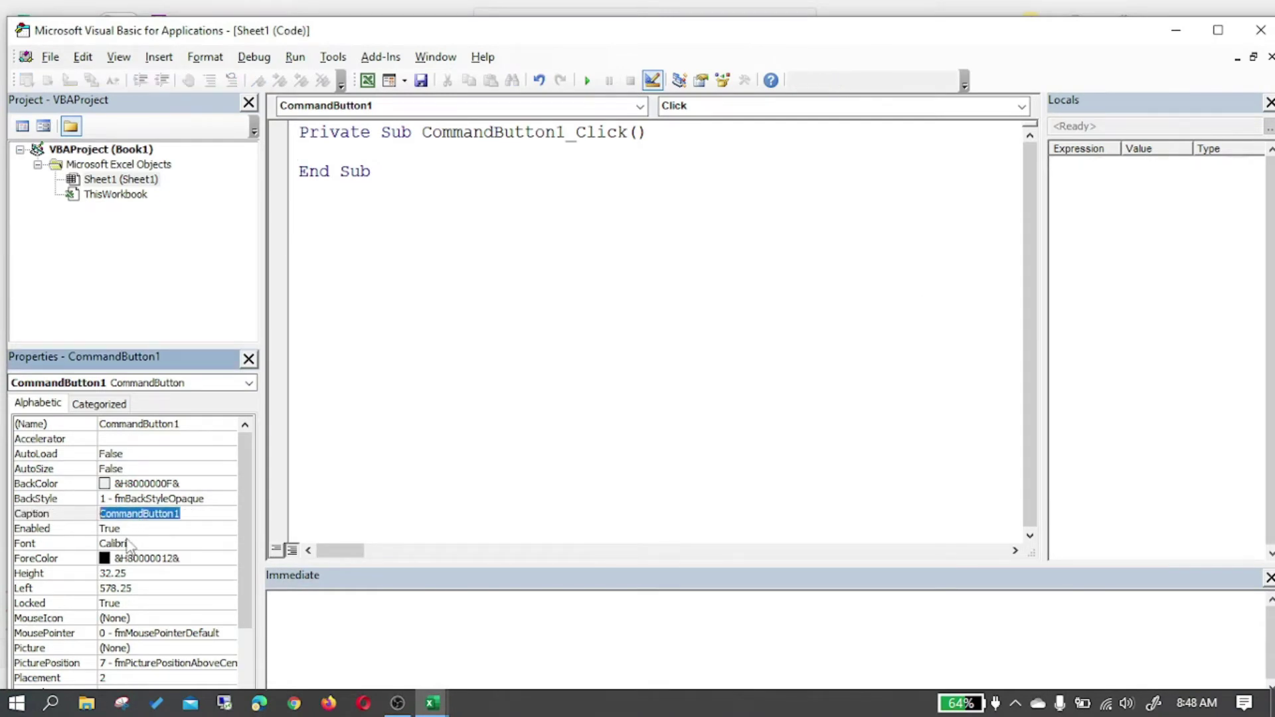
text(Mulai Hujan)
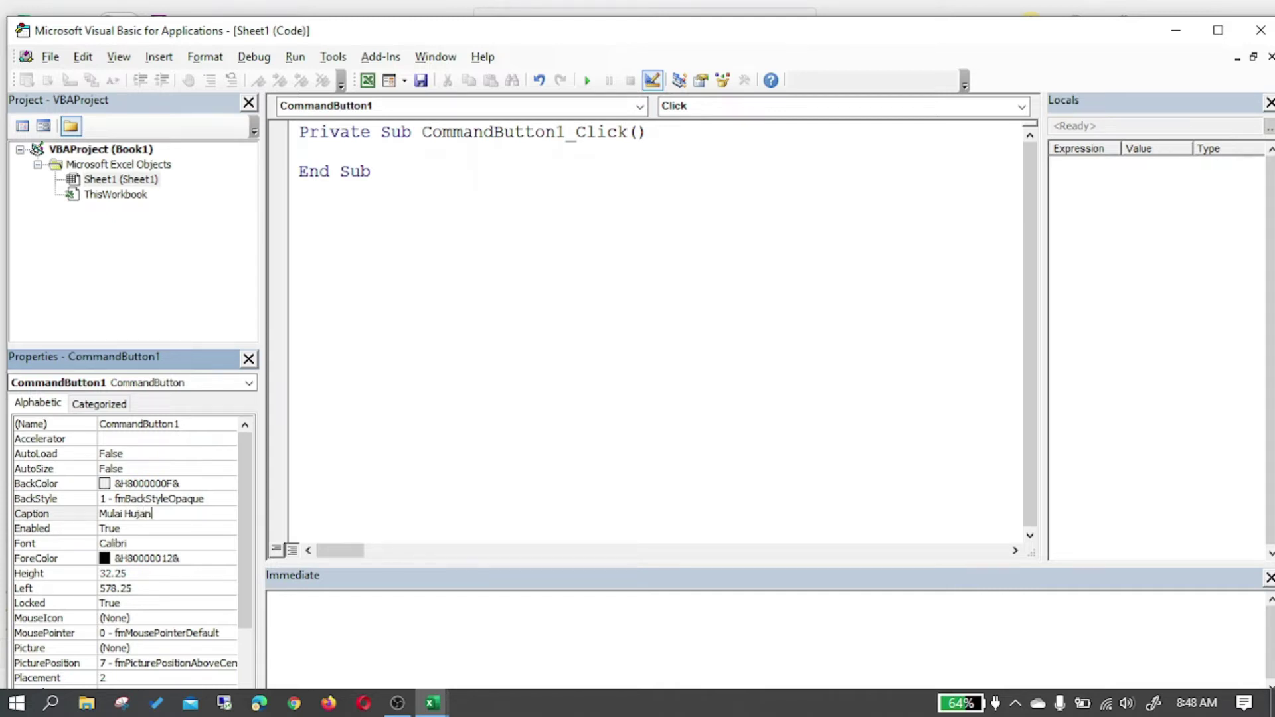
click(1176, 30)
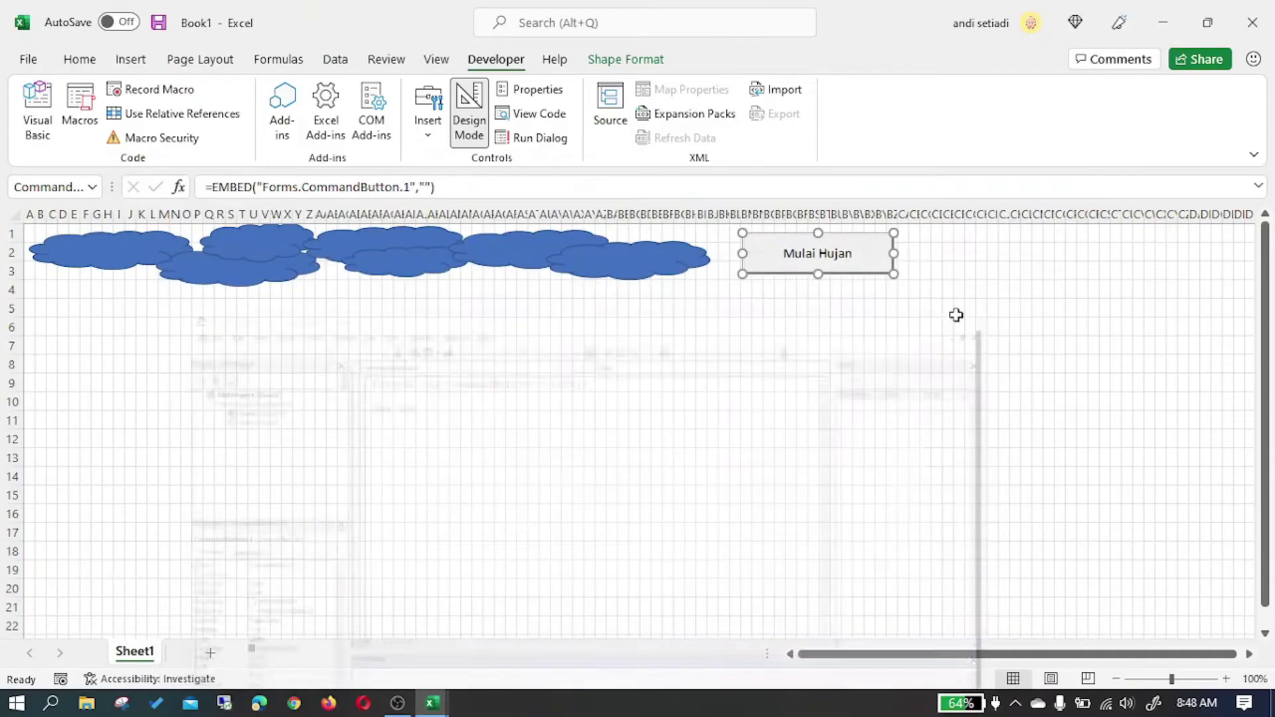
click(822, 307)
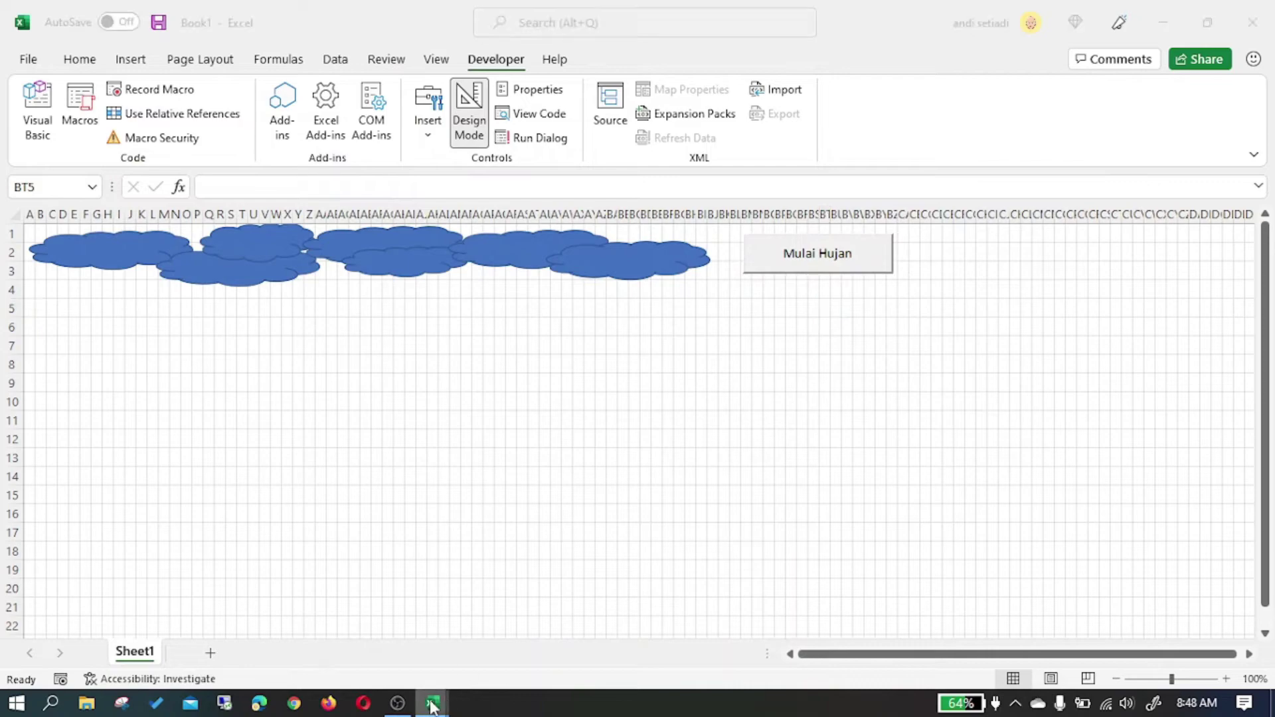
- Write the line If CommandButton1.Caption = "Mulai Hujan" Then in the Click procedure
click(506, 631)
click(421, 152)
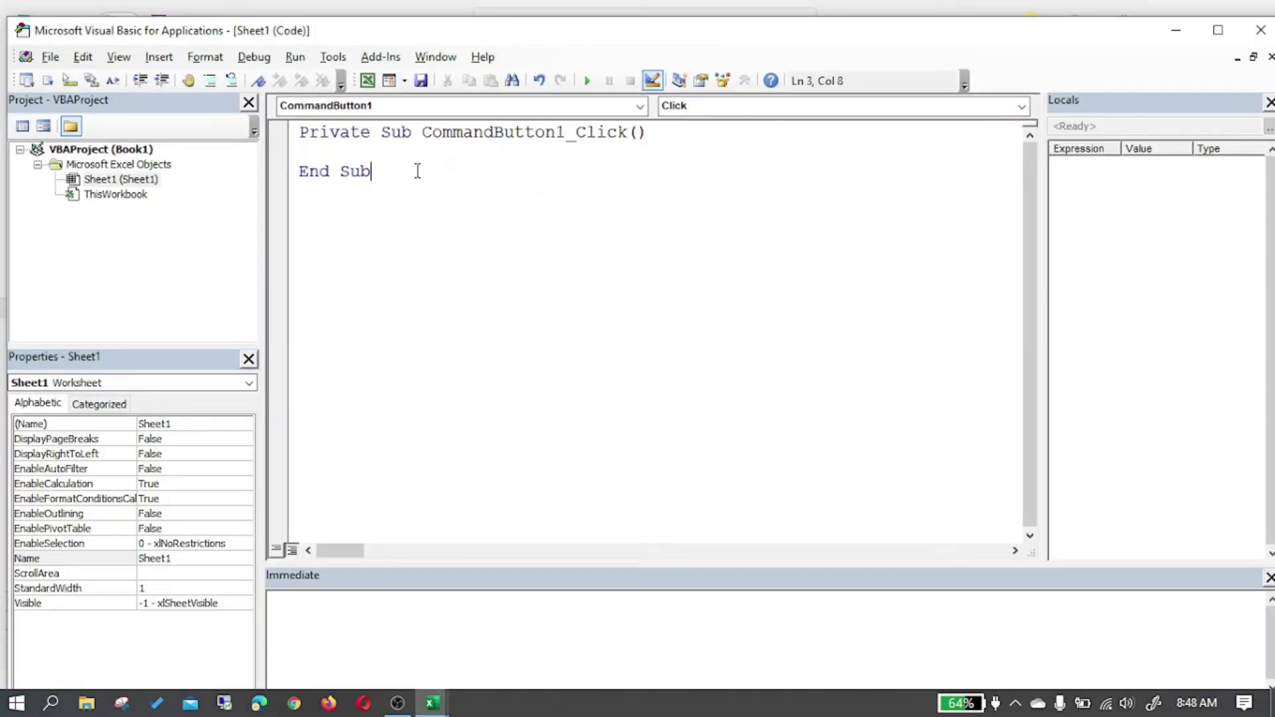
text(if Co)
text(m)
key(ctrl+space)
key(Down)
key(Down)
key(Down)
key(Tab)
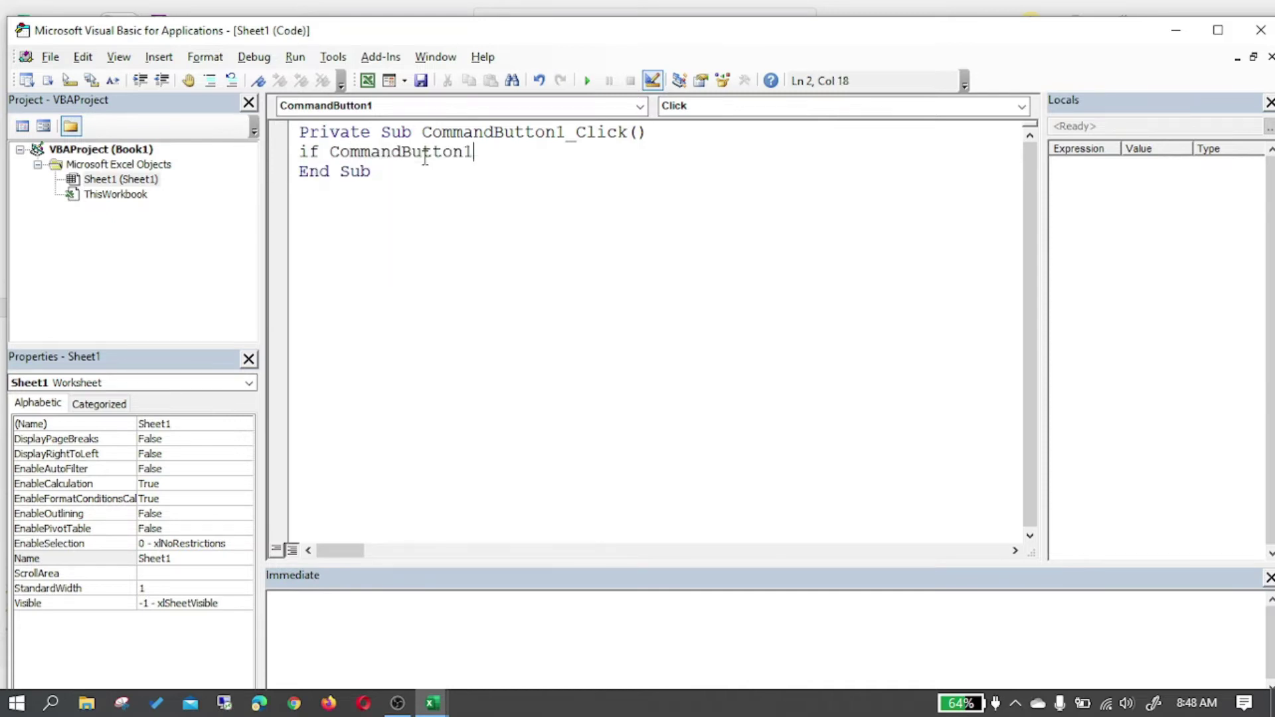
text(.c)
key(Tab)
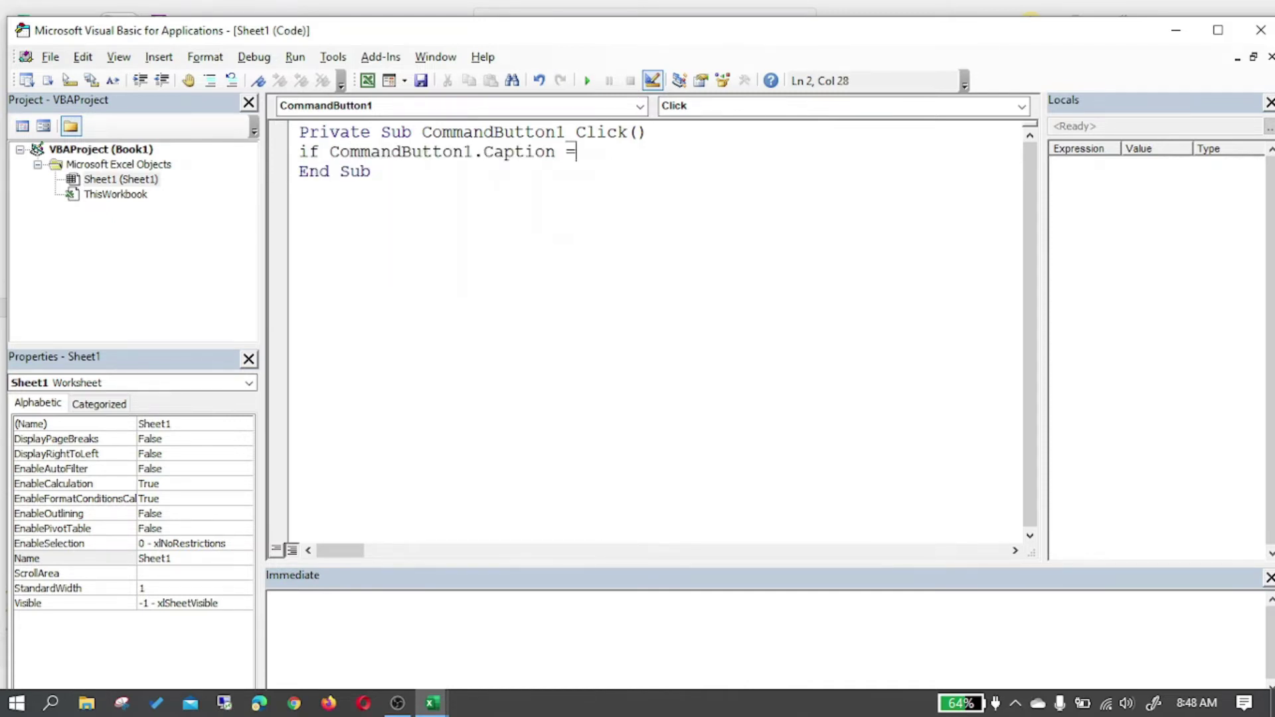
text(Mulai )
text(Hujan" The)
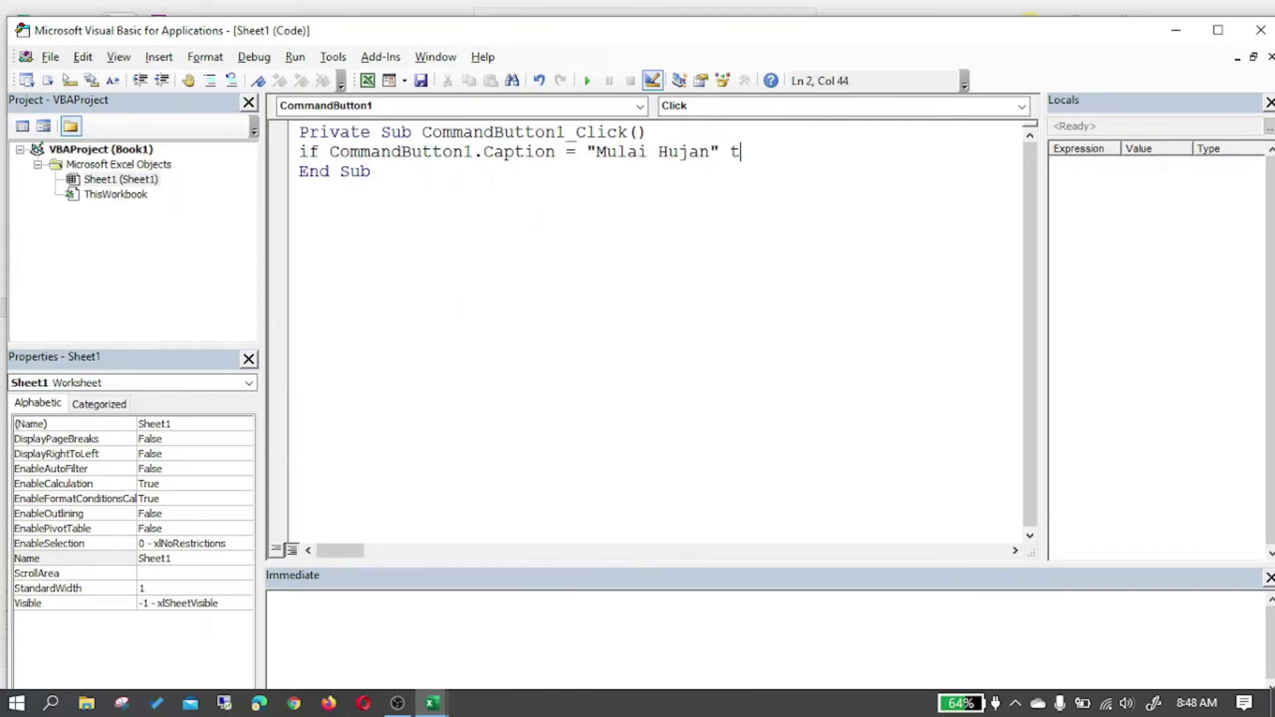
text(n)
key(Return)
- Add the Else and End If lines to close the If block
key(Return)
text(else)
key(Return)
key(Return)
text(end if)
key(Up)
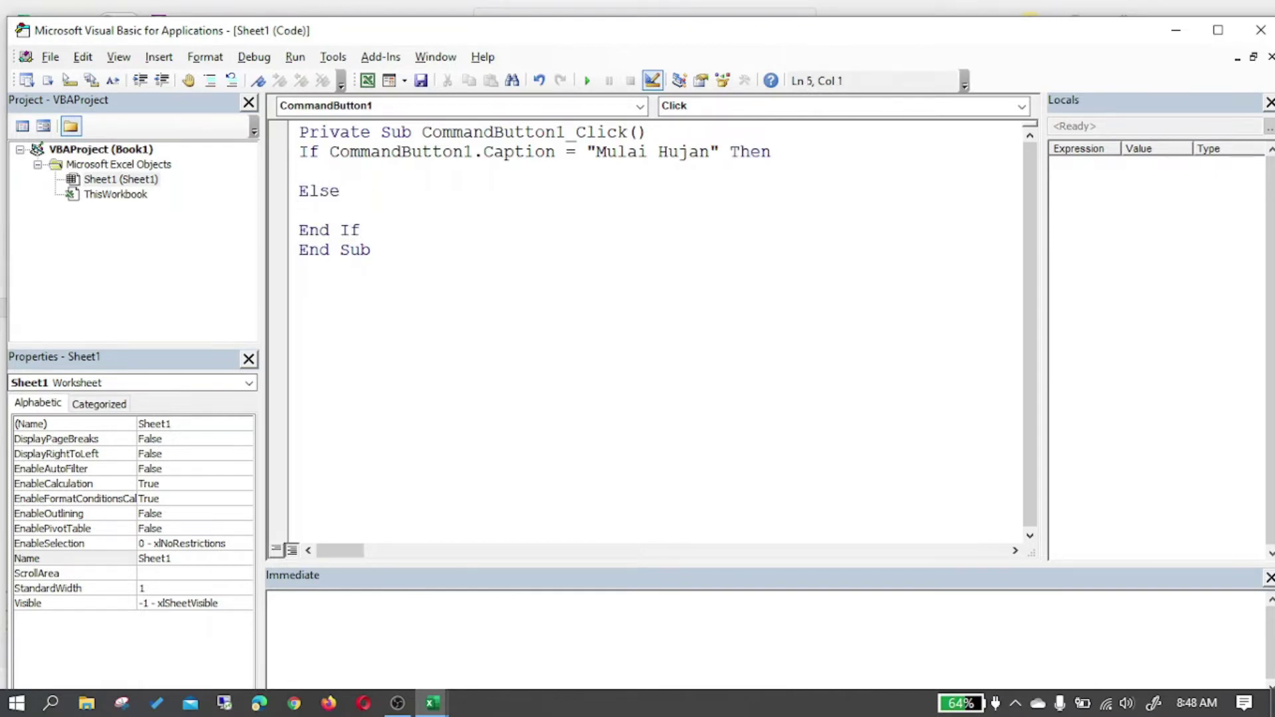
- Add a caption statement setting 'Stop Hujan' under If, and paste a caption statement under Else
drag(329, 152, 699, 165)
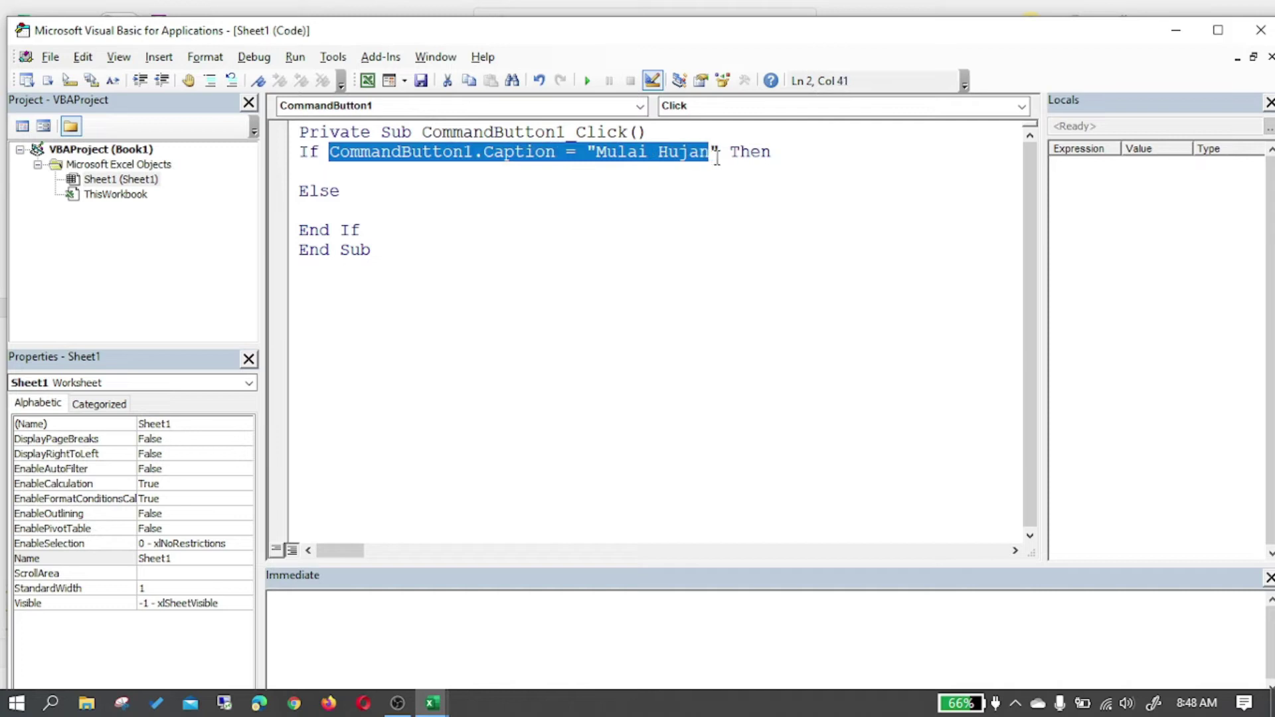
key(ctrl+c)
click(465, 171)
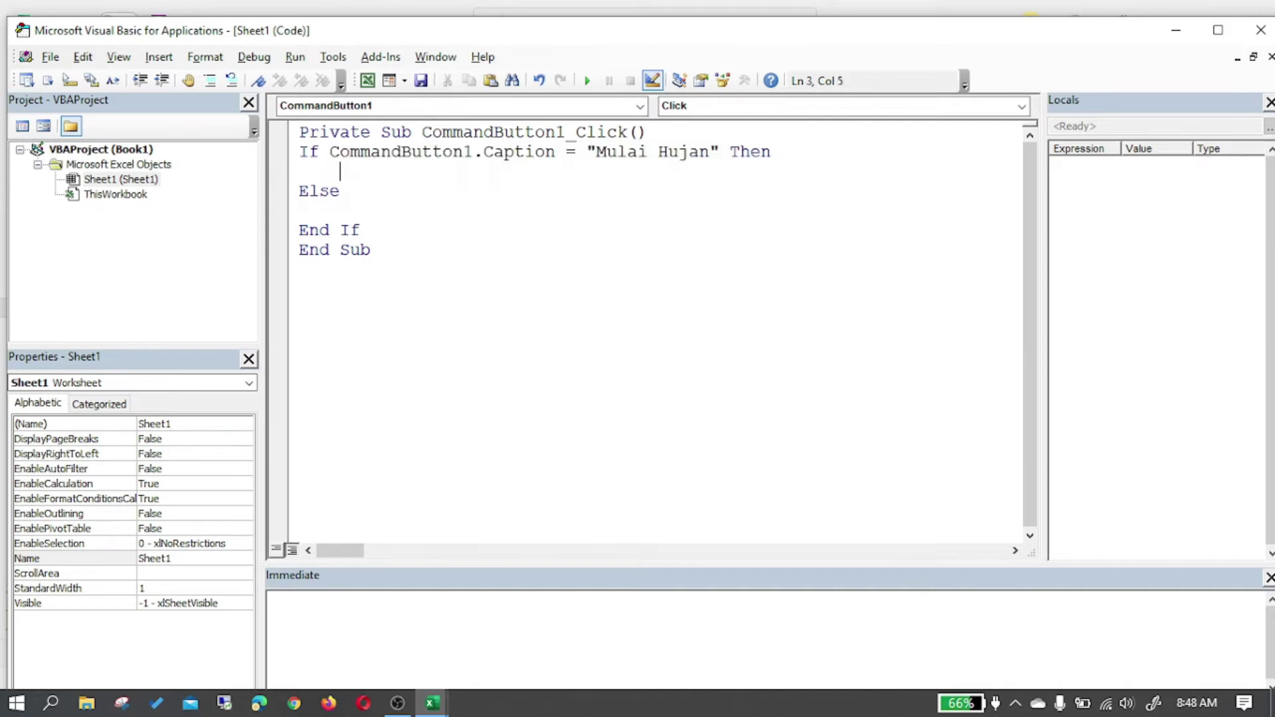
key(ctrl+v)
double_click(648, 170)
text(Stop)
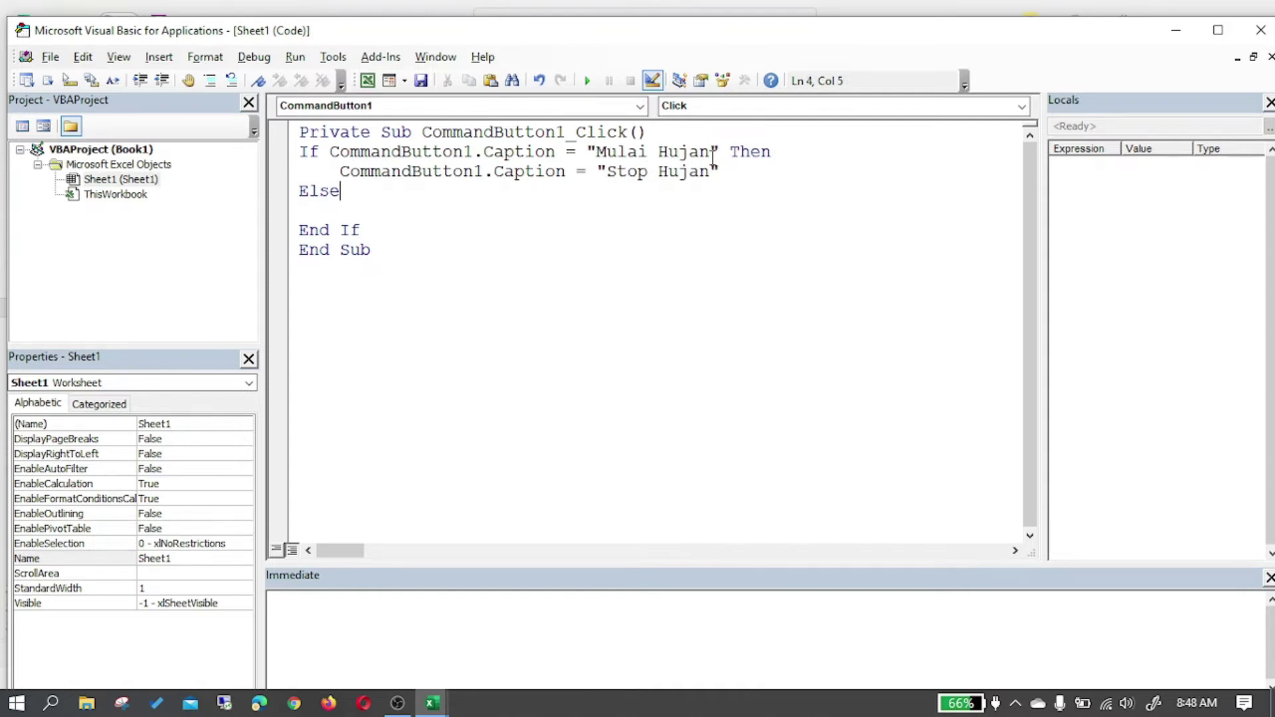
drag(343, 173, 730, 171)
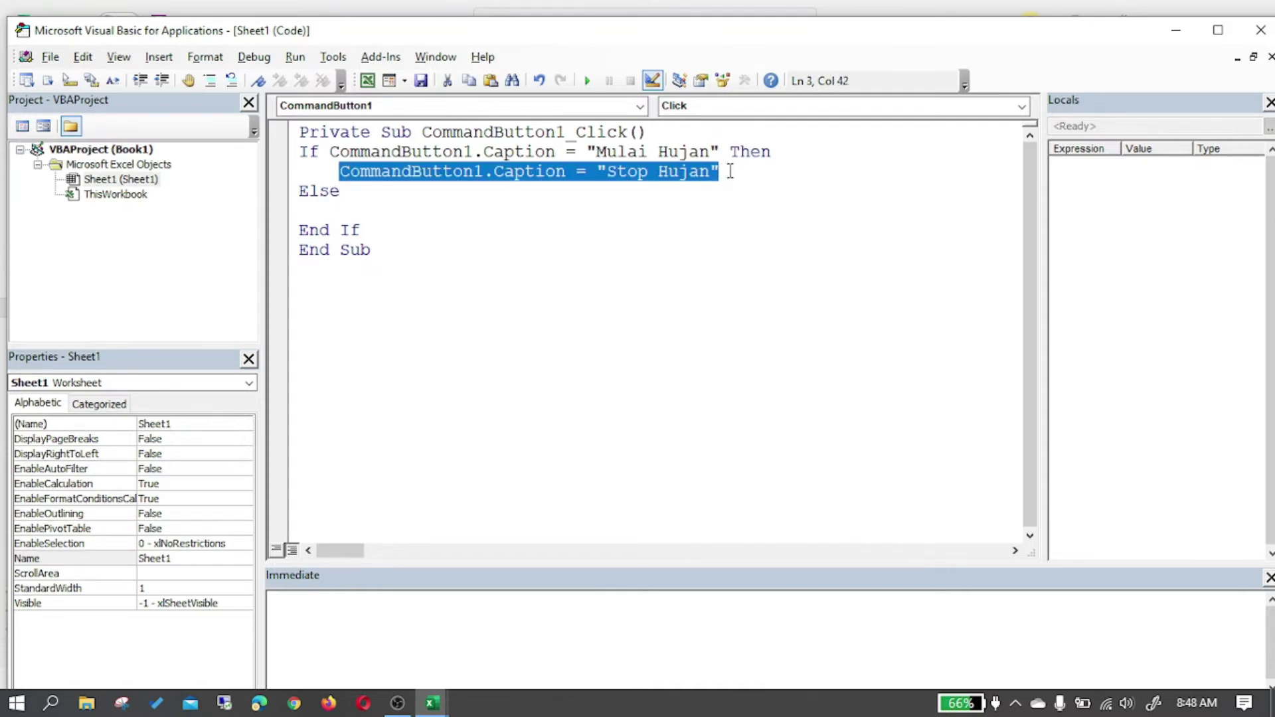
click(495, 205)
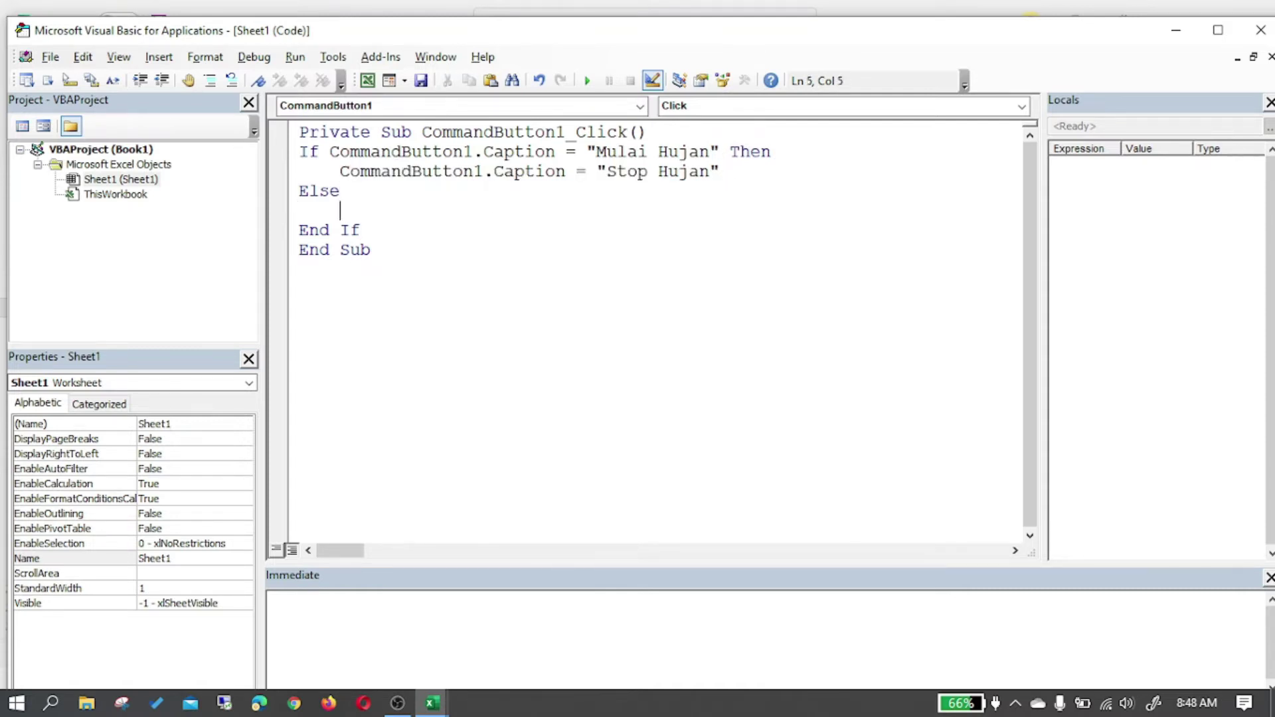
key(ctrl+v)
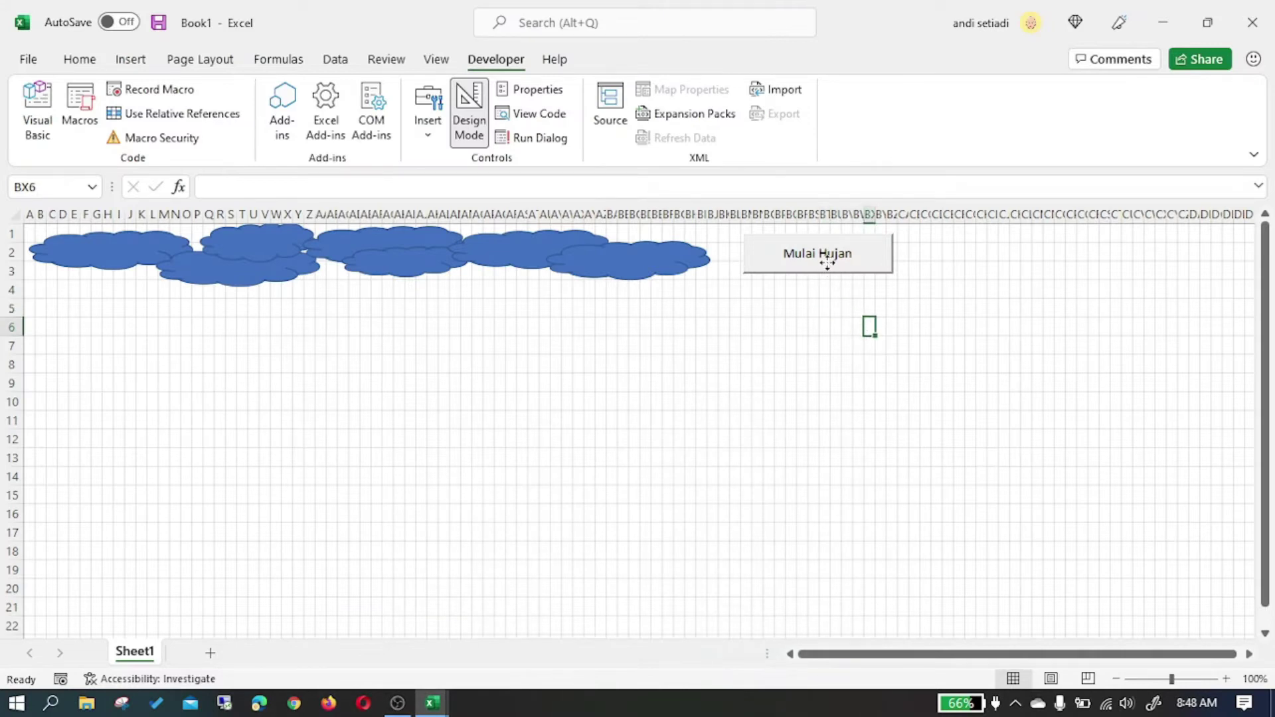
- Turn off Design Mode and click the button repeatedly until its caption ends on Stop Hujan
click(831, 263)
click(487, 126)
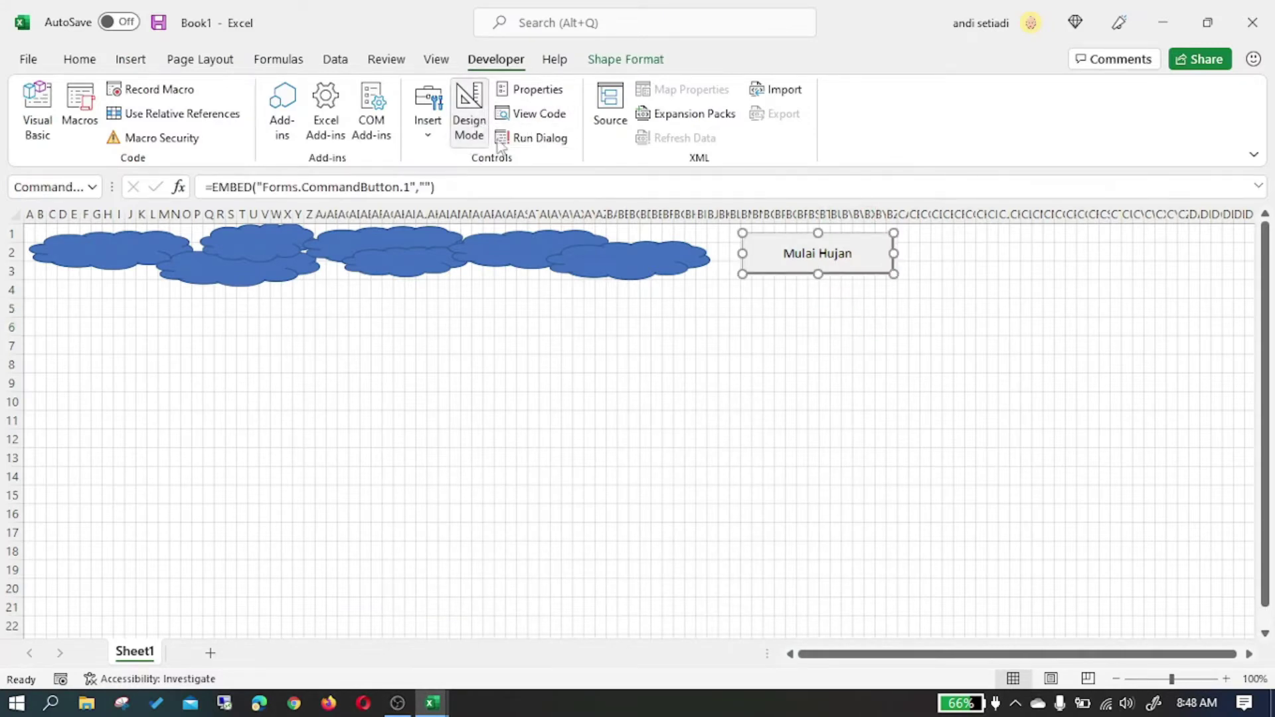
click(810, 263)
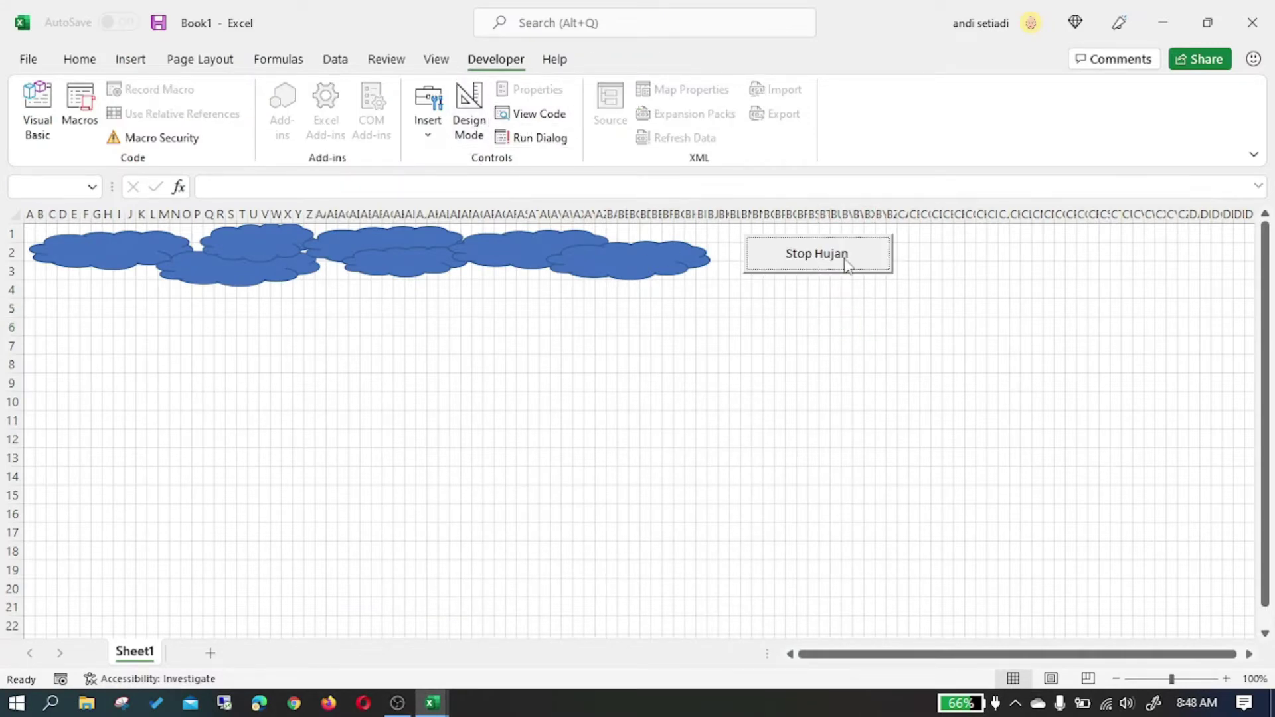
click(823, 266)
click(823, 265)
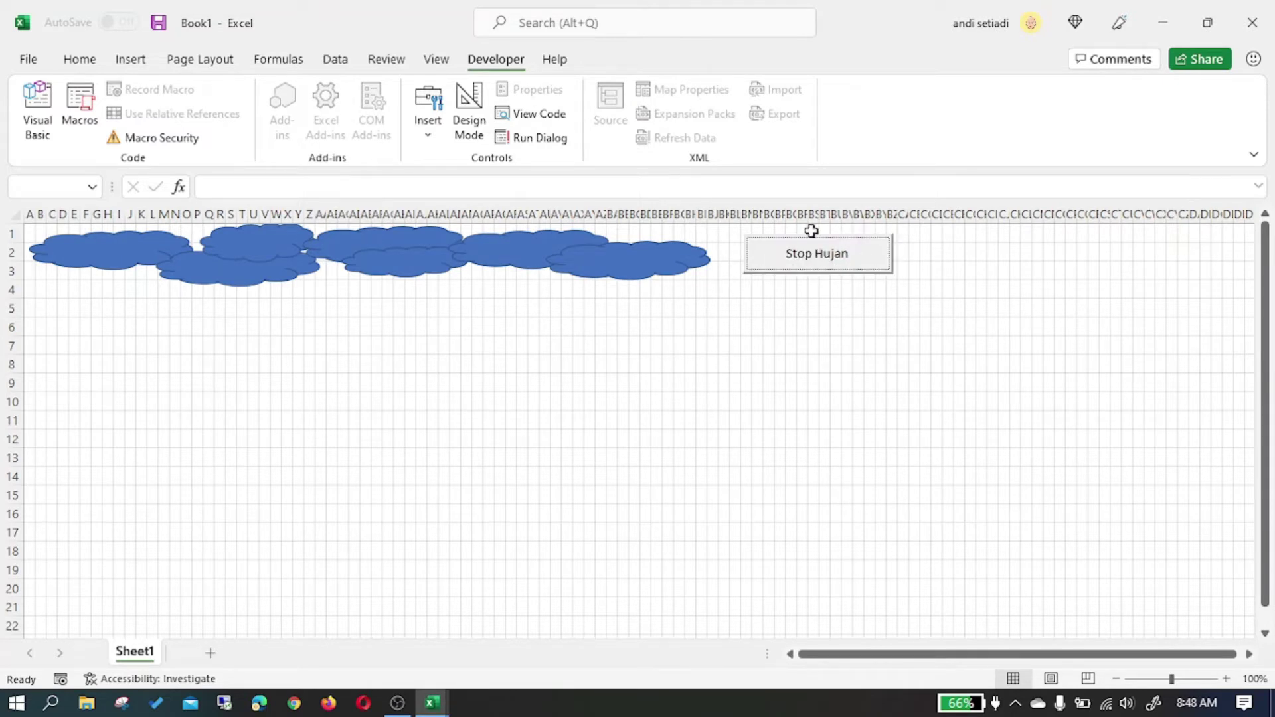
click(810, 269)
click(810, 269)
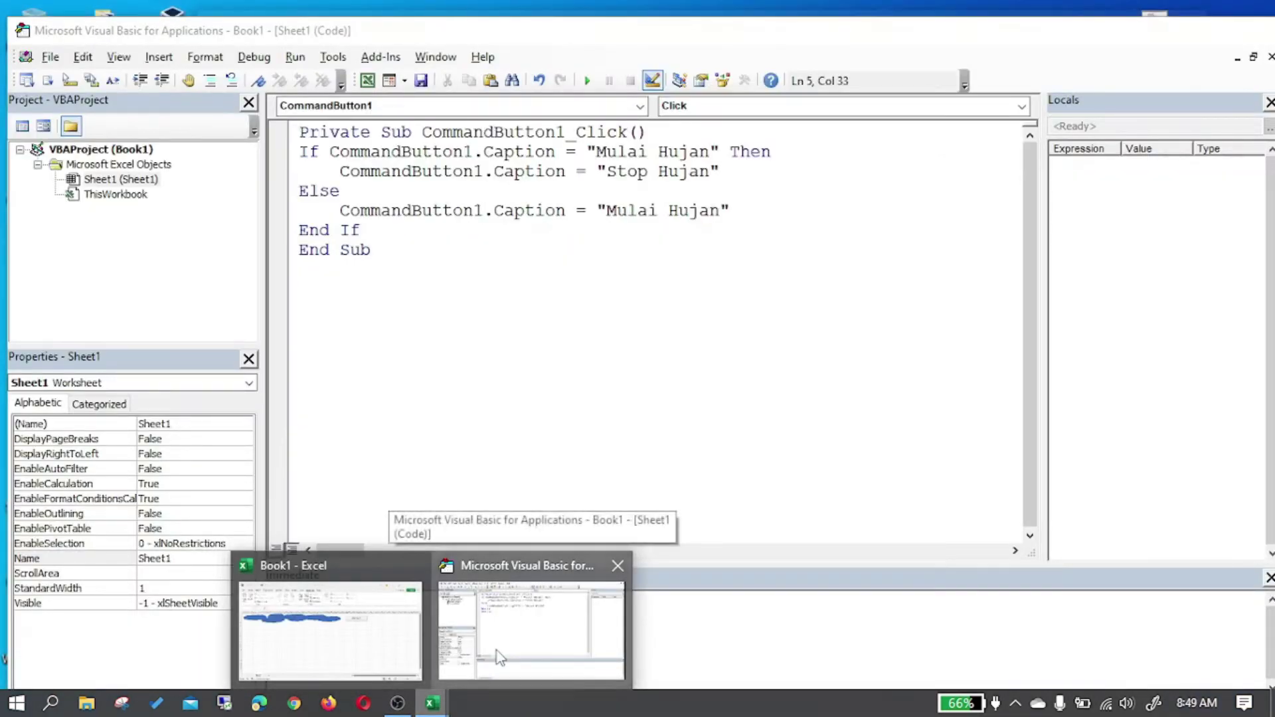
click(499, 657)
- Add a Private Sub Hujan procedure declaring Dim AreaHujan As Range, then minimize the editor
key(Return)
text(Private Sub Hujan)
key(Return)
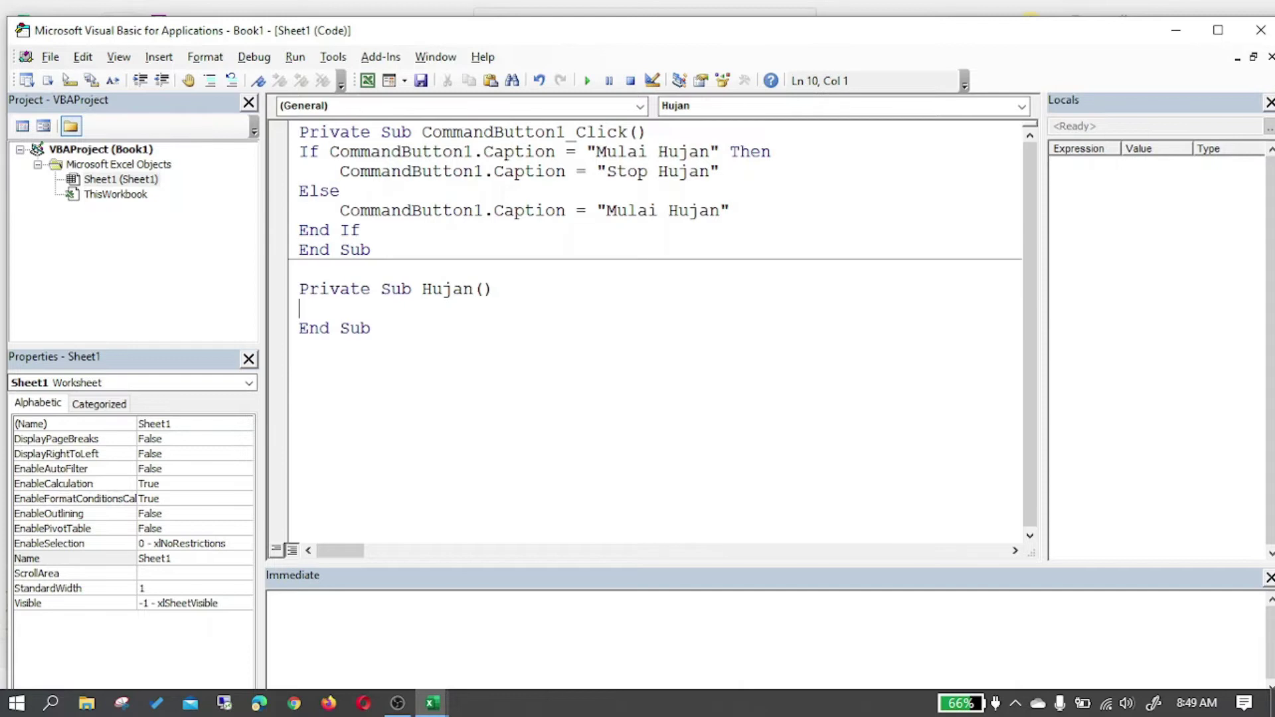
key(Return)
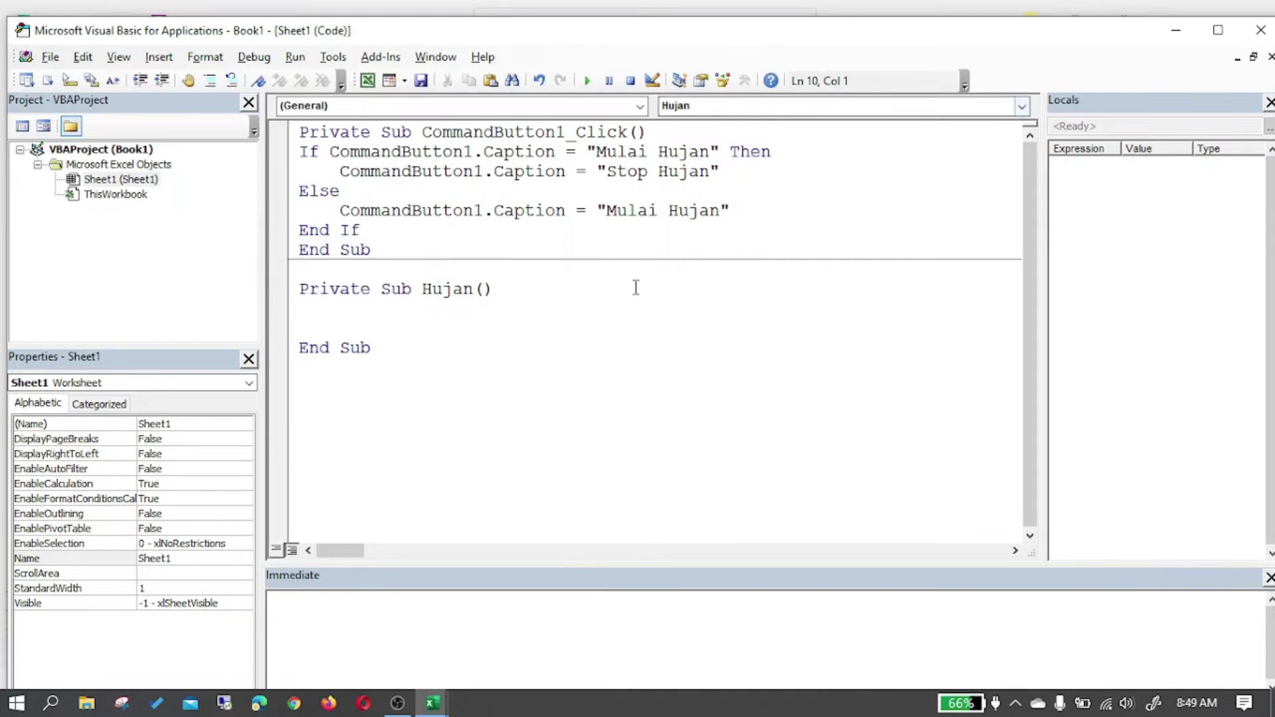
text(Dim AreaHujan a)
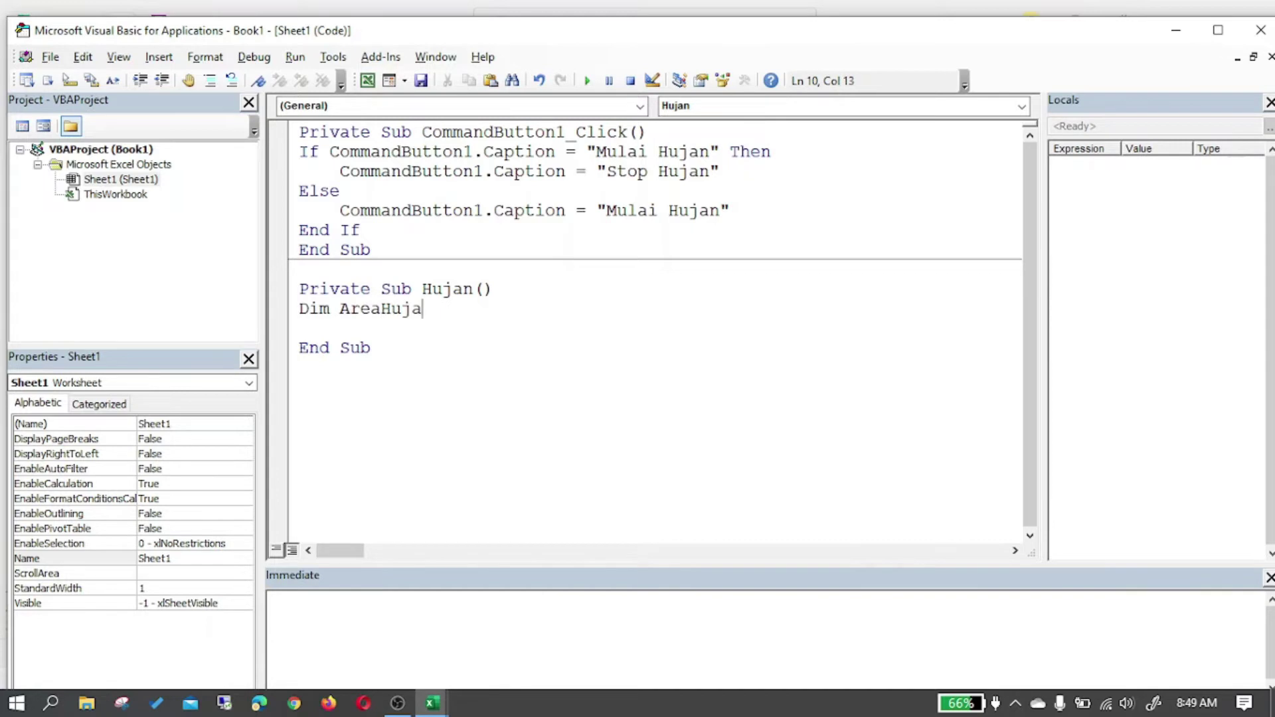
text(s range)
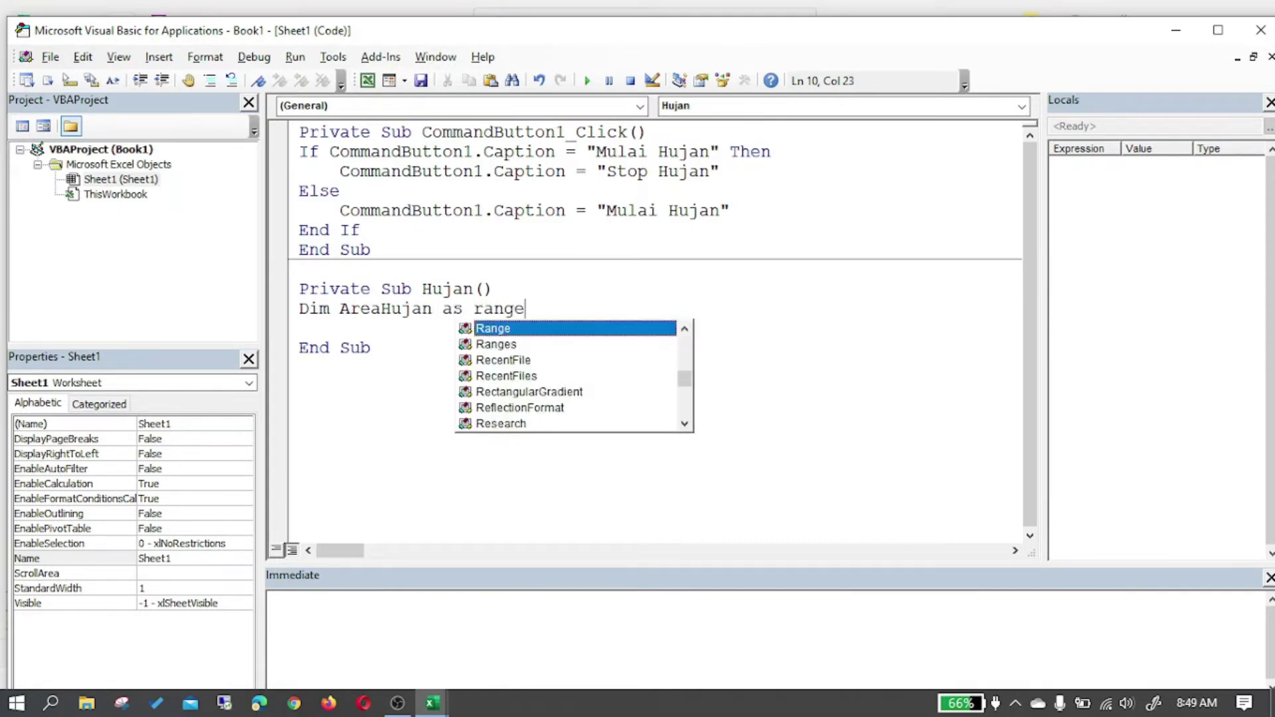
click(365, 397)
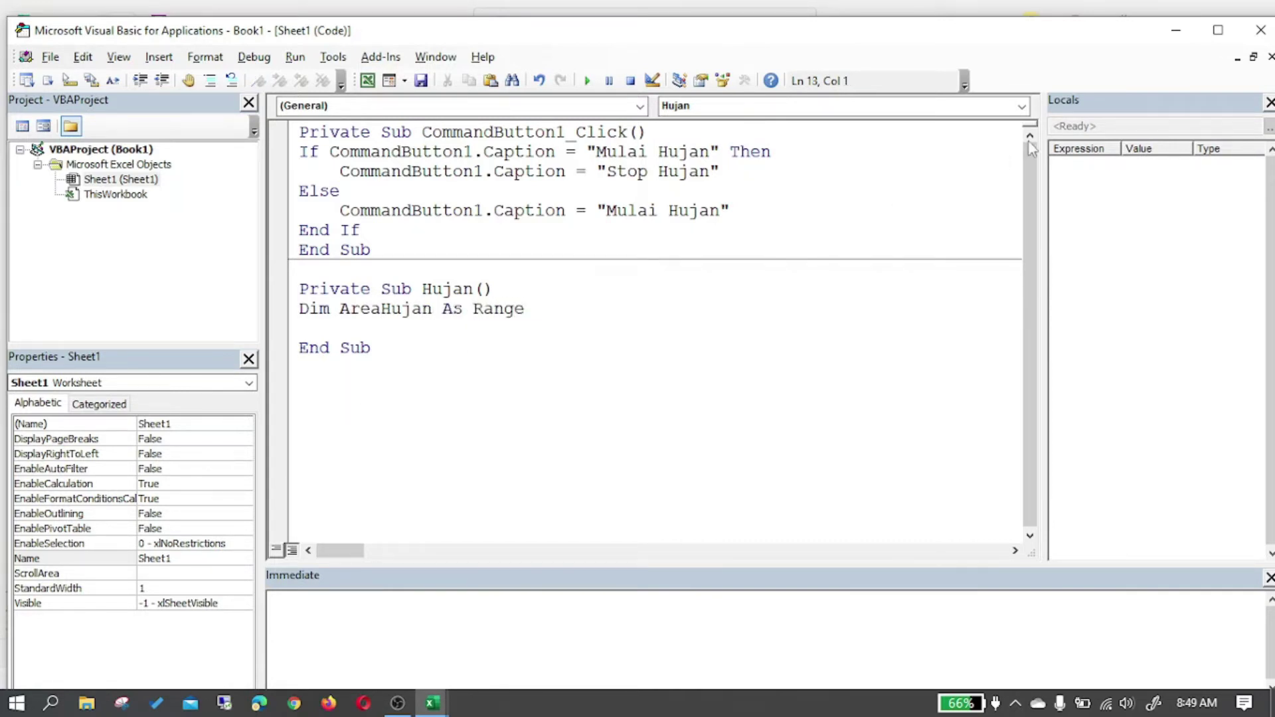
click(1176, 30)
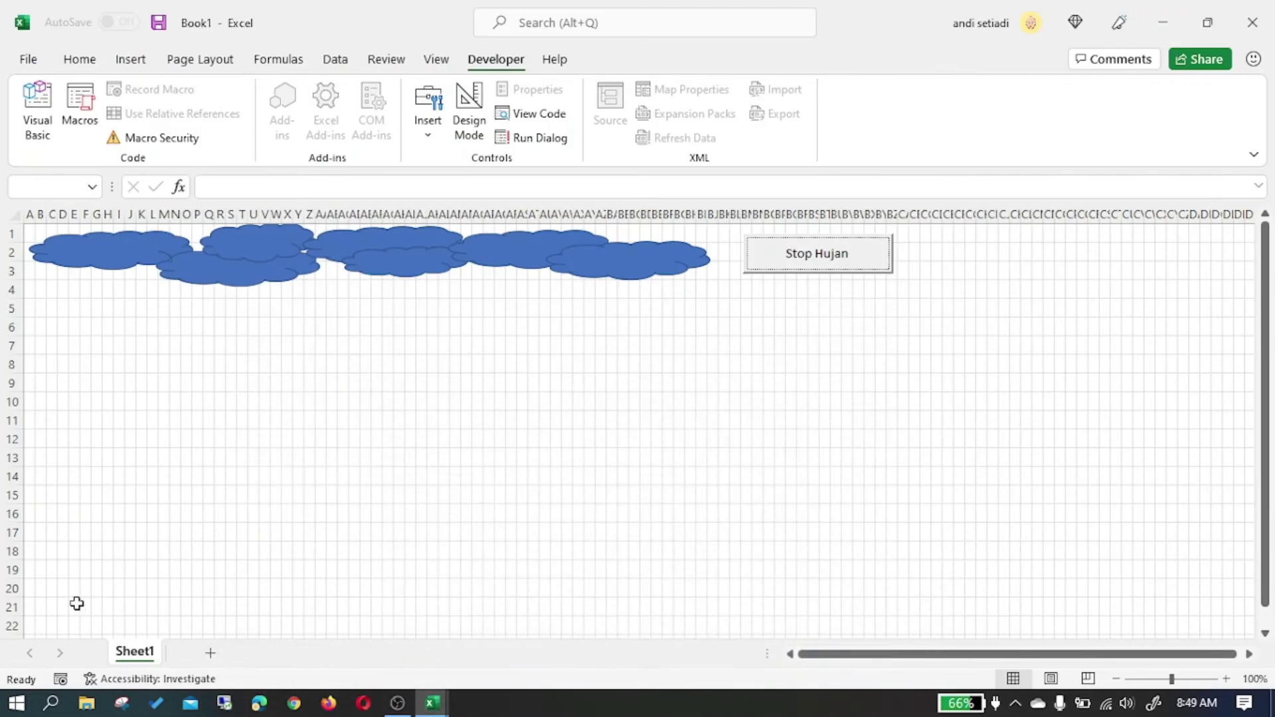
- Fill row 19 beneath the clouds with blue
drag(29, 569, 717, 569)
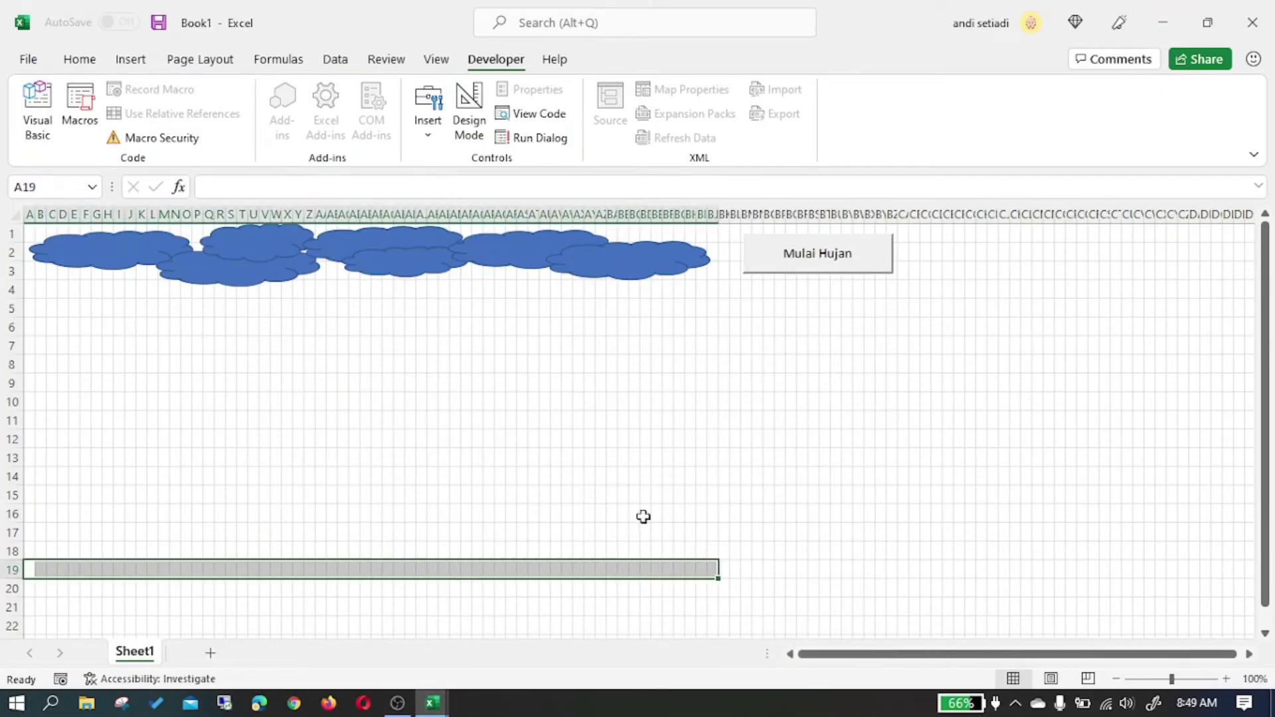
click(83, 60)
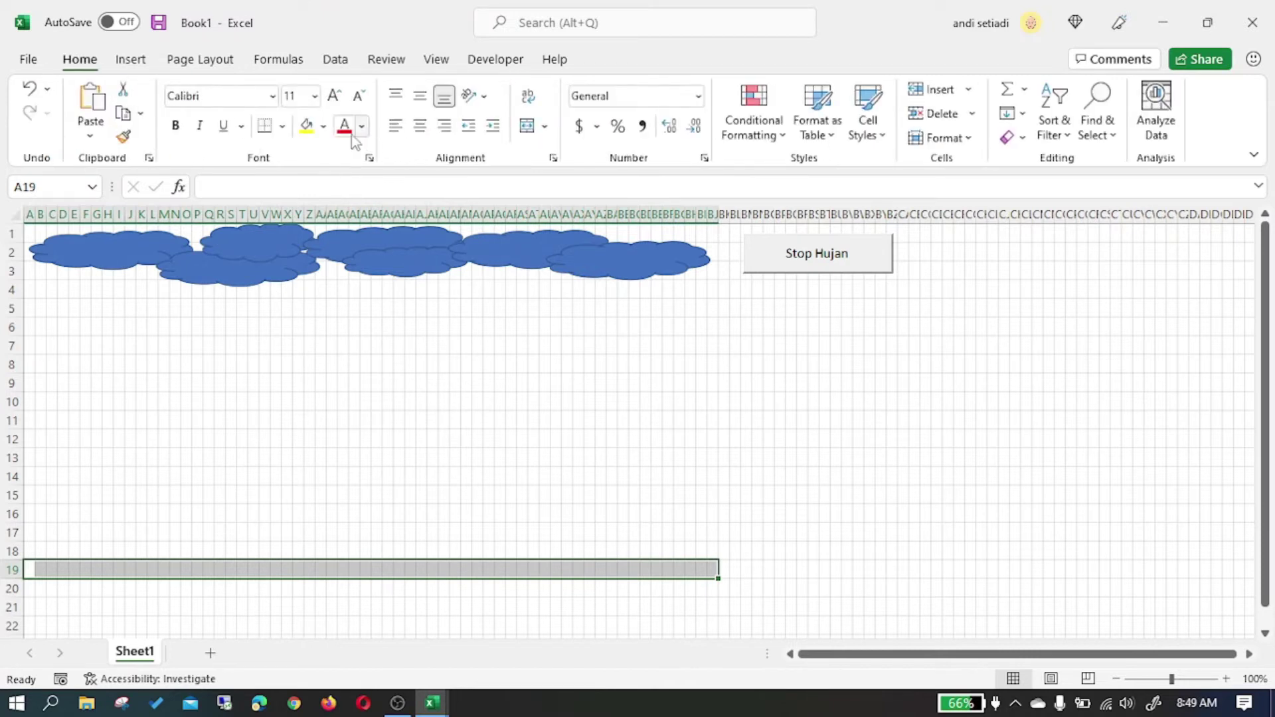
click(324, 126)
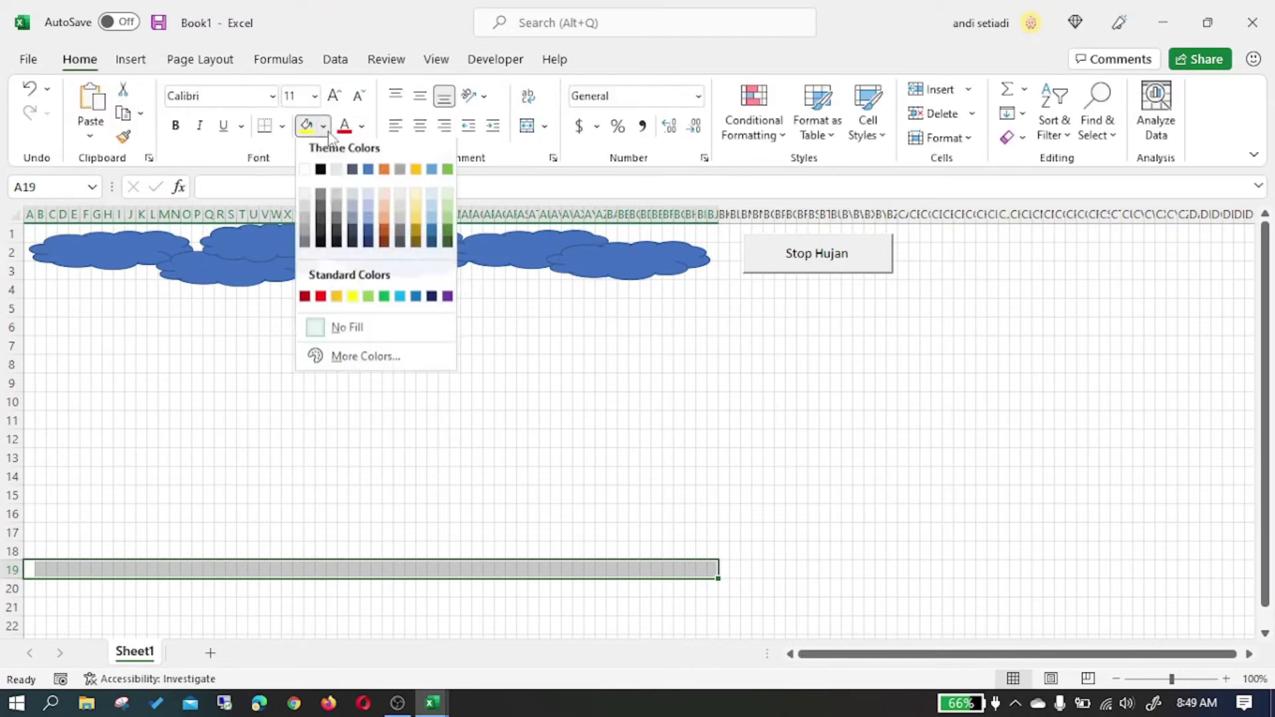
click(433, 238)
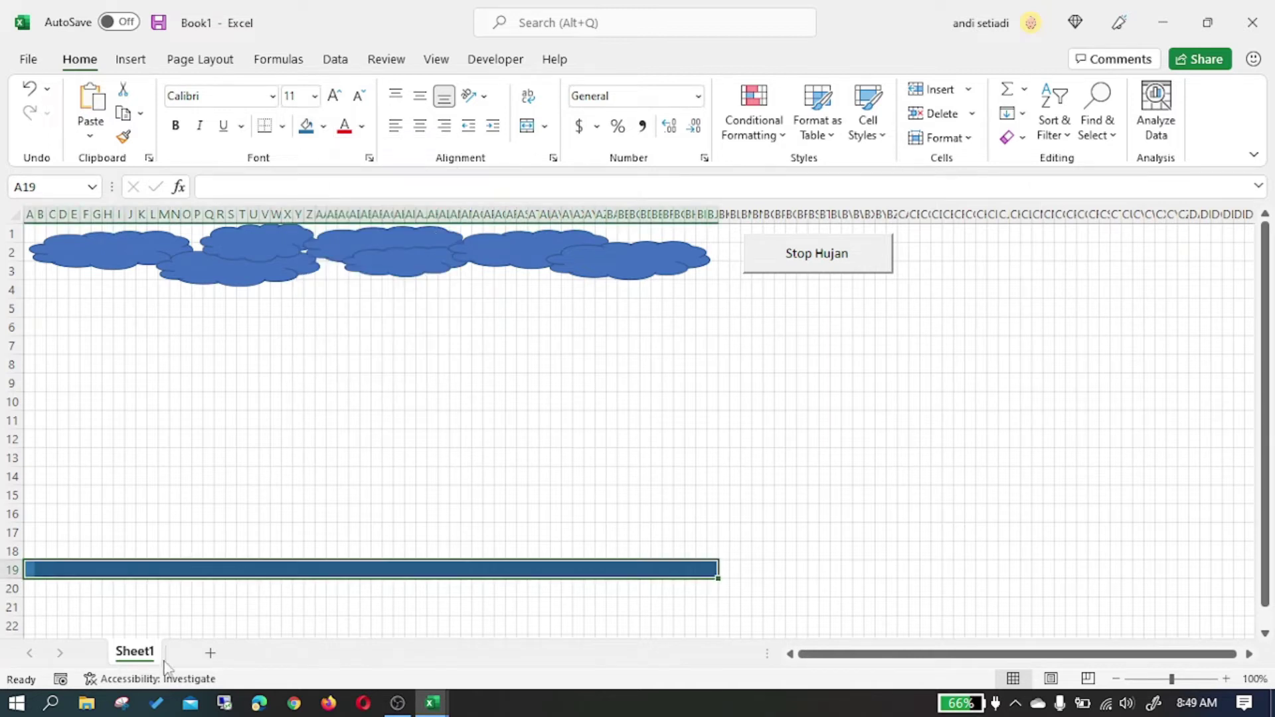
- Fill row 20 with the darker Blue, Accent 5, Darker 25%
drag(30, 589, 716, 589)
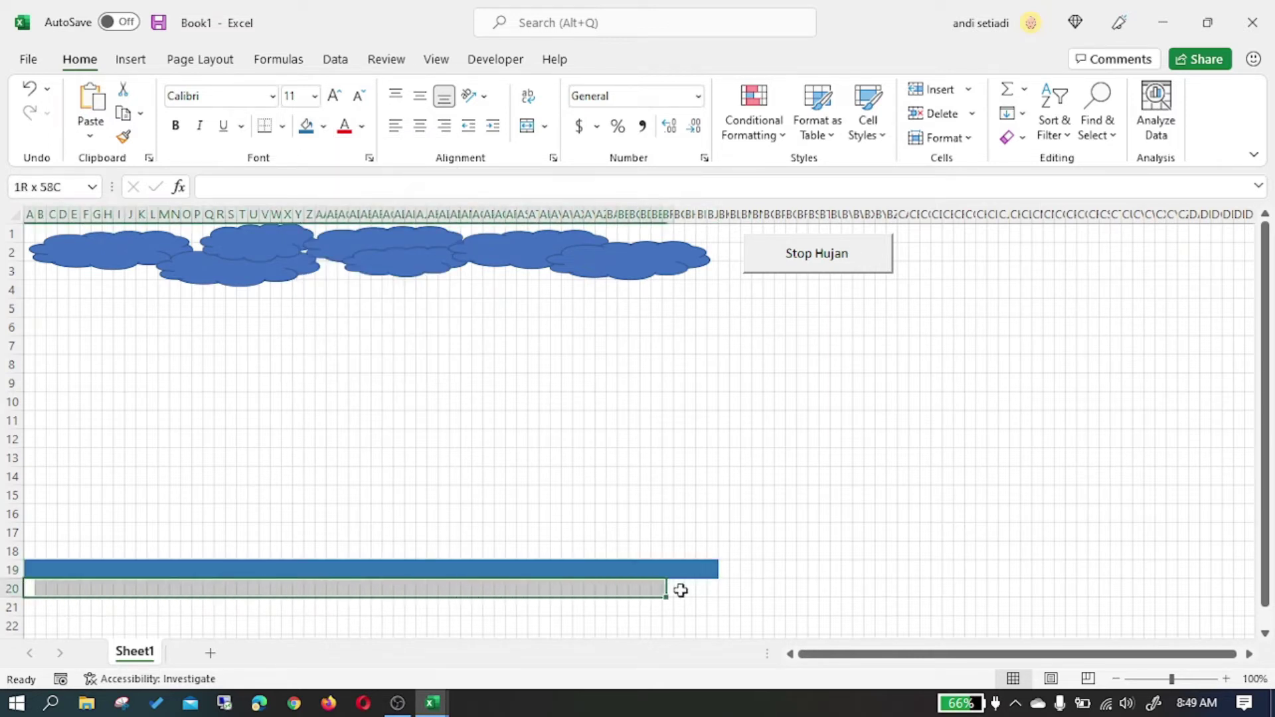
click(322, 126)
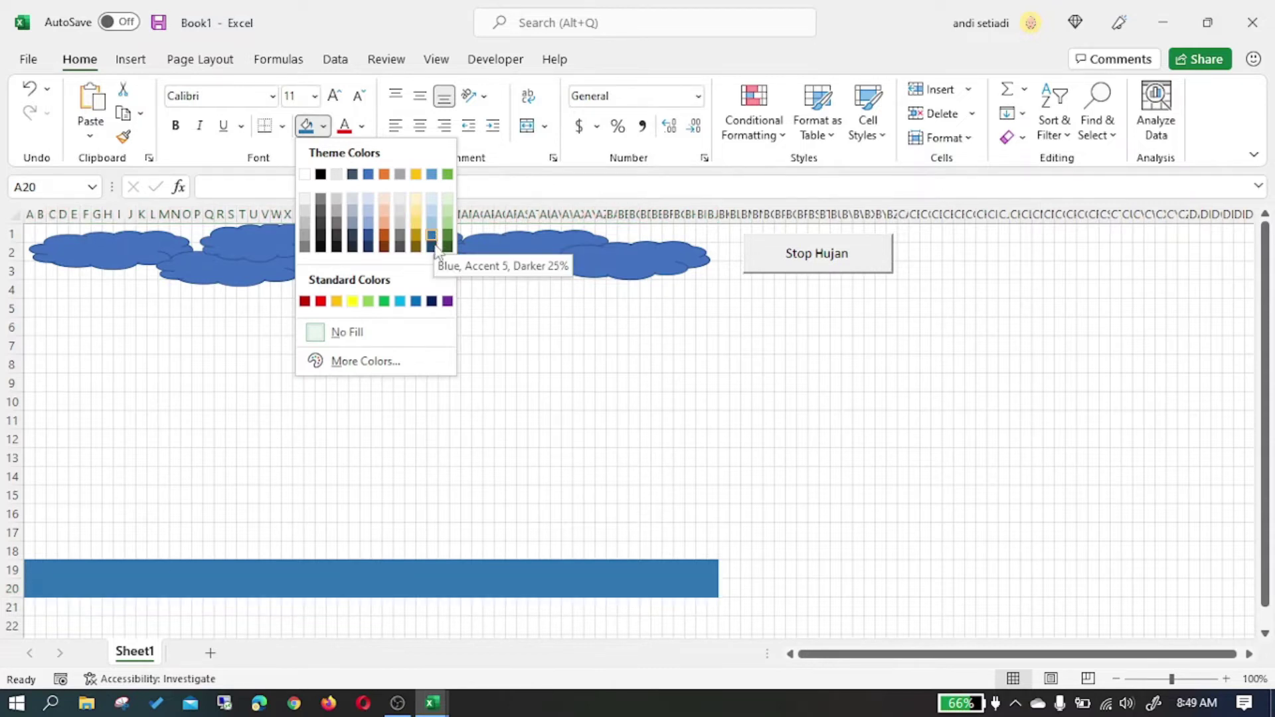
click(433, 237)
click(682, 440)
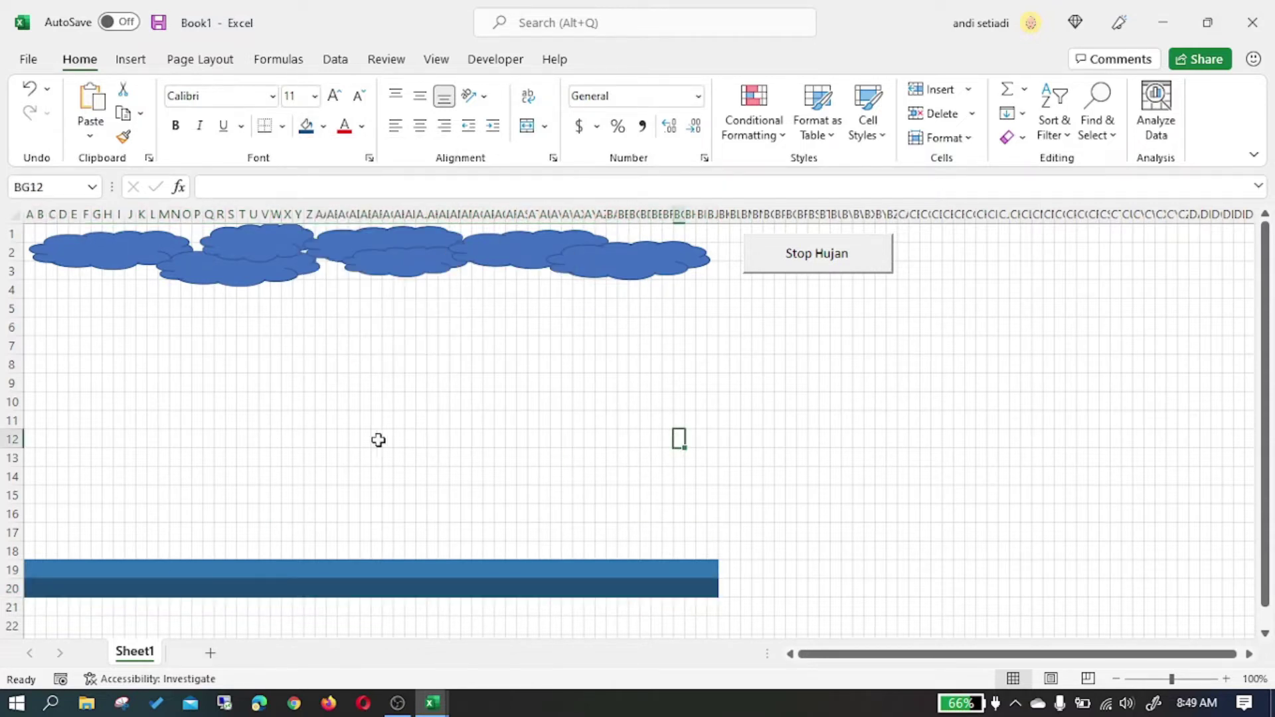
drag(44, 606, 661, 607)
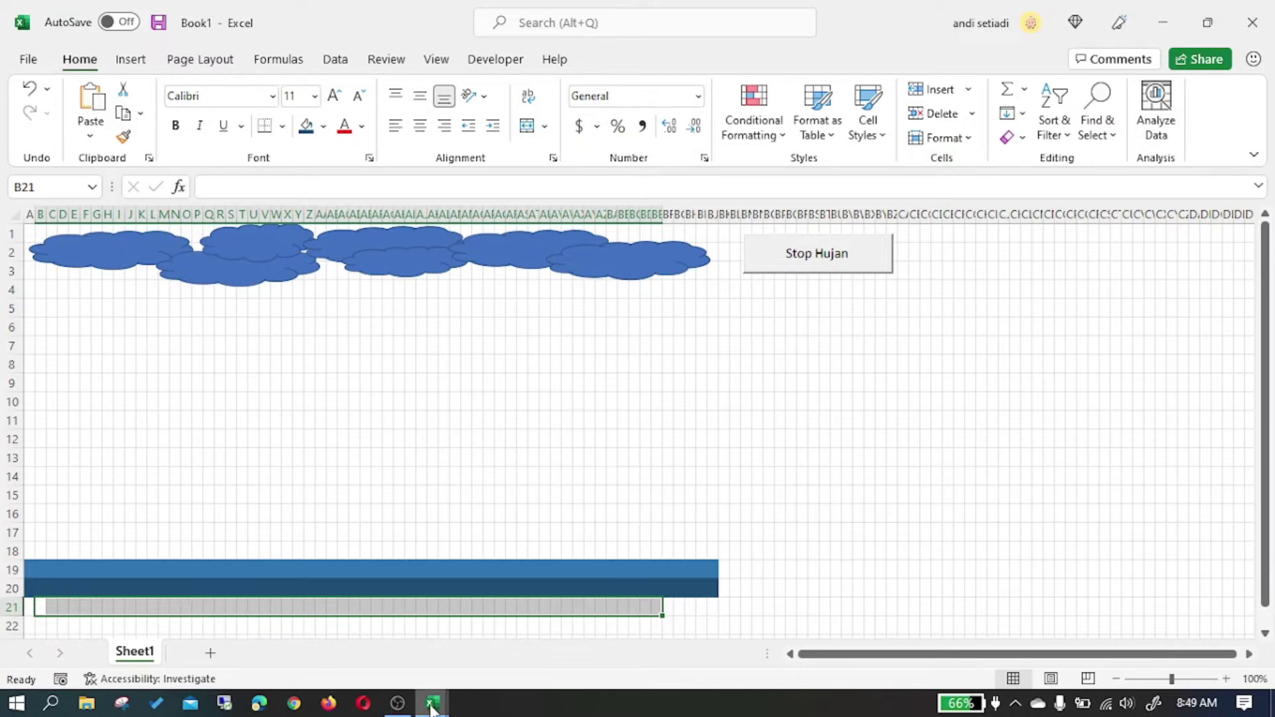
- Declare Dim Laut As Range, Laut2 As Range in Sub Hujan
mouse_move(431, 704)
click(517, 646)
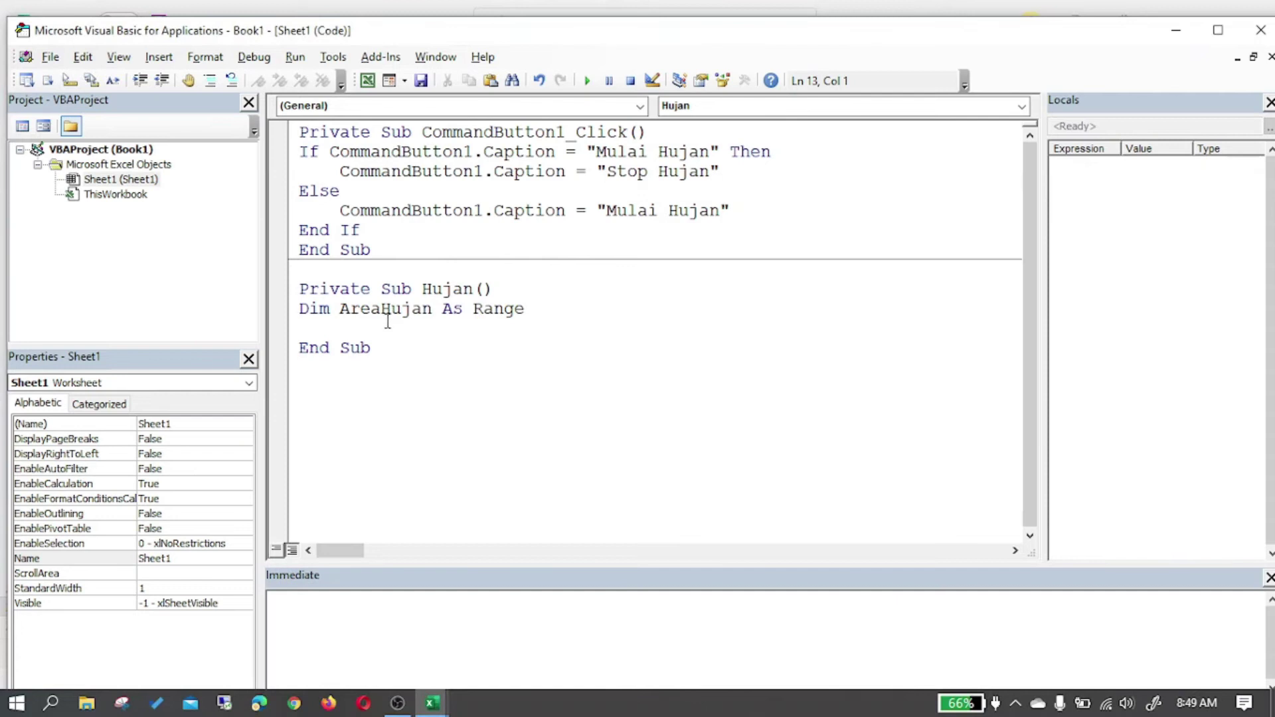
text(Dim AreaLaut as )
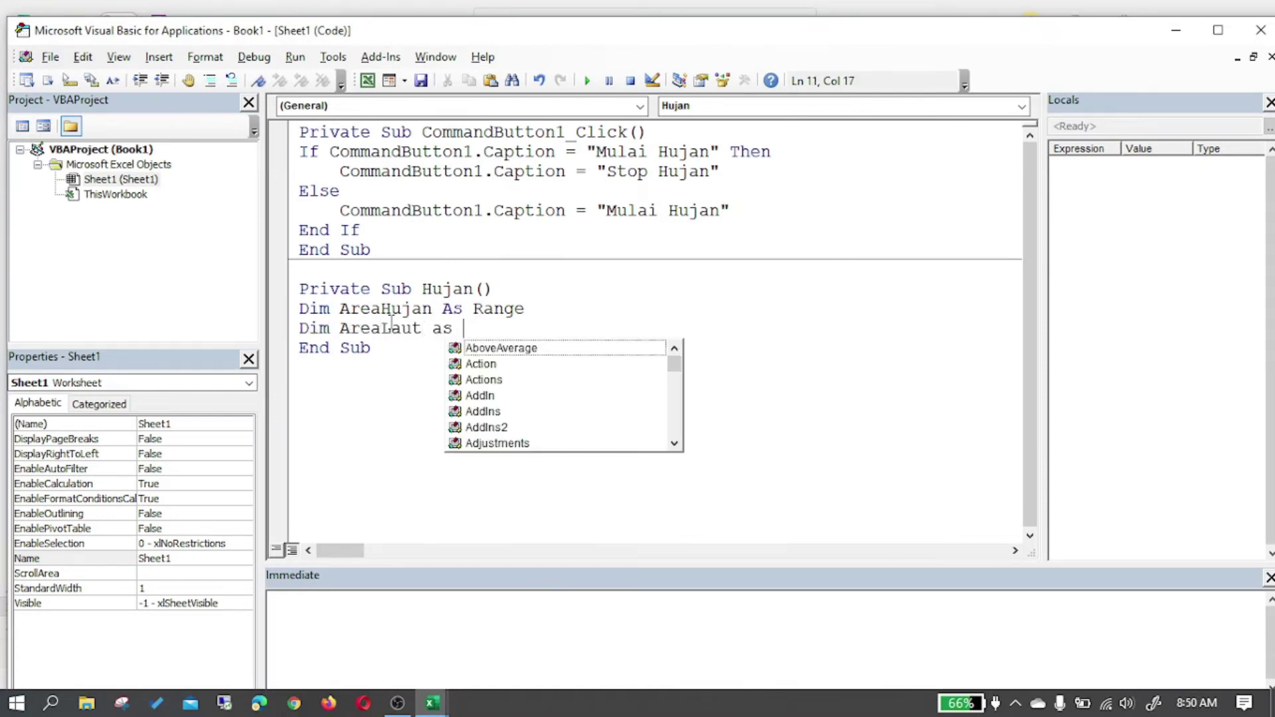
text(range, A)
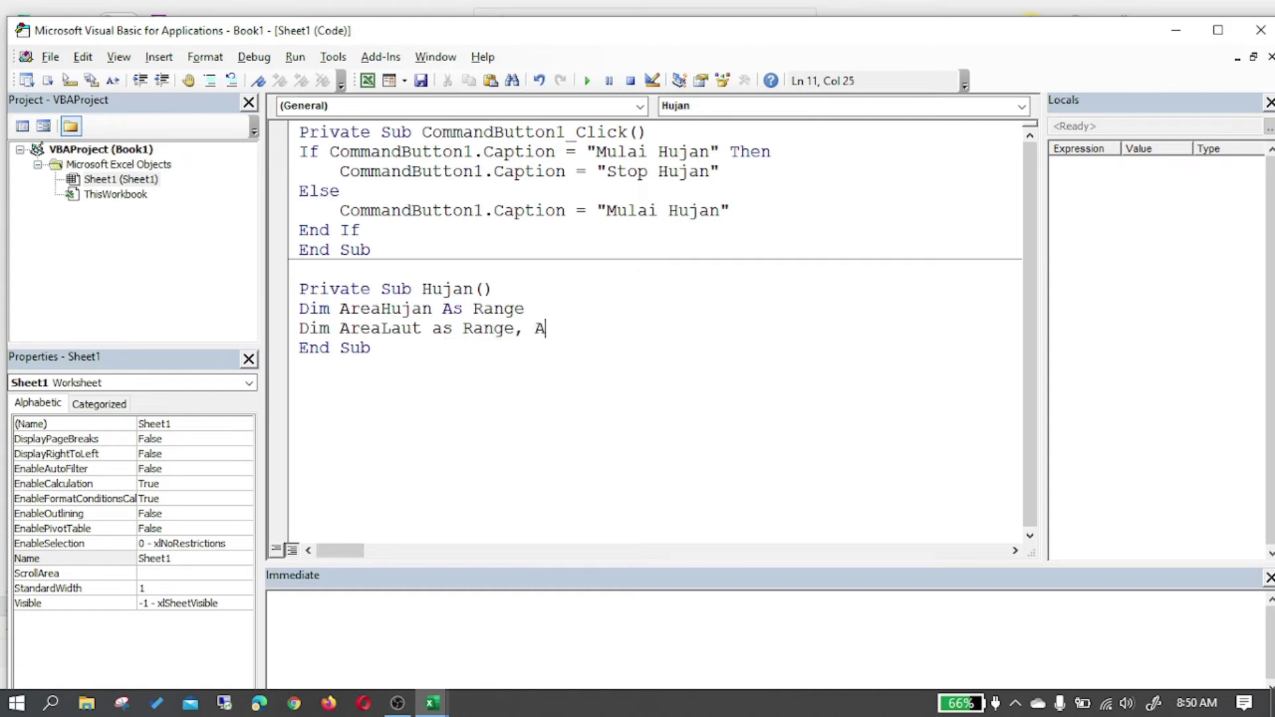
text(reaLau)
key(BackSpace)
key(BackSpace)
key(BackSpace)
key(BackSpace)
key(BackSpace)
key(BackSpace)
key(BackSpace)
text(Laut2 as range)
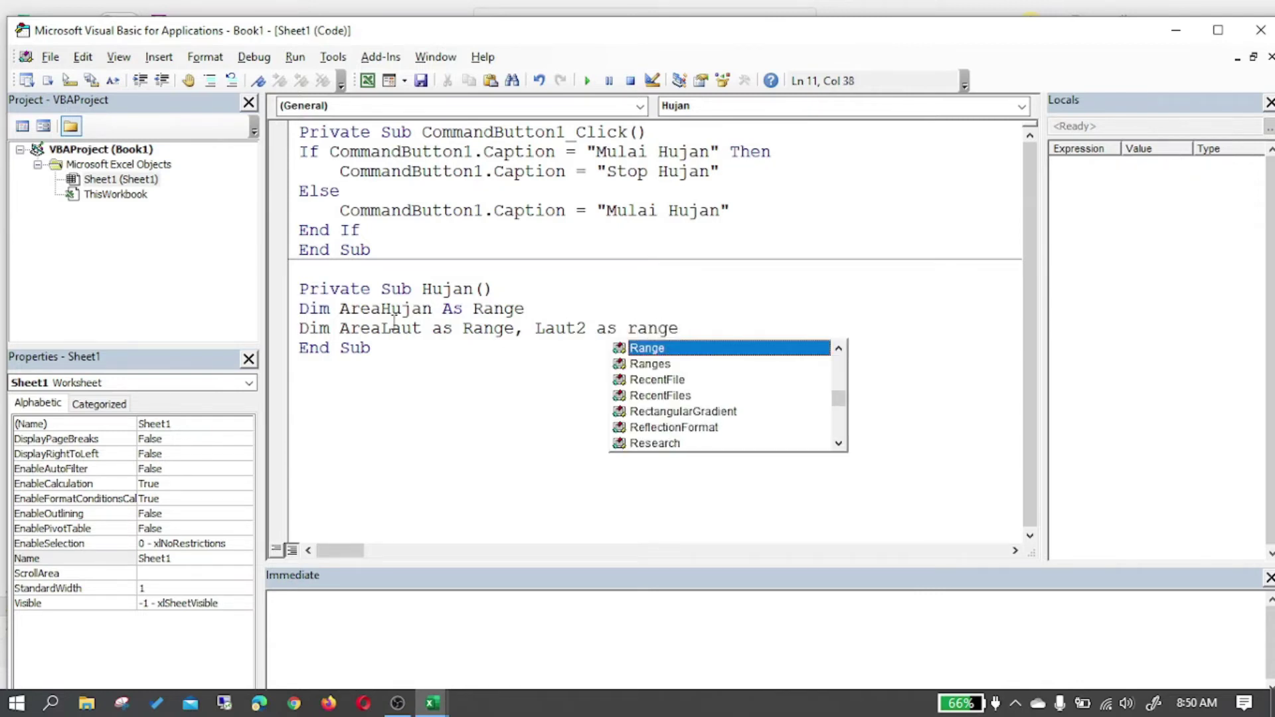
click(384, 330)
key(BackSpace)
key(BackSpace)
key(BackSpace)
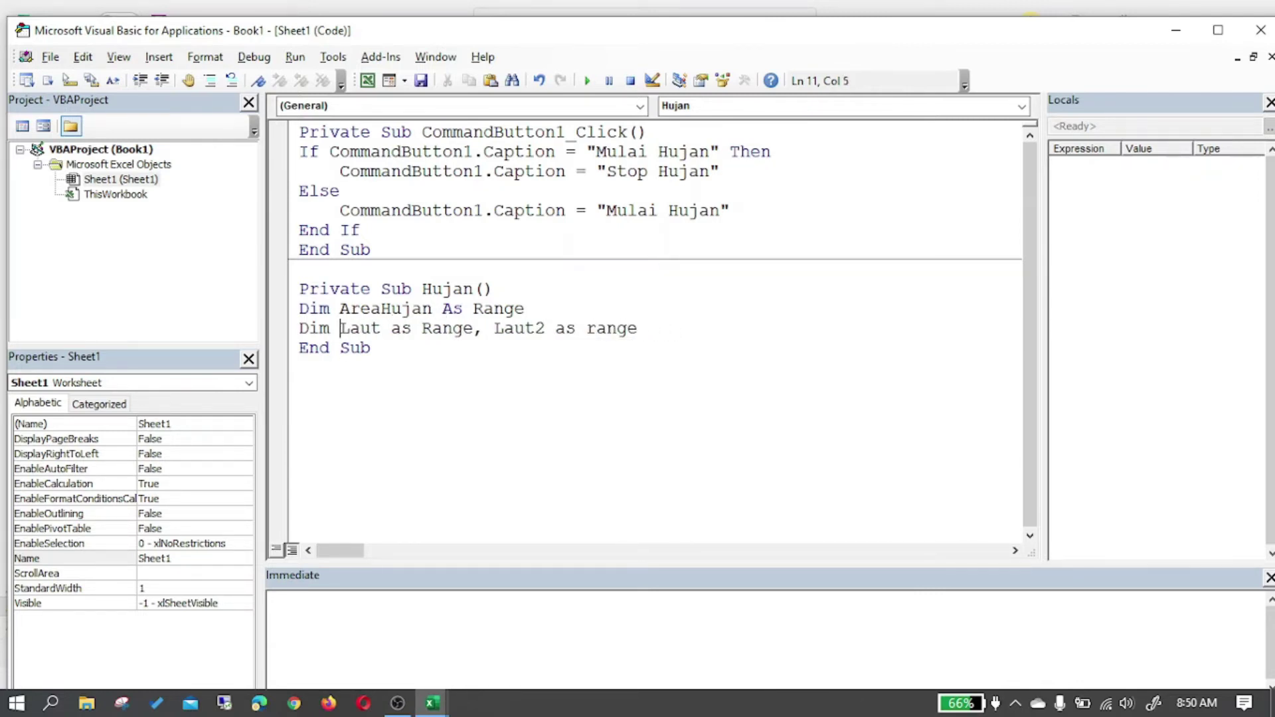
click(423, 357)
- Add the declaration Dim KL As Long, followed by blank lines
key(Return)
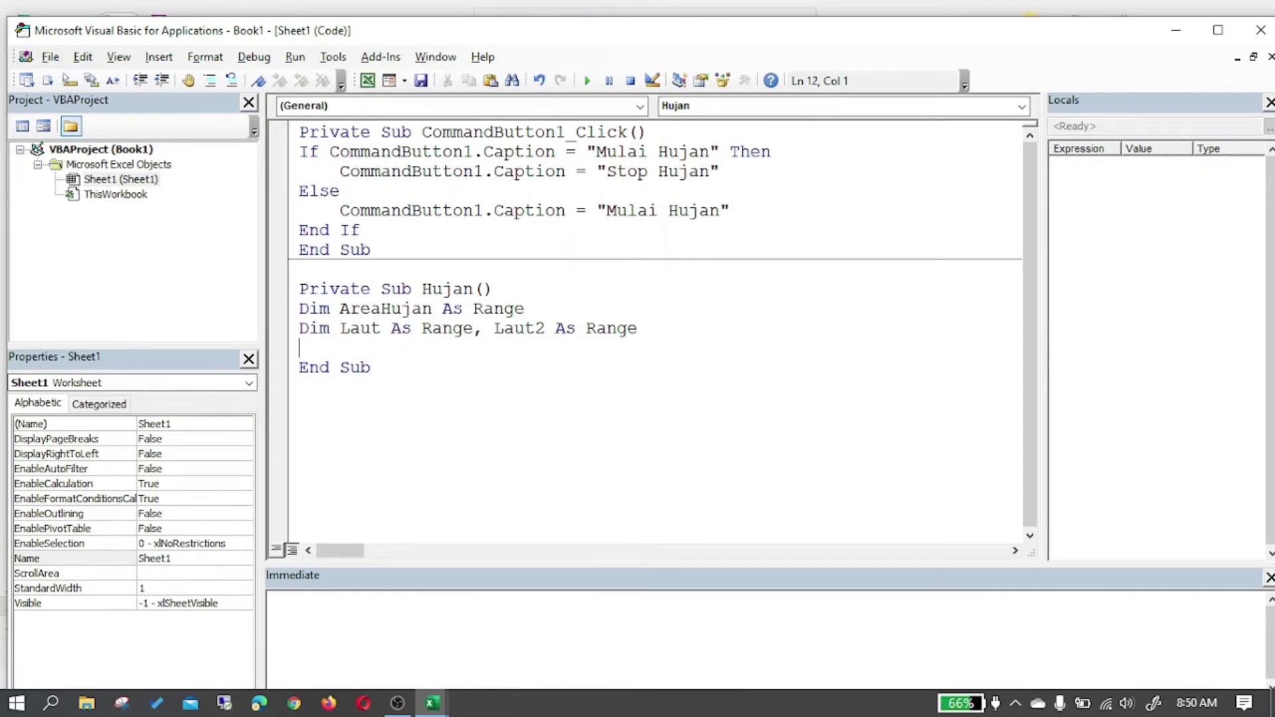
key(Return)
text(Dim Kolom)
key(BackSpace)
key(BackSpace)
key(BackSpace)
key(BackSpace)
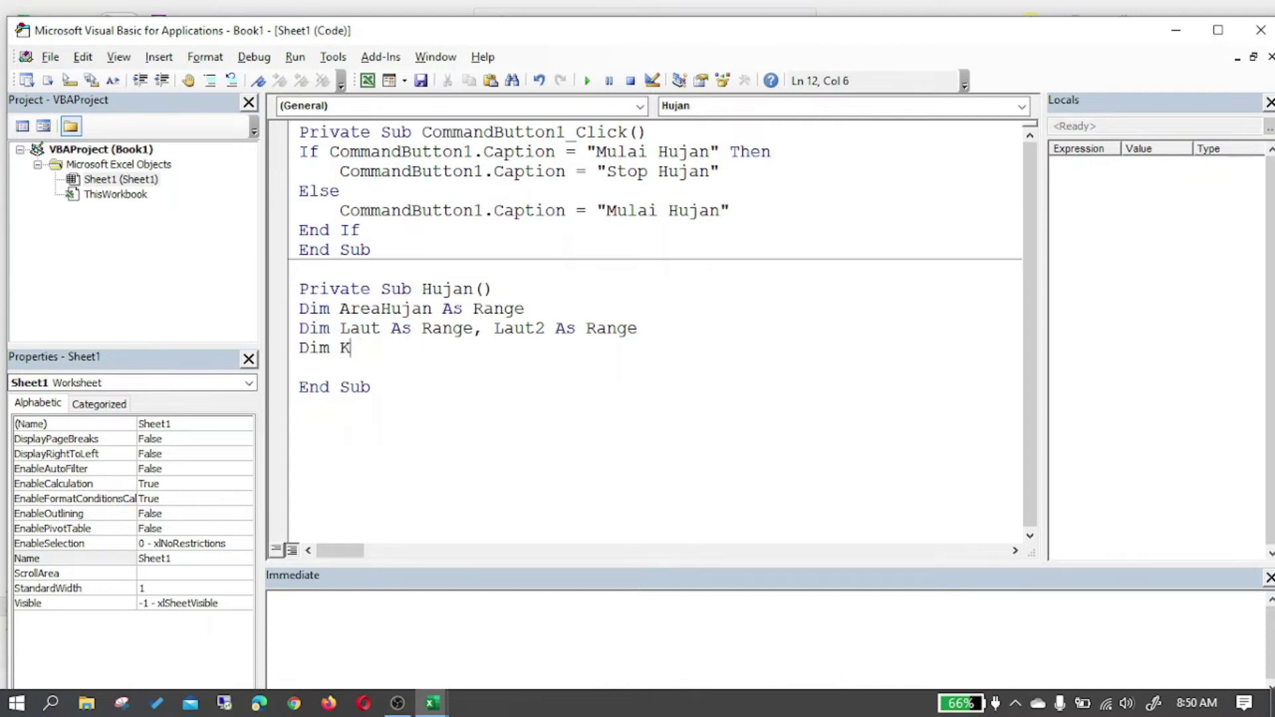
text(L as Long)
key(Escape)
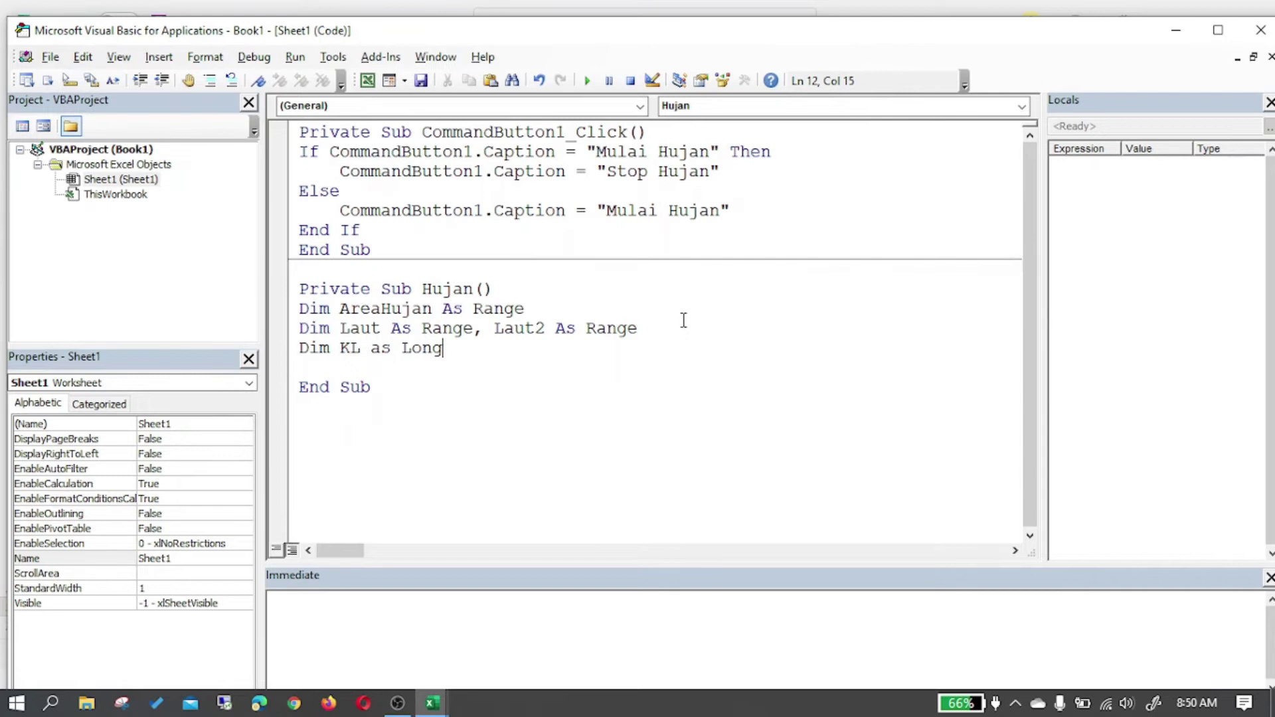
key(Return)
key(Return)
- Add the Awal: label with a GoTo Awal line below it to form the loop
text(Awal)
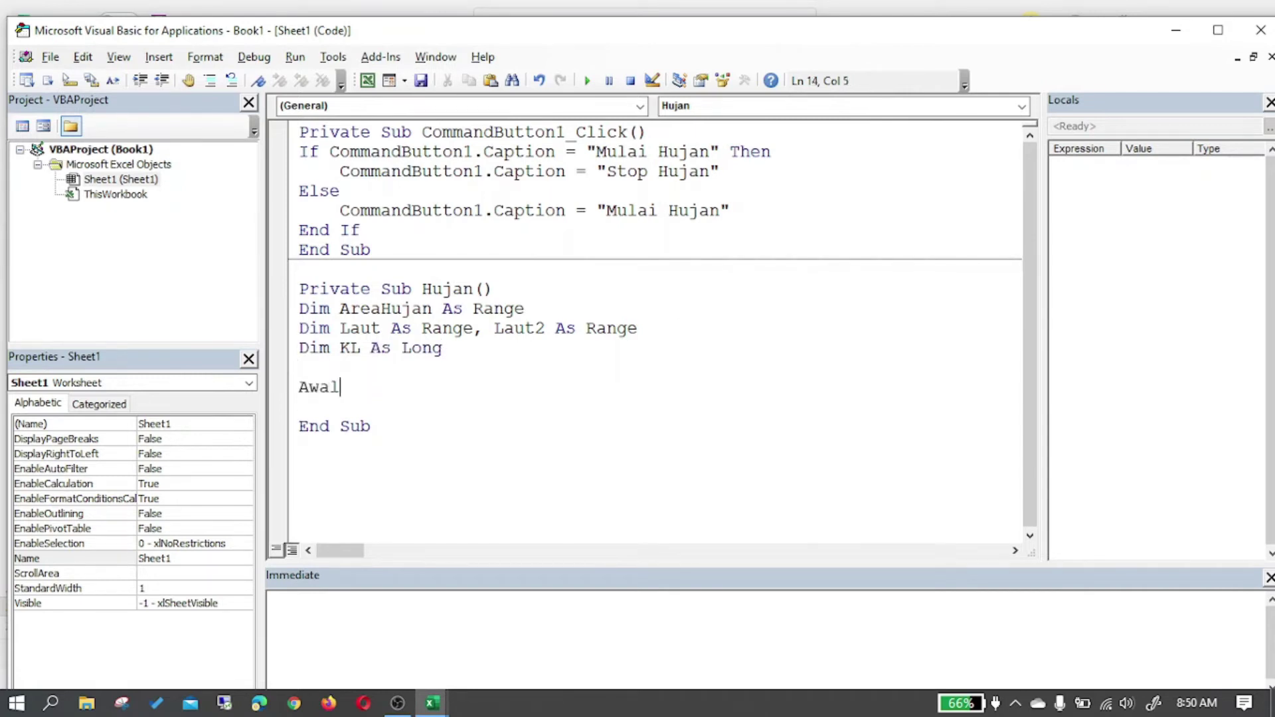
key(Return)
key(Return)
key(Return)
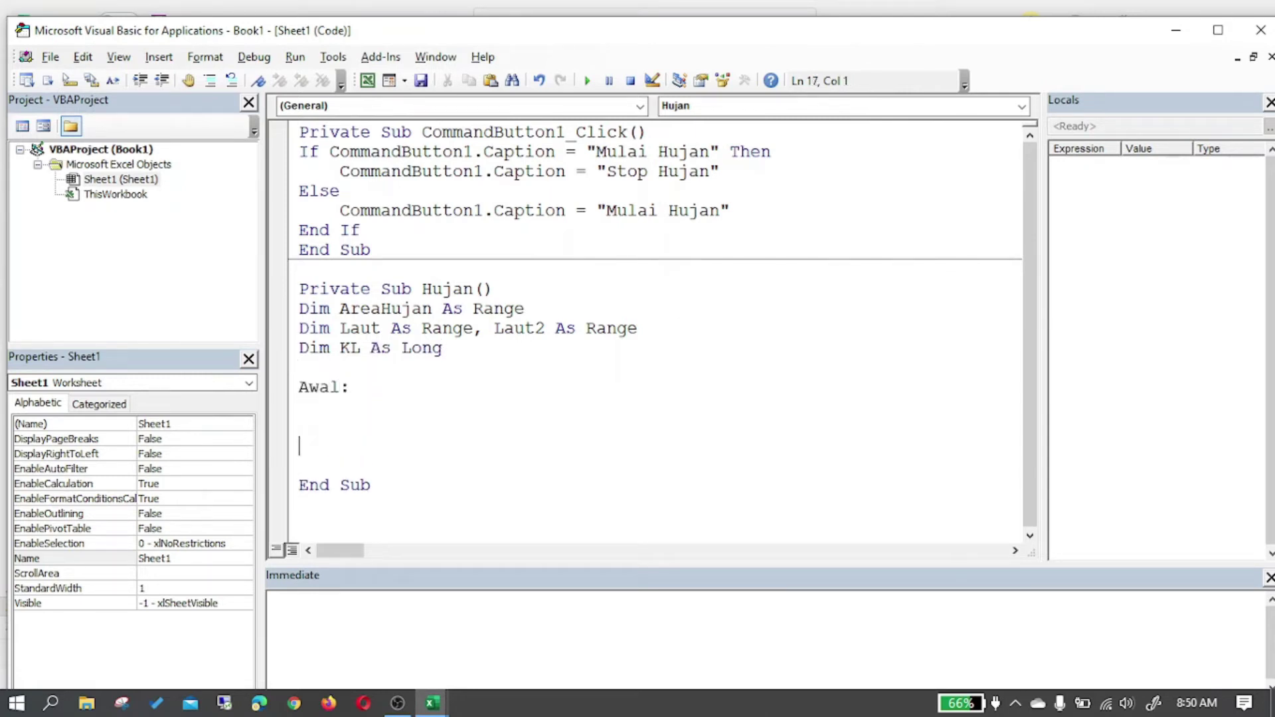
key(Return)
text(goto awal)
key(Up)
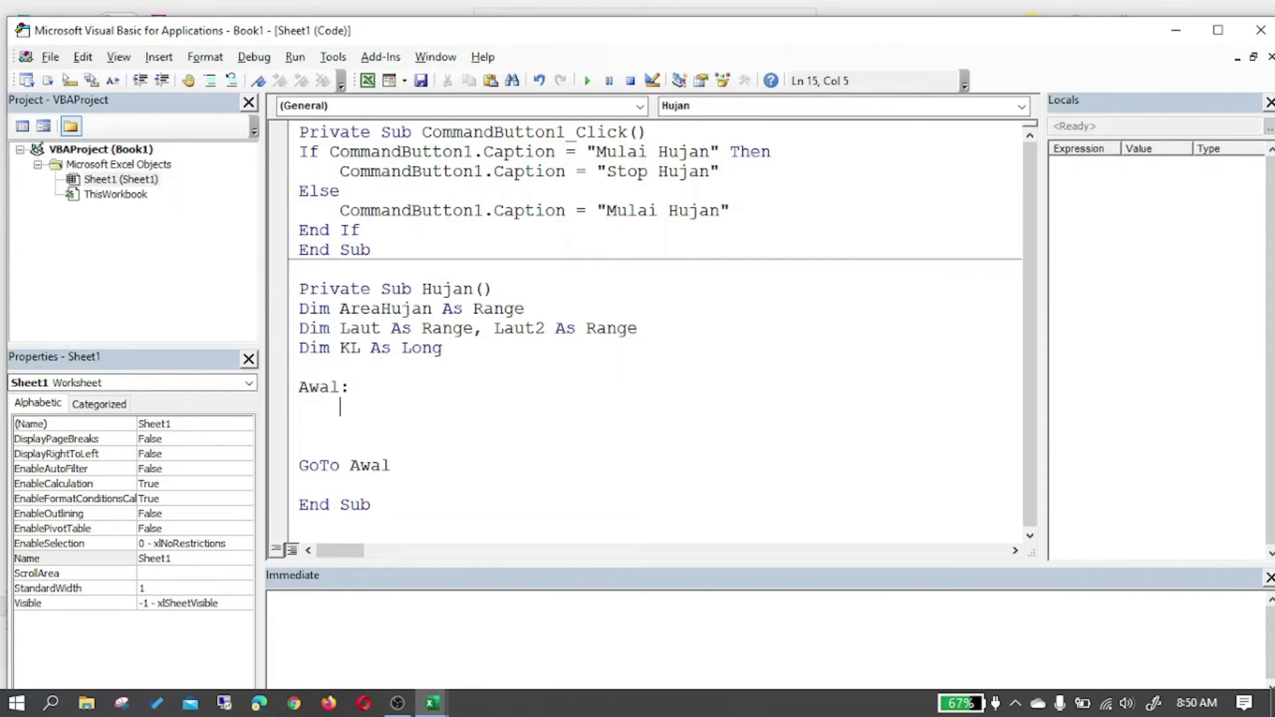
- Add DoEvents inside the loop, begin Set Areahujan = Range(", then switch to Excel
text(set)
key(BackSpace)
key(BackSpace)
key(BackSpace)
text(Doevnt)
text(nts)
key(Return)
text(Set Areahujan = )
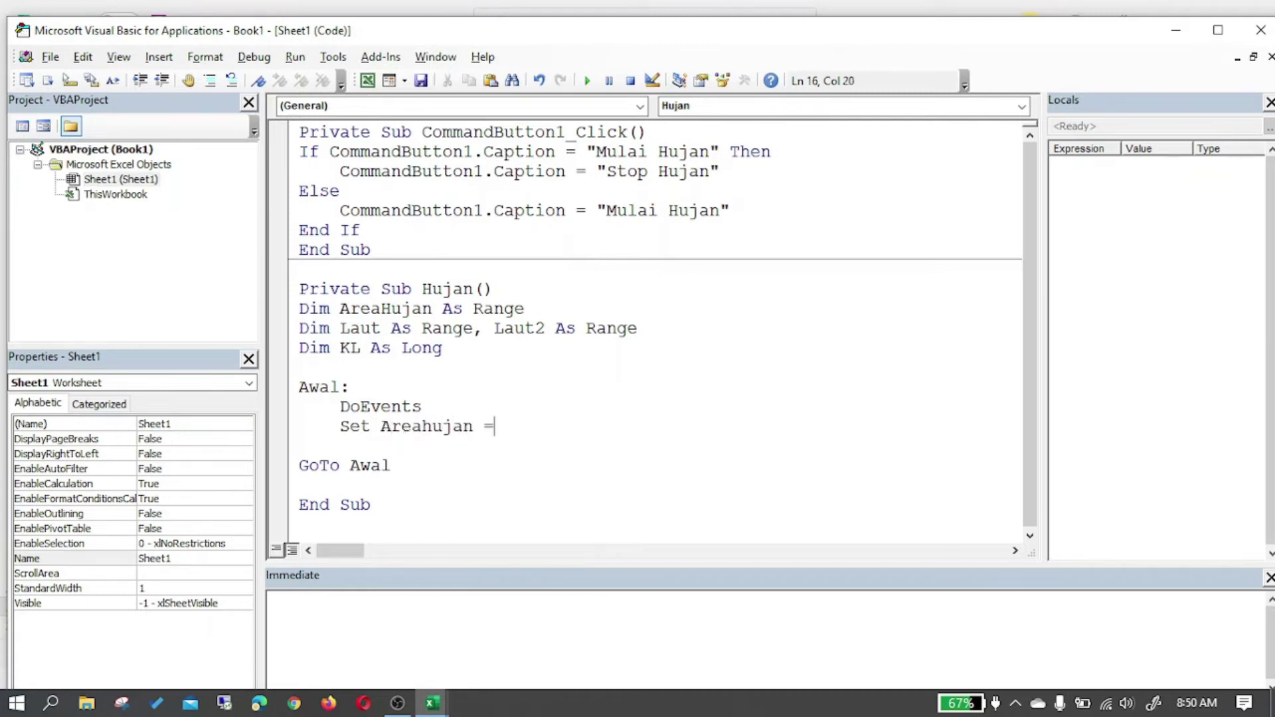
text(Range)
text(("A3)
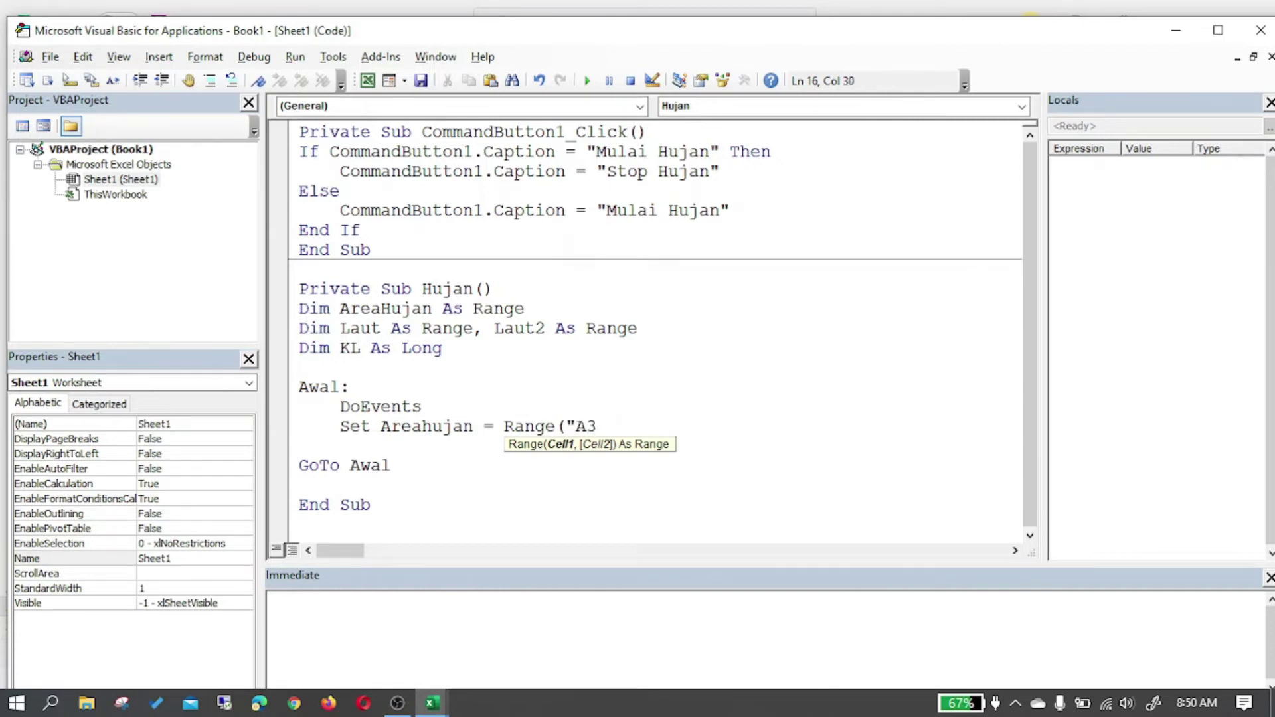
click(1175, 30)
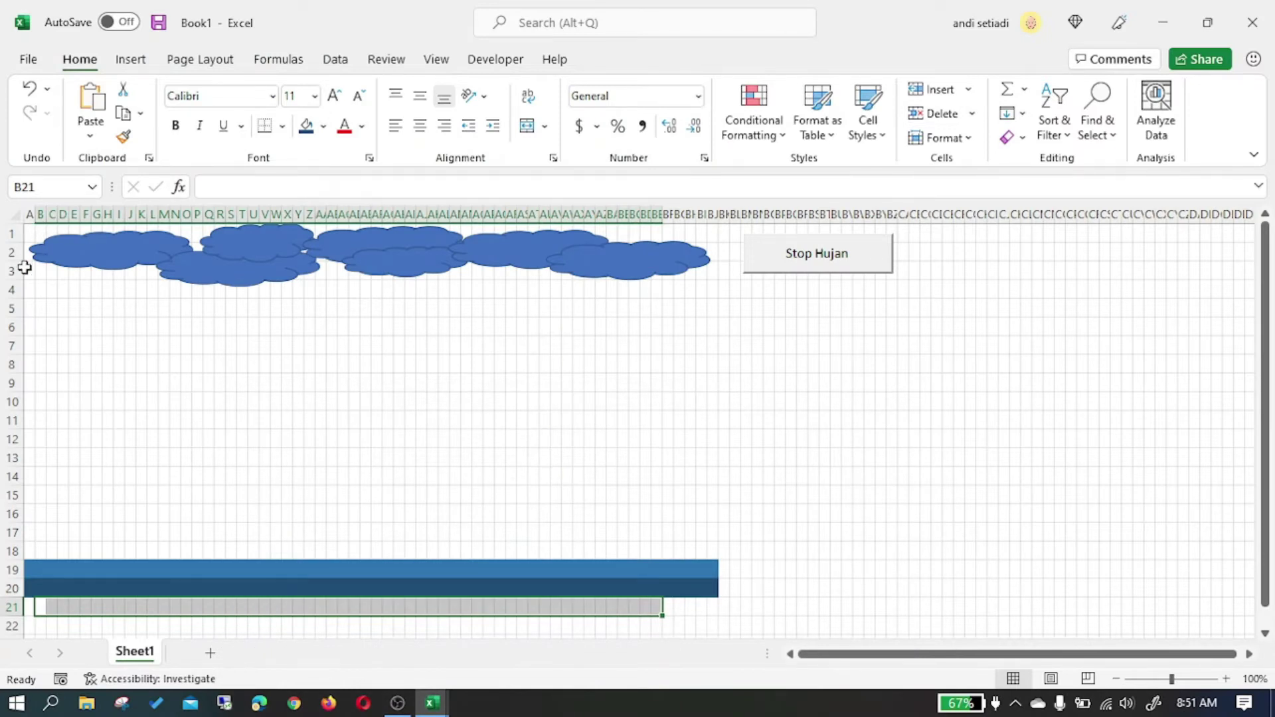
- Select cell BI2 to check the column right of the clouds, then return to the VBA editor
click(714, 253)
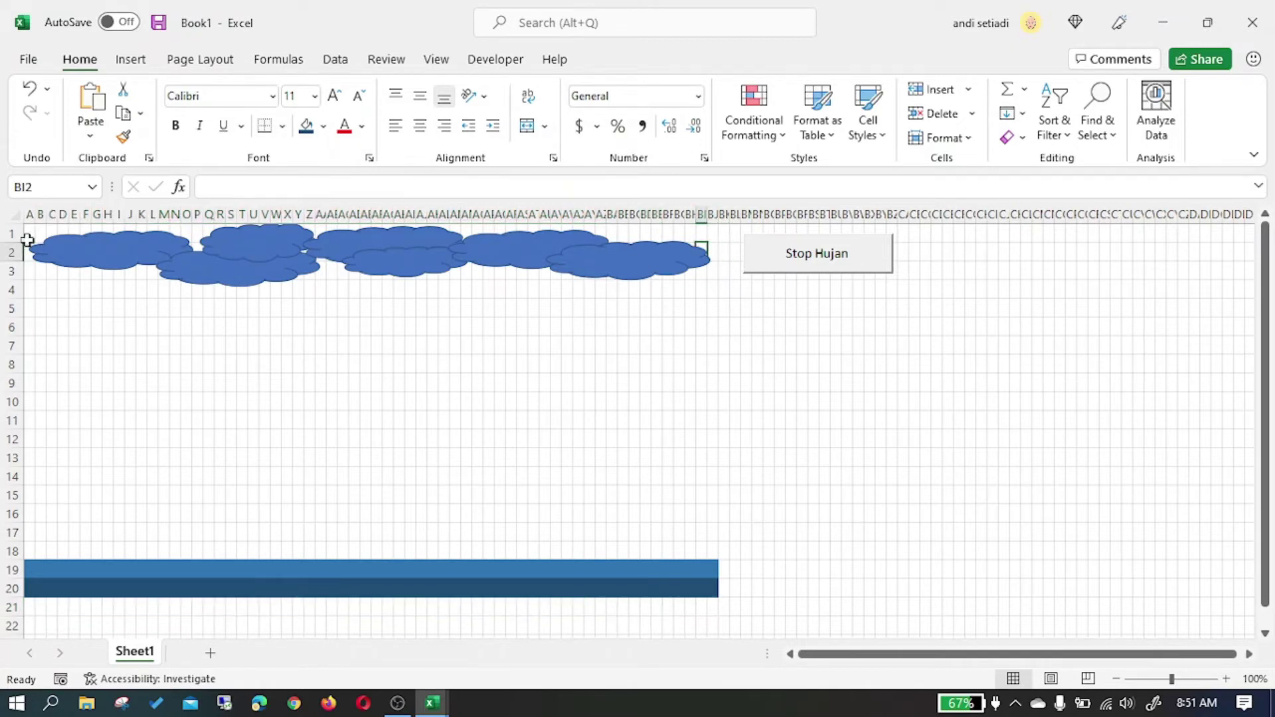
click(442, 704)
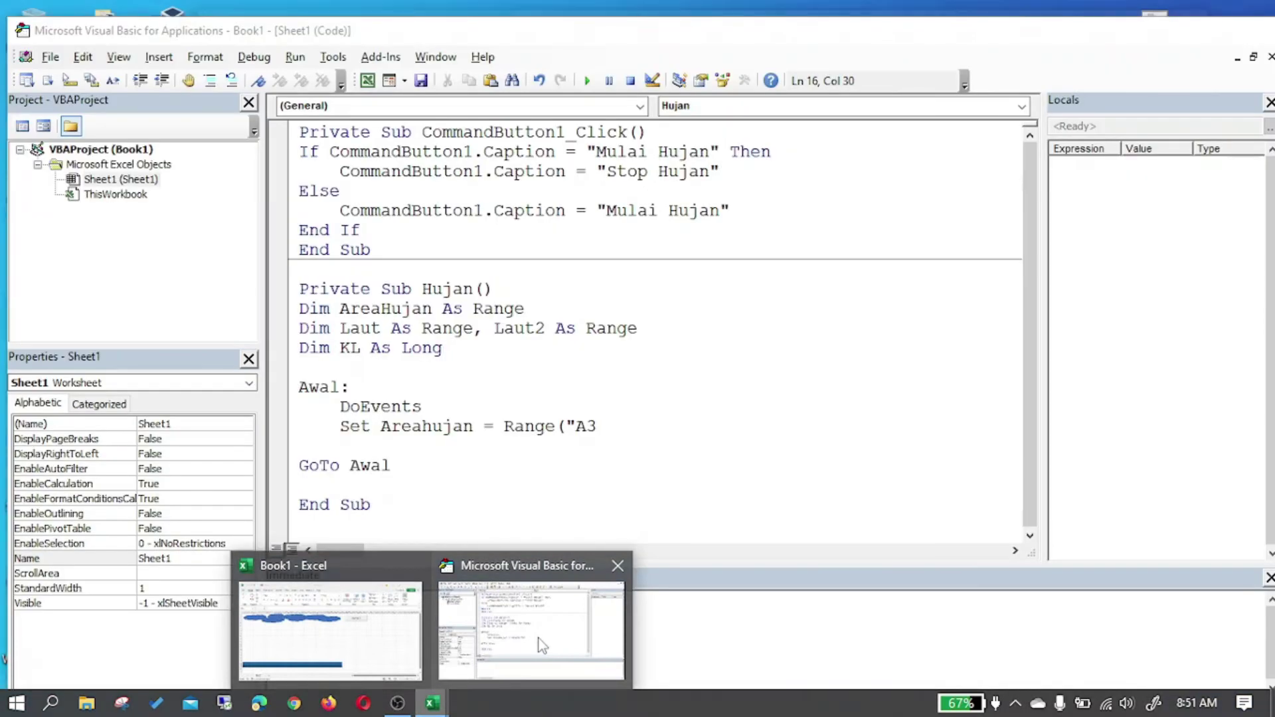
click(536, 647)
- Correct the range address so Areahujan is set to Range("A2:BI2")
key(BackSpace)
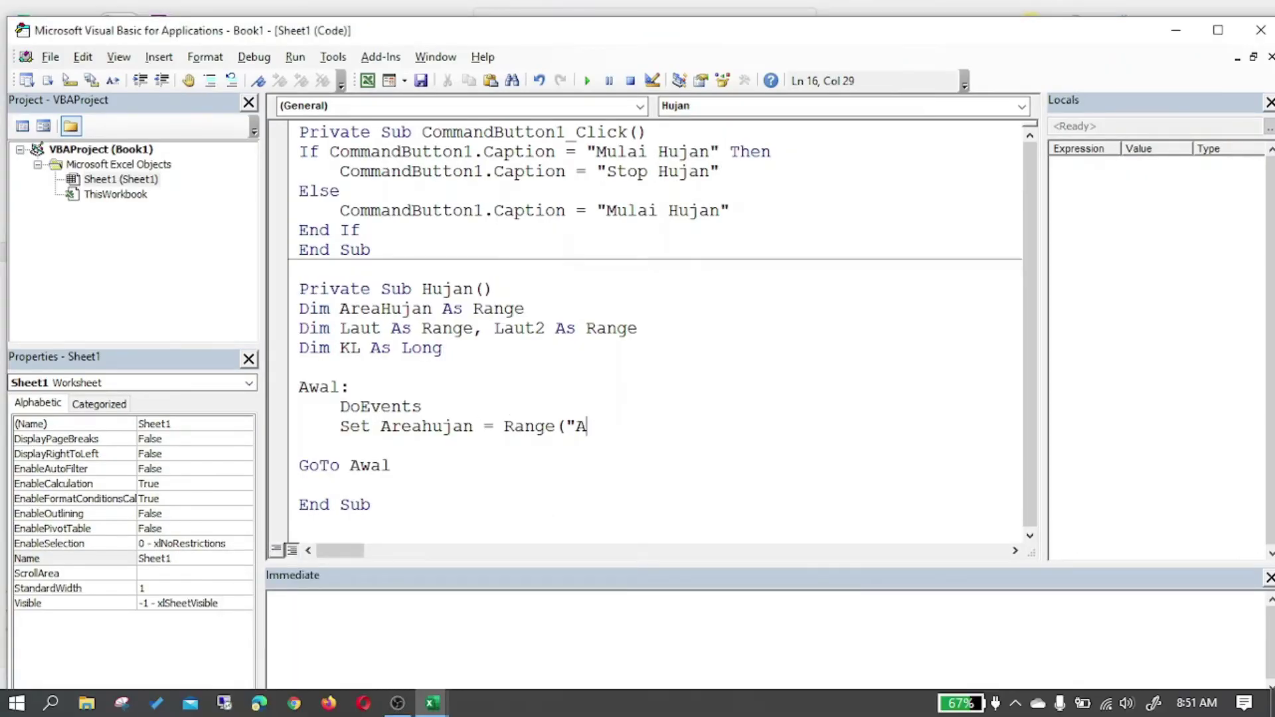
text(2:B12)
key(BackSpace)
key(BackSpace)
- Add the line AreaHujan.Insert xlDown below the range assignment
key(BackSpace)
text(2")
click(299, 446)
text(rea)
key(BackSpace)
key(BackSpace)
key(BackSpace)
key(BackSpace)
text(area)
key(ctrl+space)
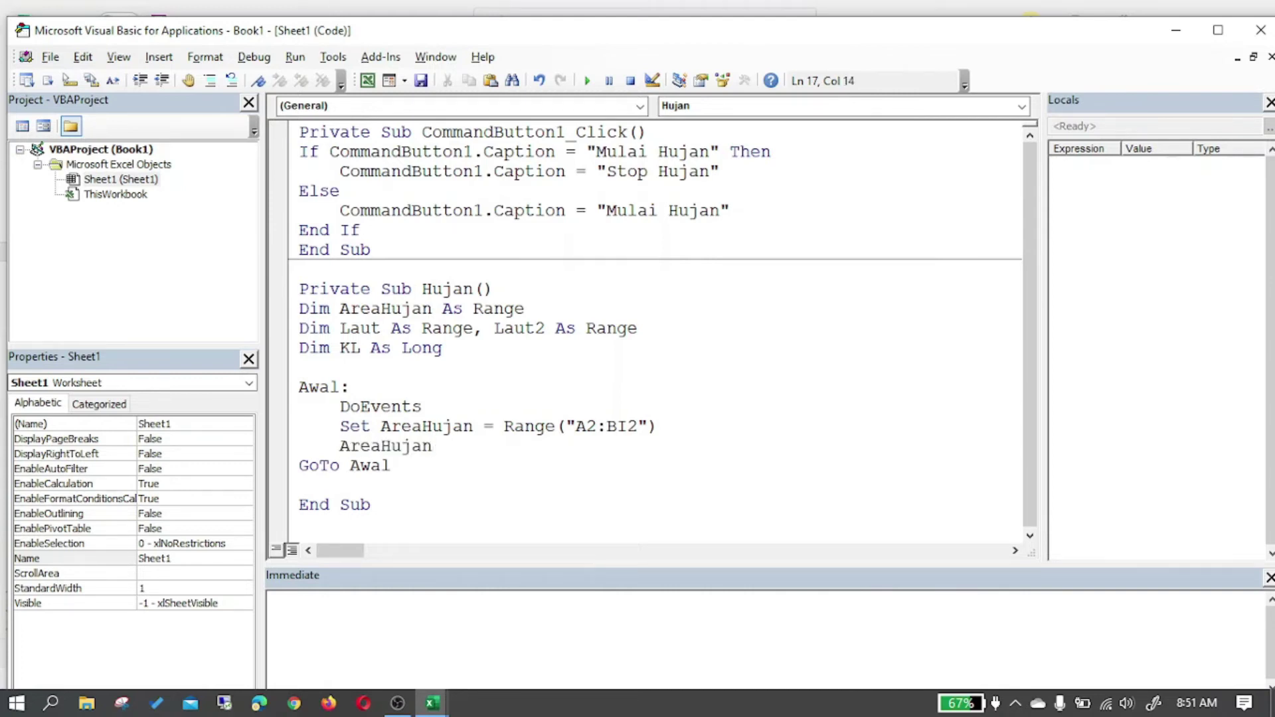
text(.in)
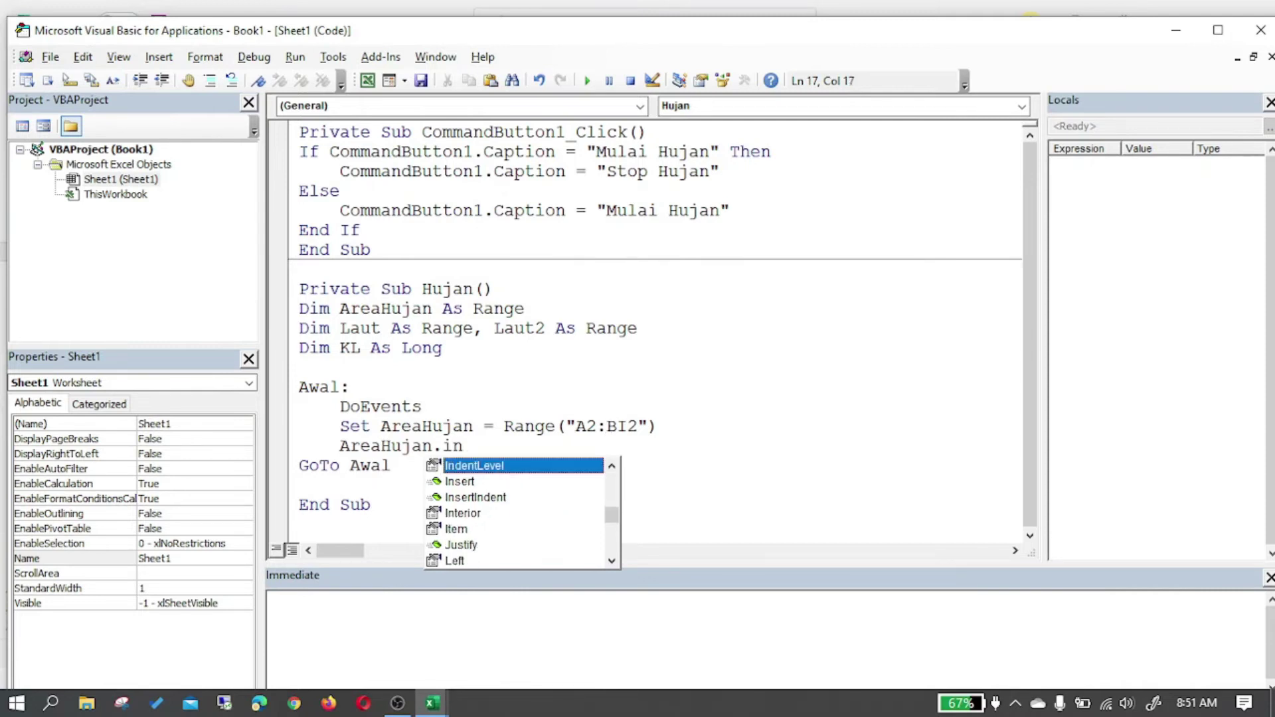
text(s)
key(space)
text(xldown)
key(Down)
key(Up)
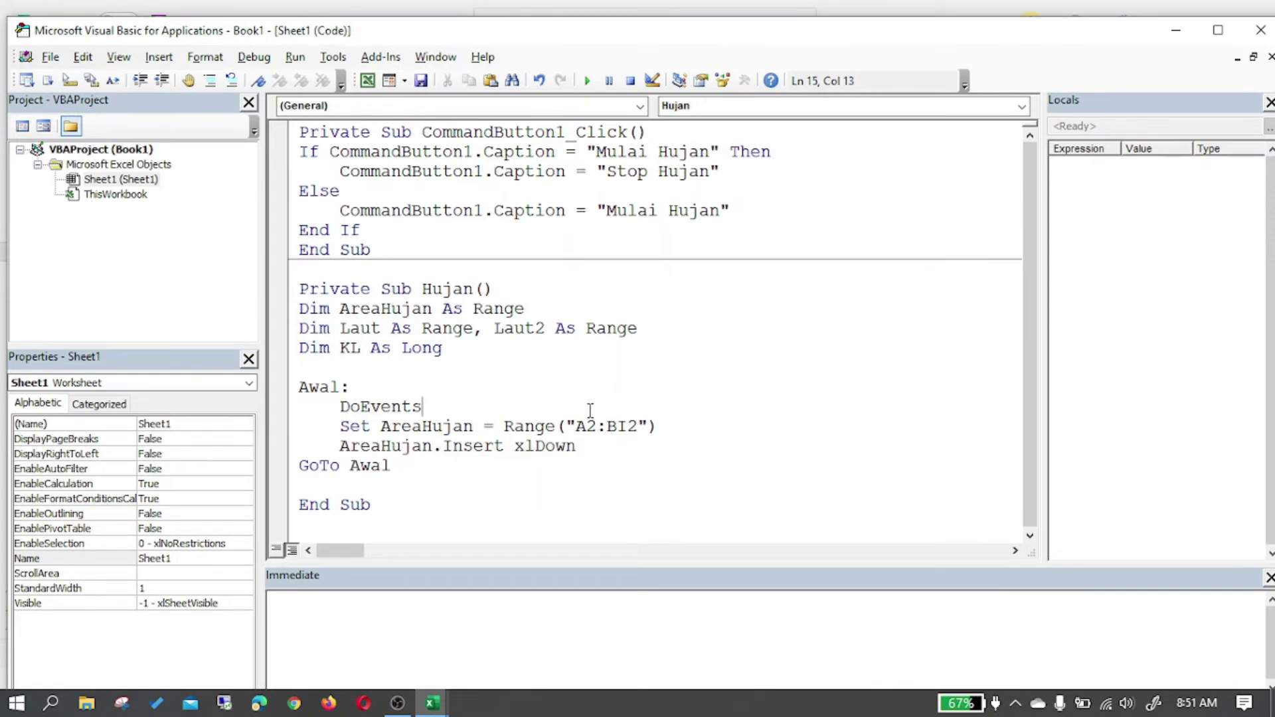
key(Return)
- Add If CommandButton1.Caption = "Mulai Hujan" Then Exit Sub after DoEvents
text(if com)
key(Down)
key(Down)
key(Down)
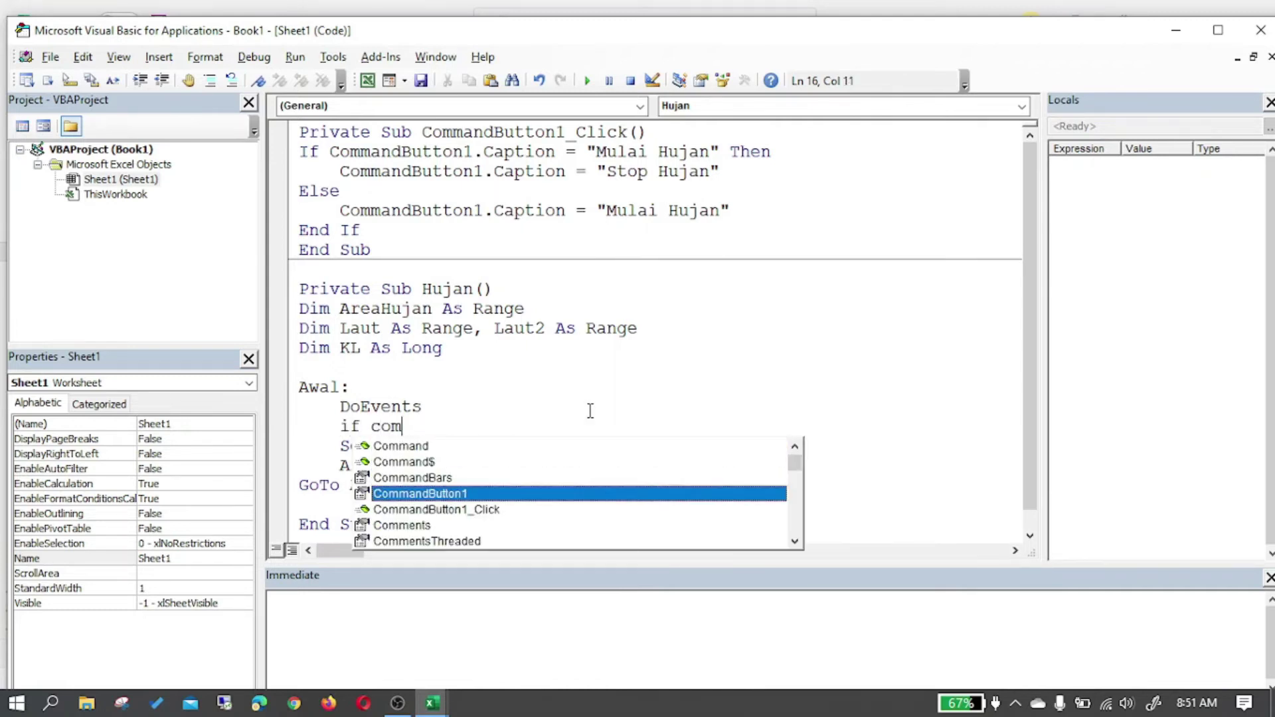
text(.c)
key(Down)
key(Up)
key(Tab)
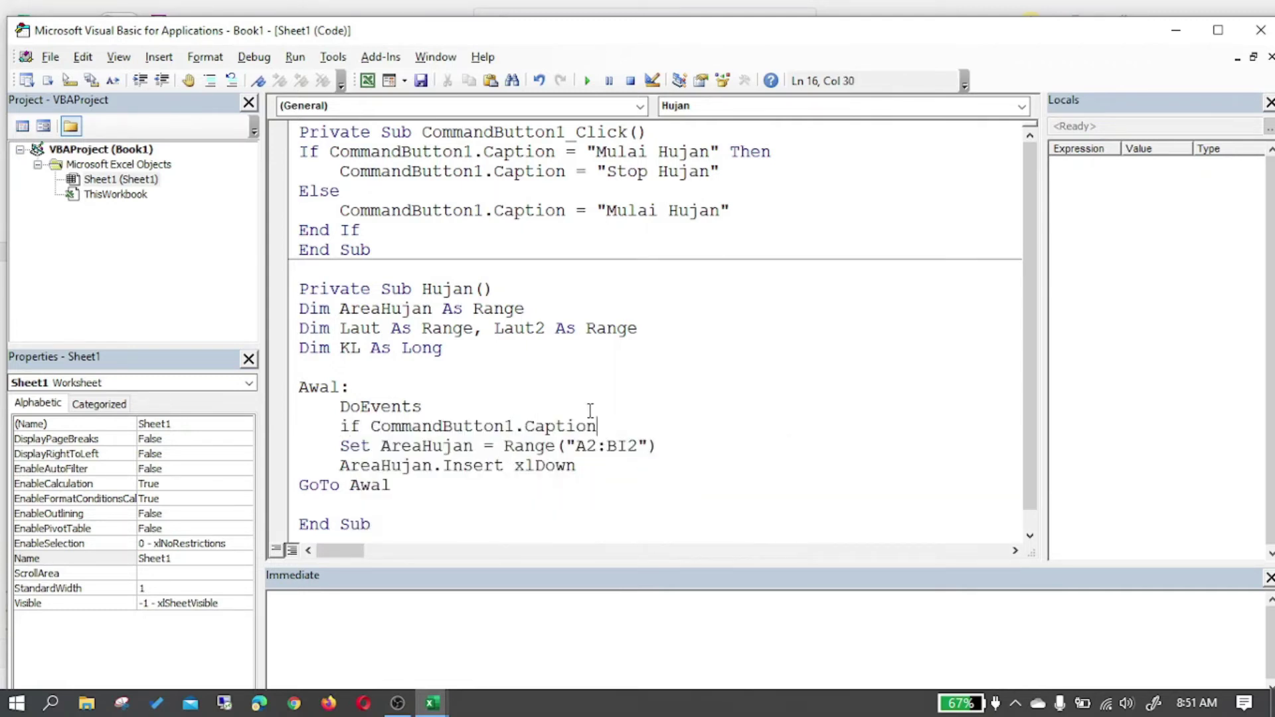
text( = "Mulai)
text( Hujan")
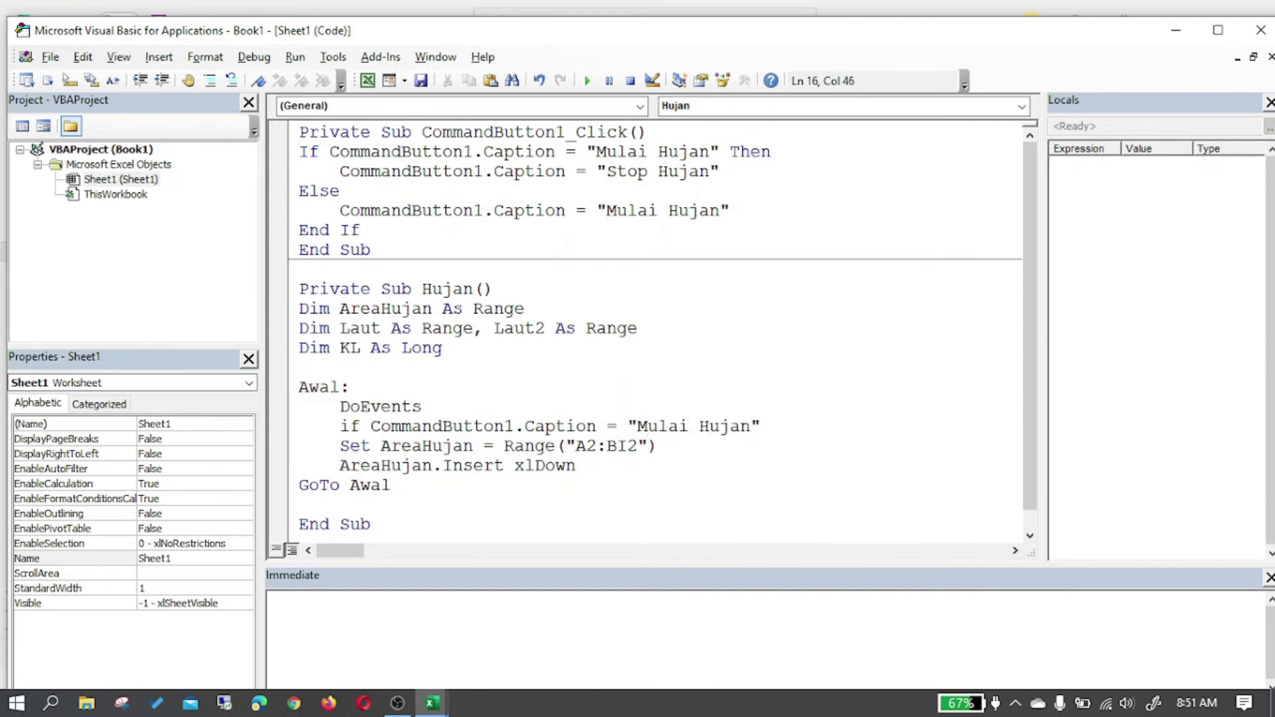
text(then)
text( Exit sub)
key(Down)
- Put the comment 'jika hujan berhenti above the If line and add blank lines before GoTo Awal
key(Up)
key(Return)
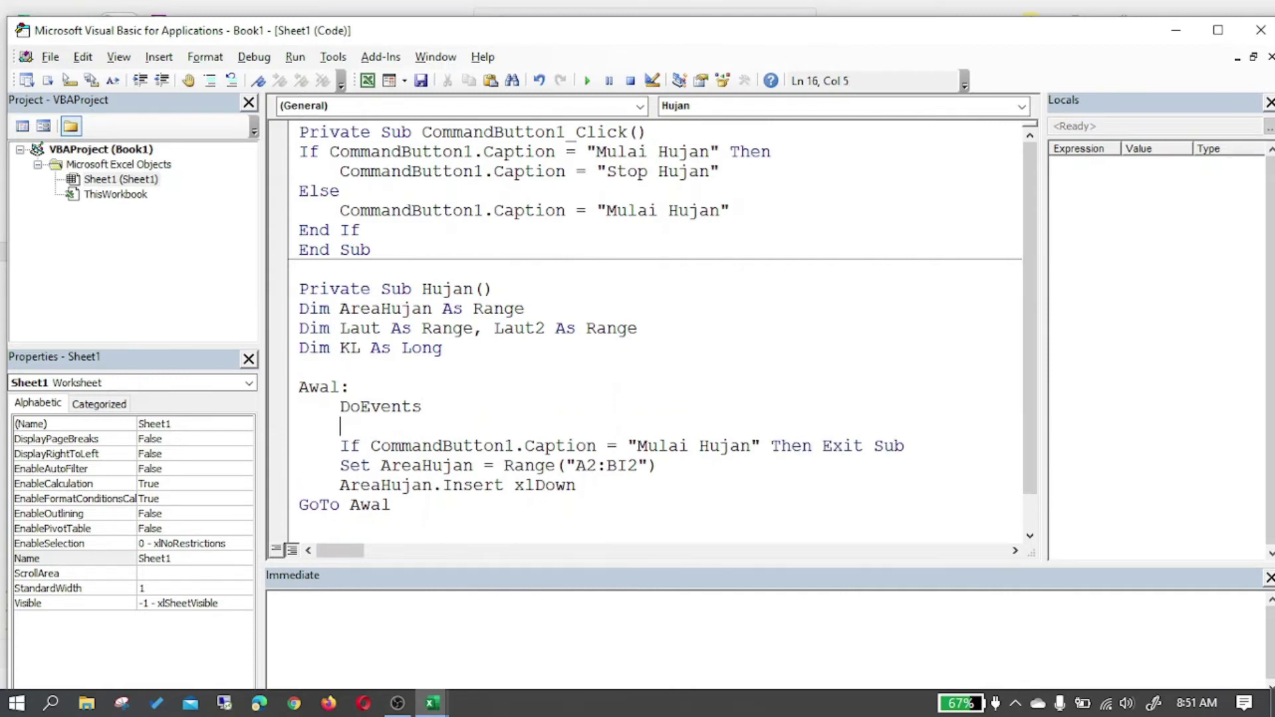
text(jika hujan berhenti)
key(Down)
key(Down)
key(Left)
key(Left)
key(Left)
key(Down)
key(Down)
key(Left)
key(Left)
key(Return)
key(Return)
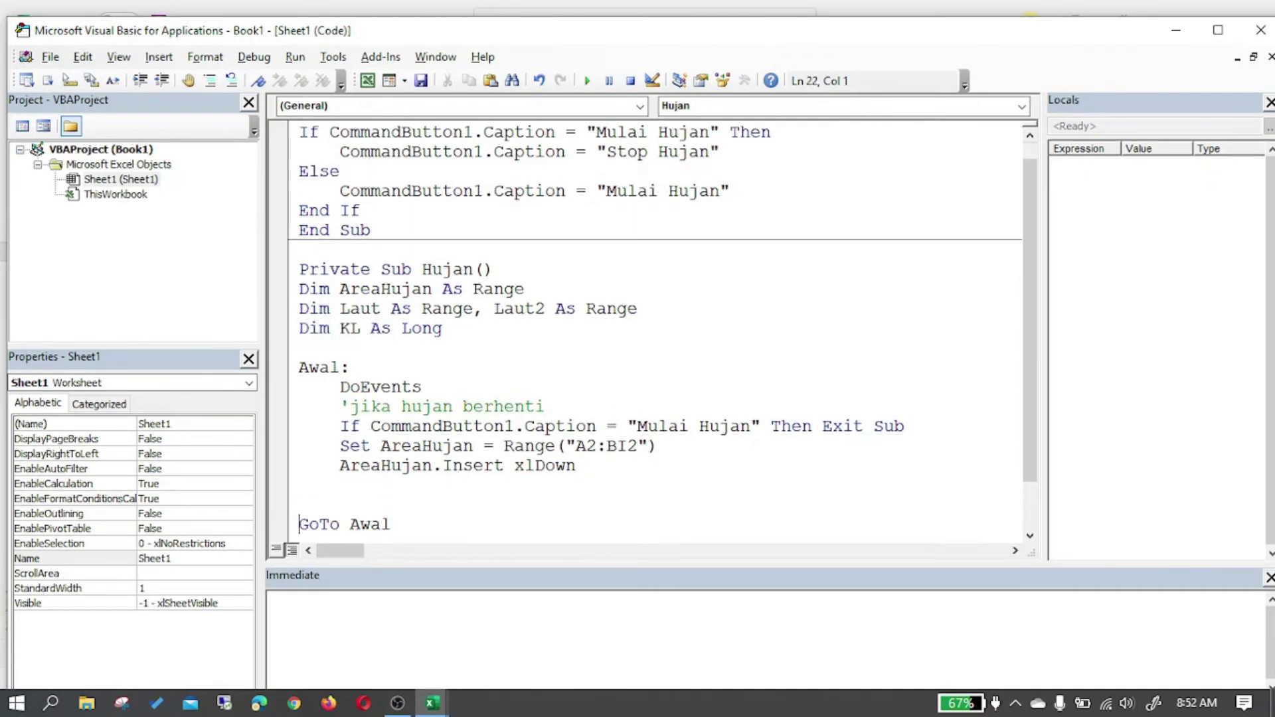
scroll(616, 393, down, 1)
click(498, 427)
key(Tab)
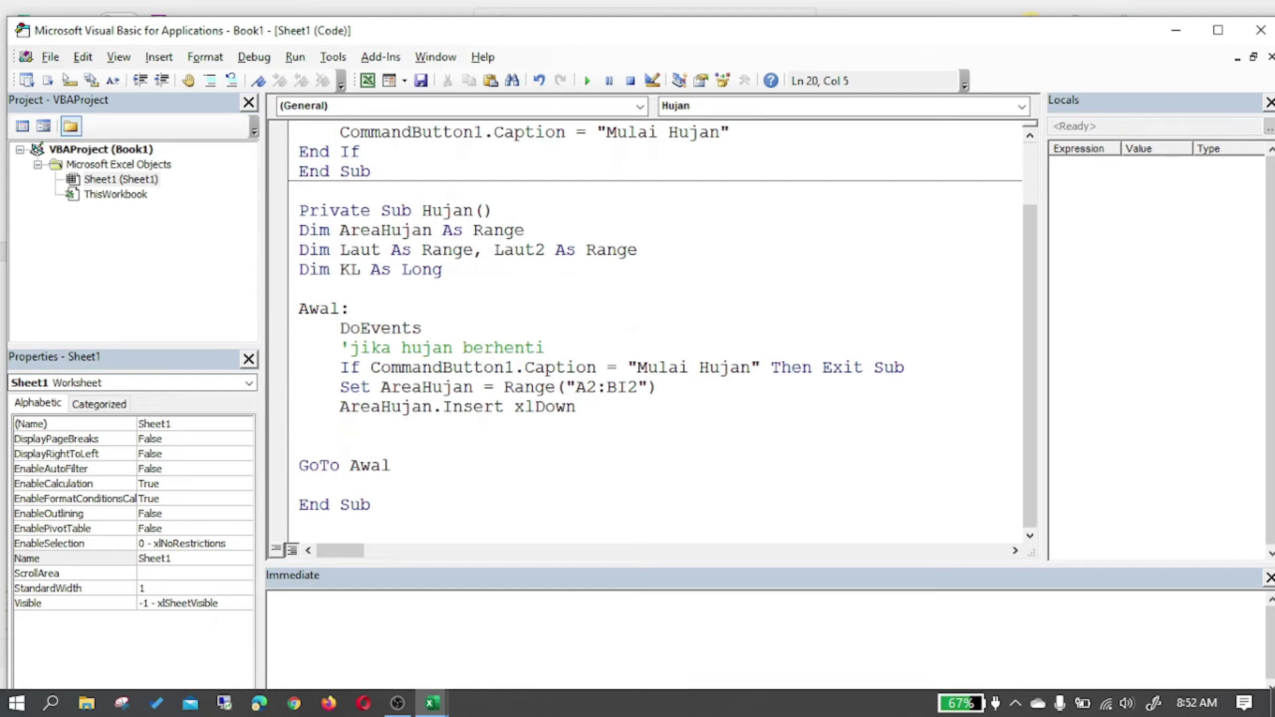
- Begin KL = WorksheetFunction.RandBetween(1, and query ?Range("Bi1").Column in the Immediate window
click(300, 445)
text(kl = workh)
key(ctrl+space)
key(Tab)
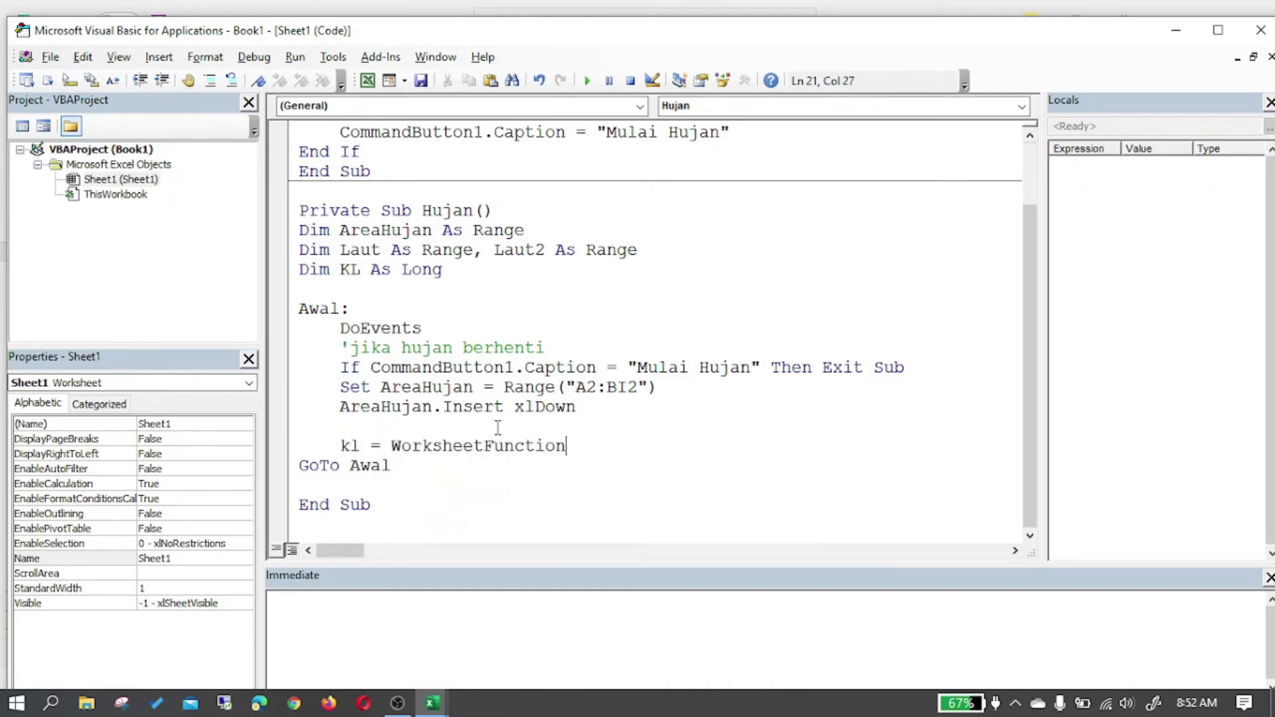
text(.ra)
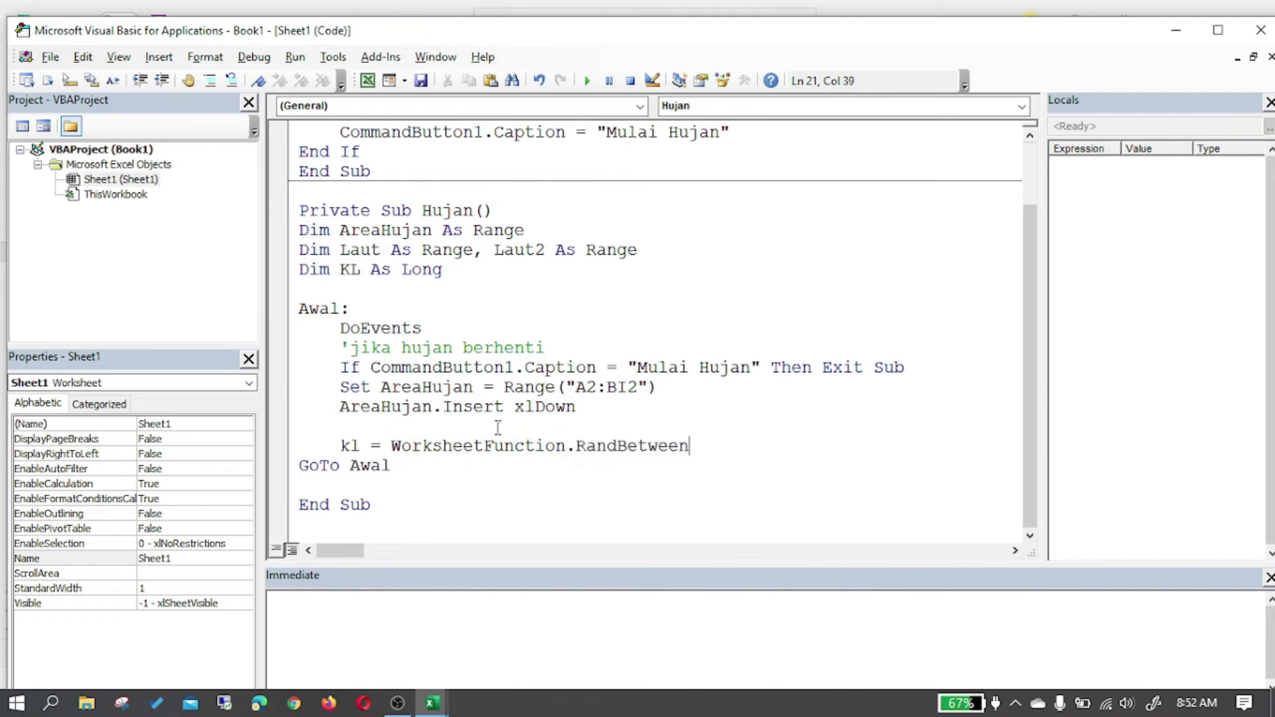
text((1,)
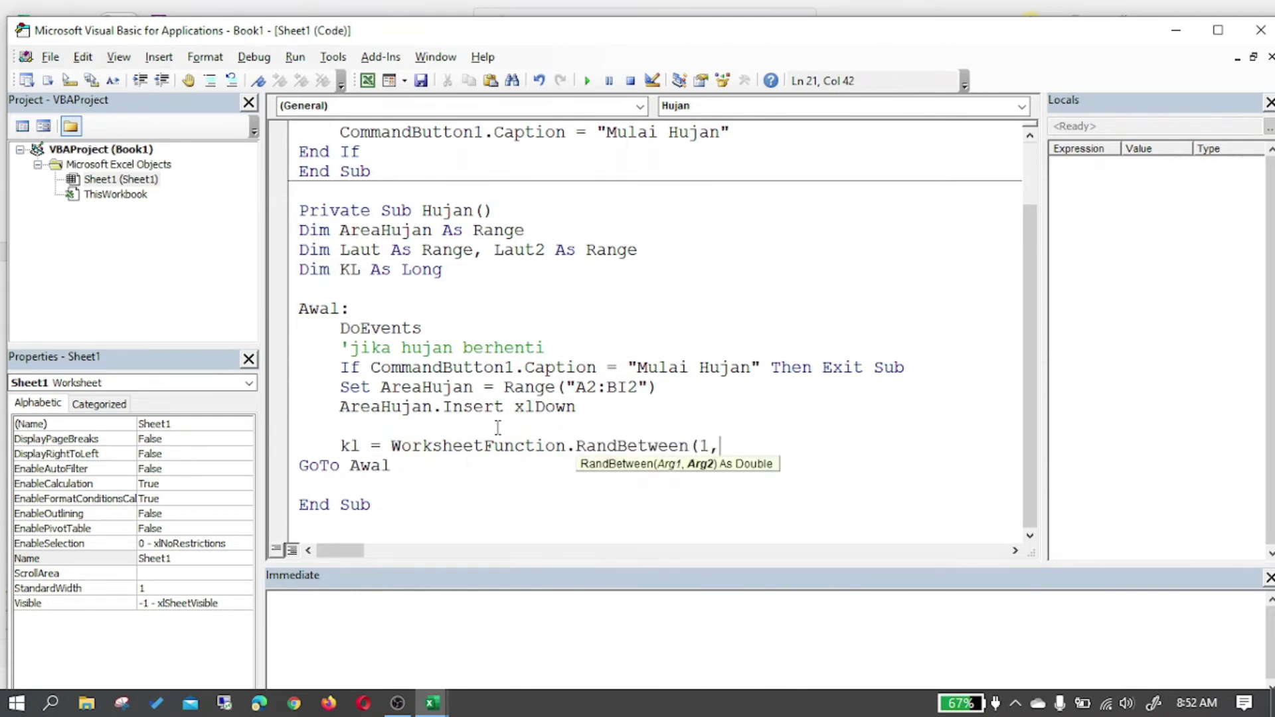
click(473, 611)
text(?Range)
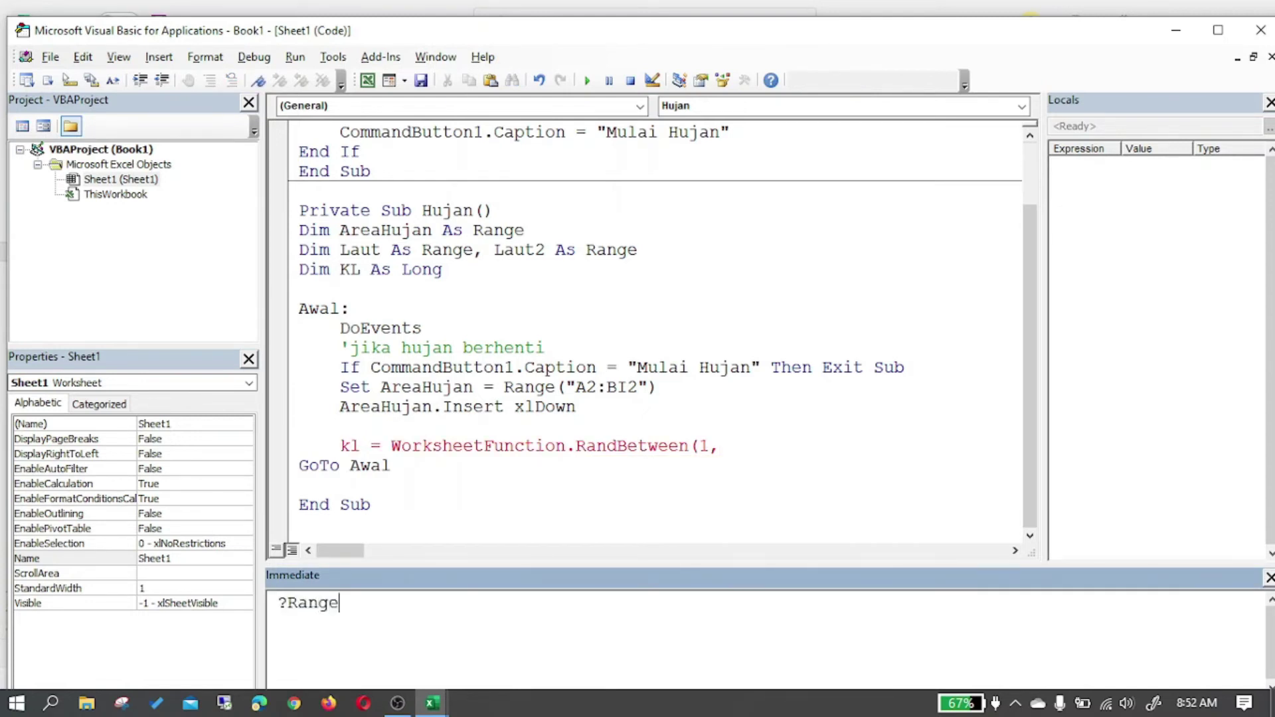
text(("Bi1")
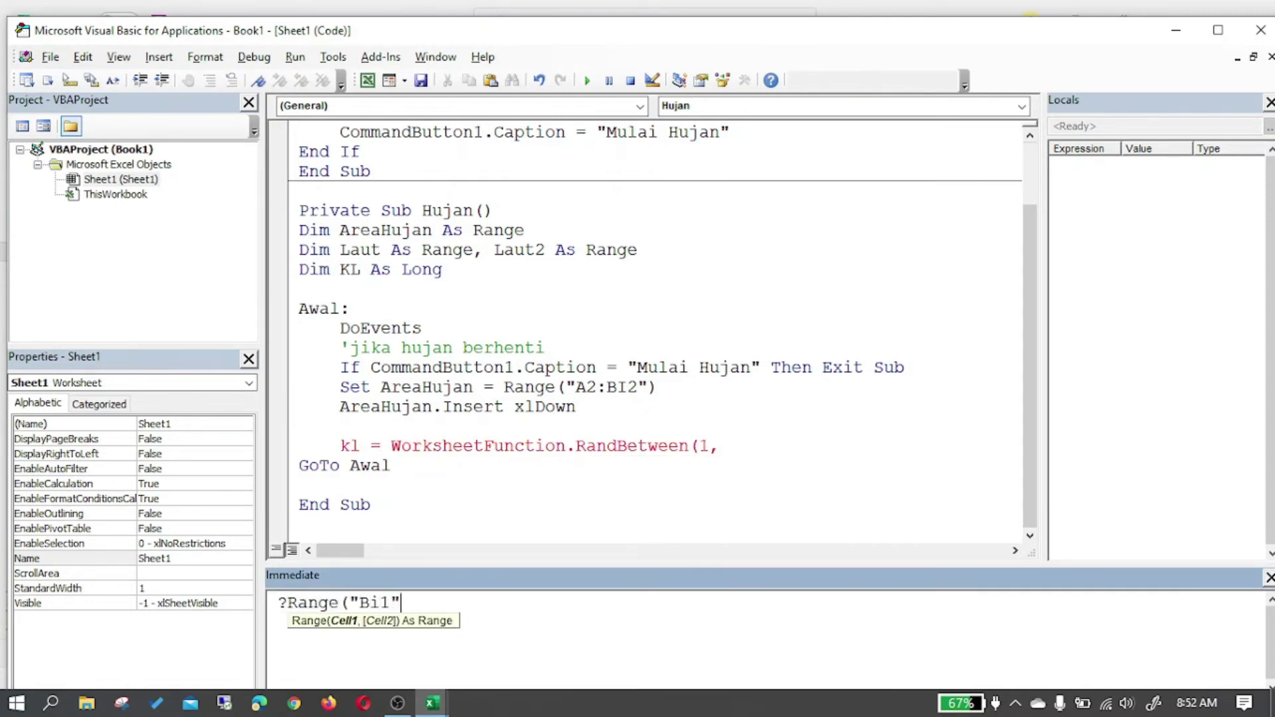
text().column)
key(Return)
- Finish the line as RandBetween(1, 61) and start a Cells(3, KL).Borders line below
click(733, 445)
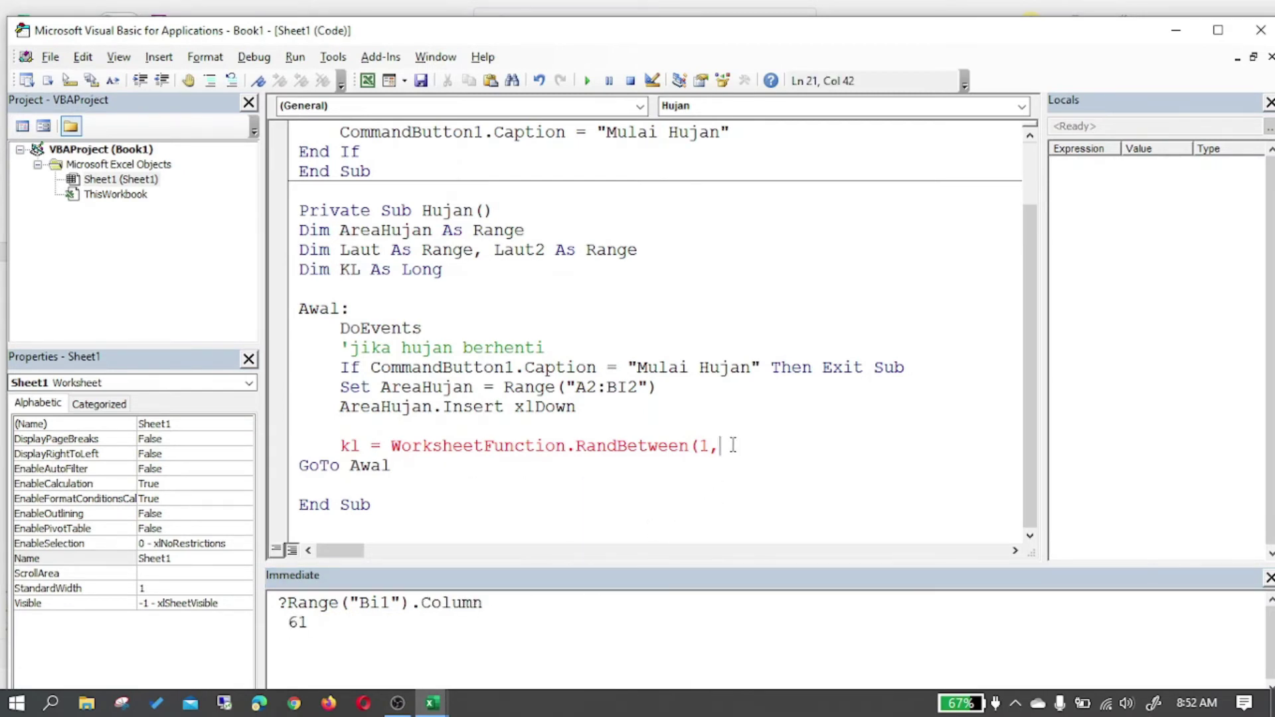
text(61))
key(Down)
key(Up)
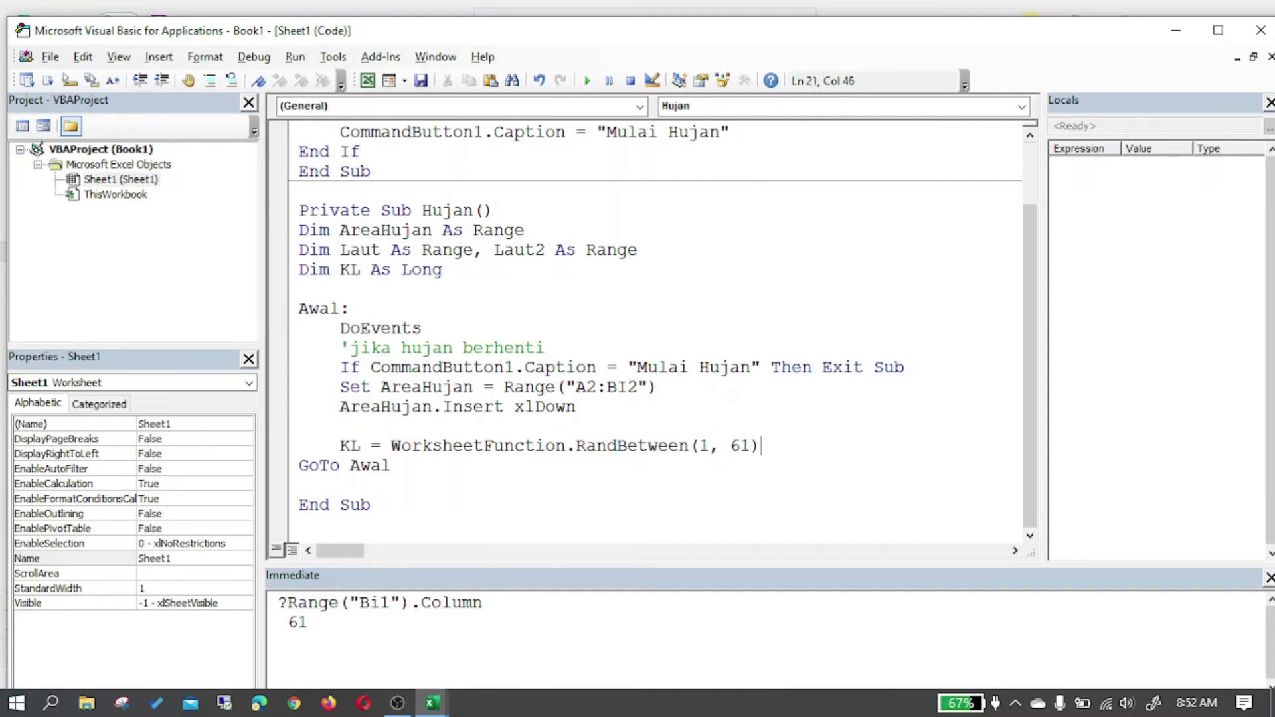
key(Return)
text(cells)
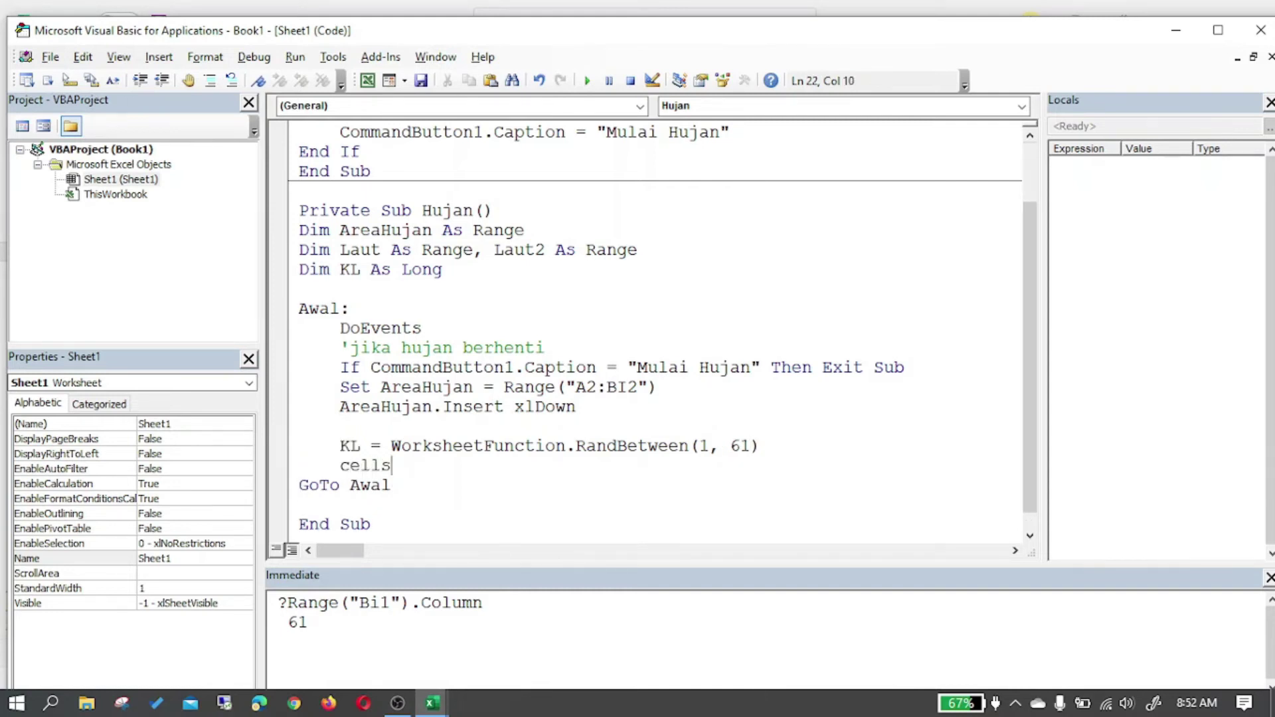
text((3,)
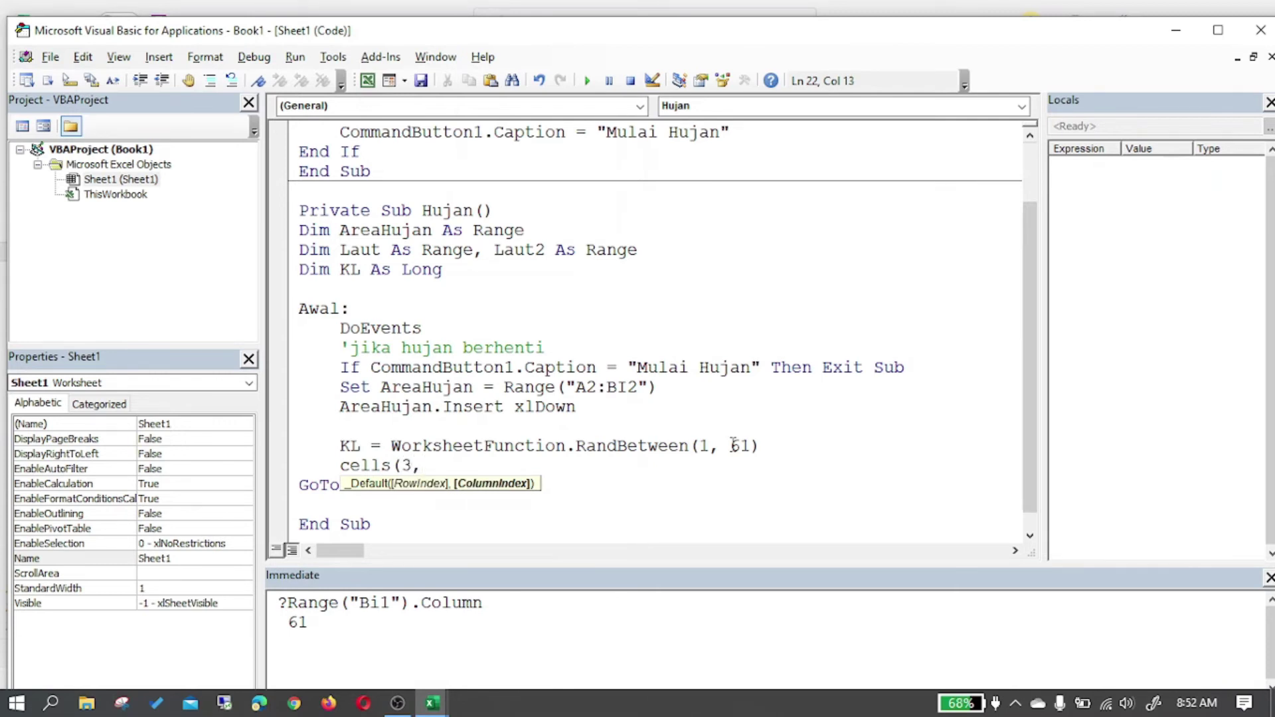
text(Kl))
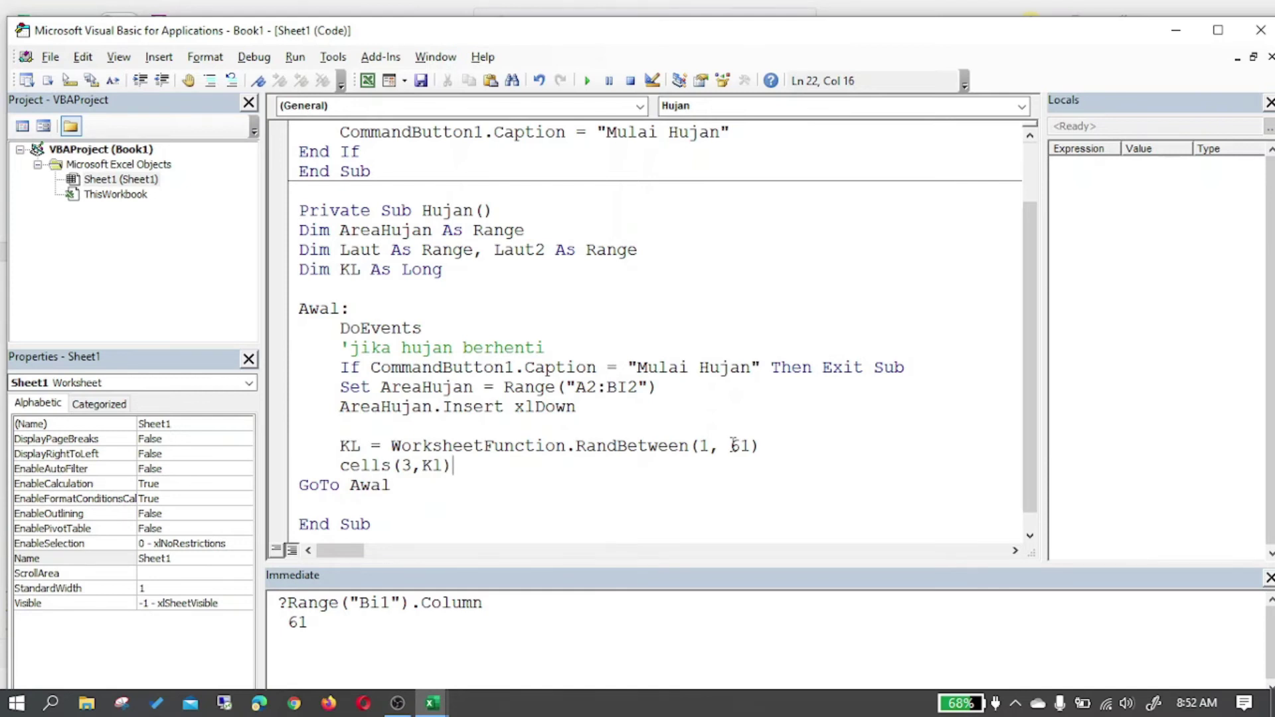
text(borders(Xlroigh)
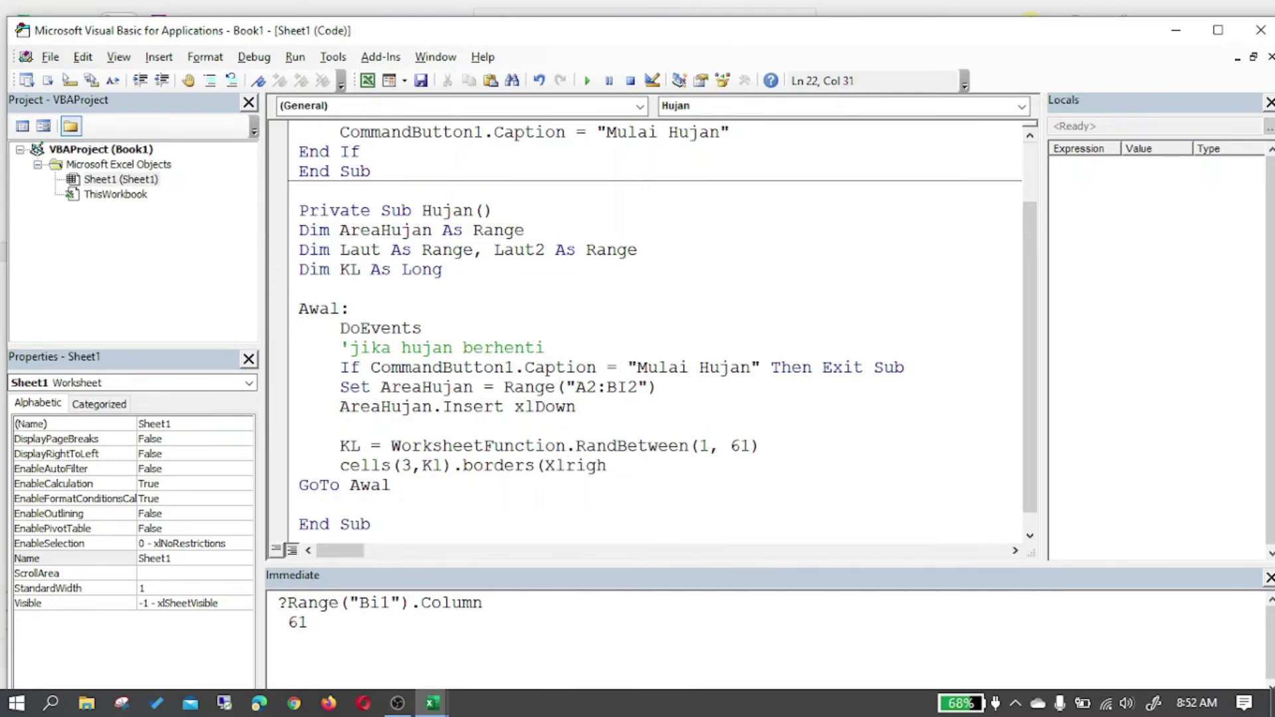
- Complete Cells(3, KL).Borders(xlRight).LineStyle = xlDouble
key(ctrl+space)
key(Tab)
text(.linestyle = xllin)
key(ctrl+space)
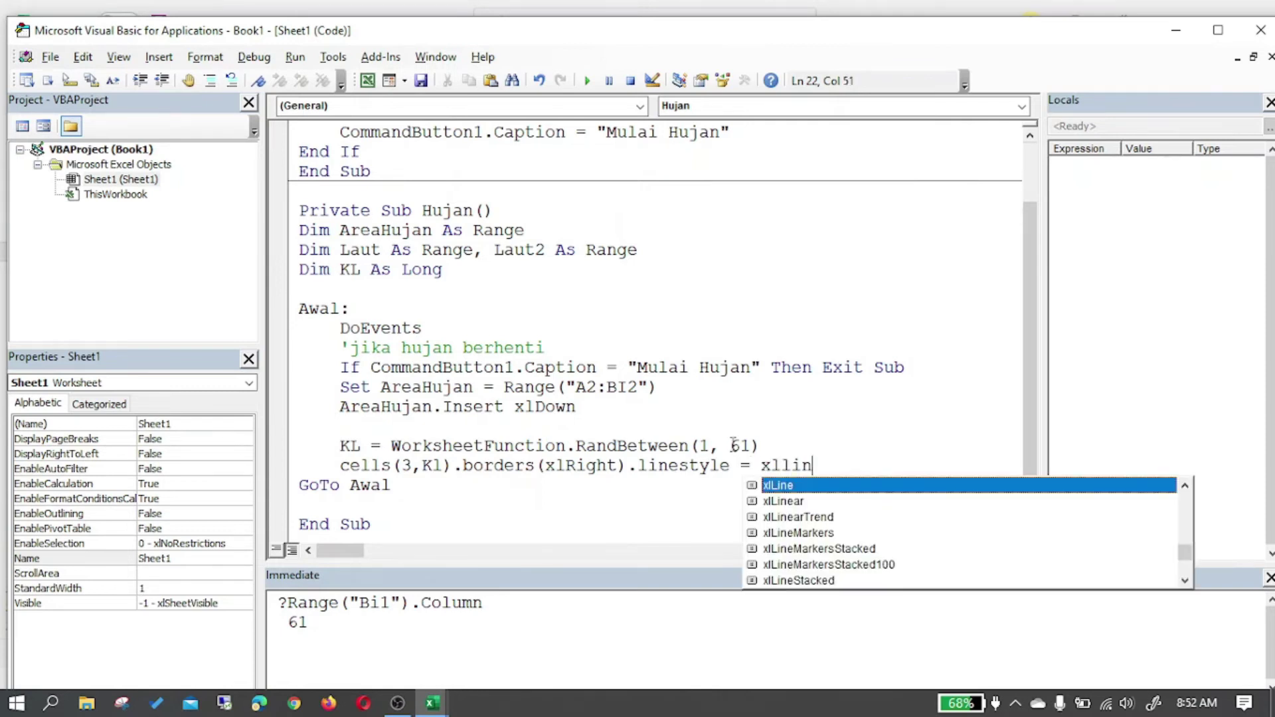
text(est)
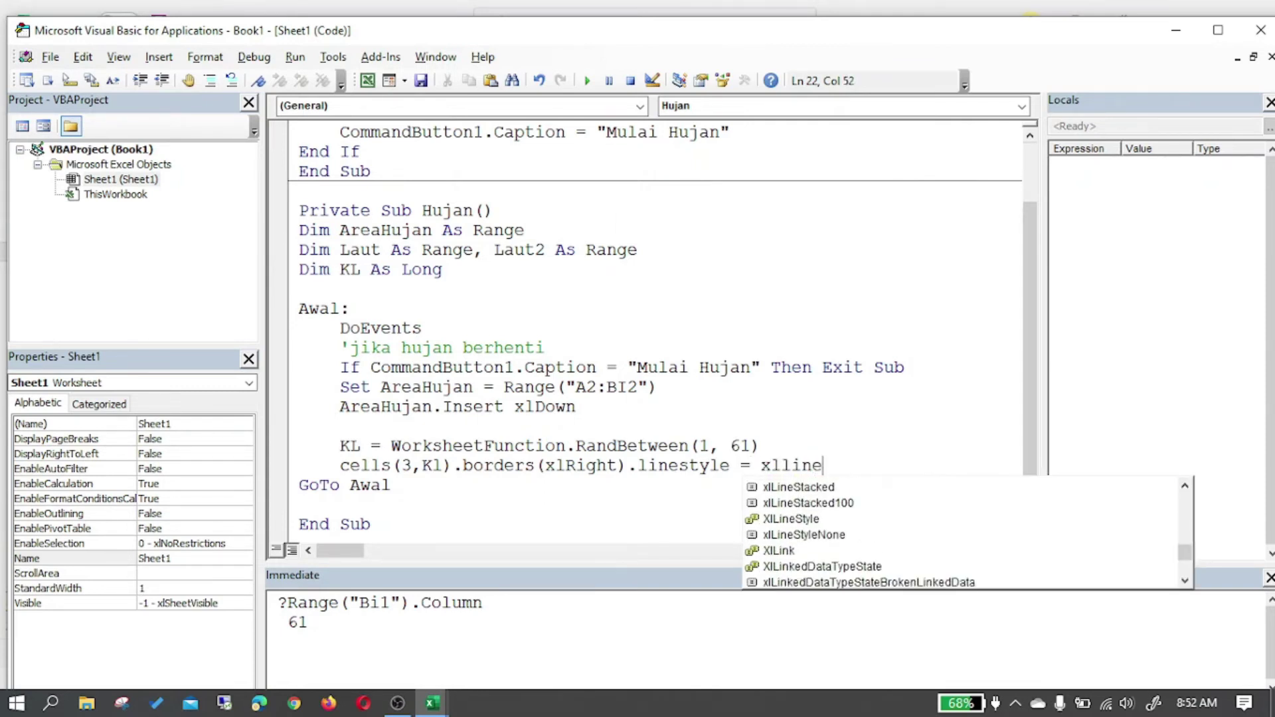
key(Tab)
text(.)
key(BackSpace)
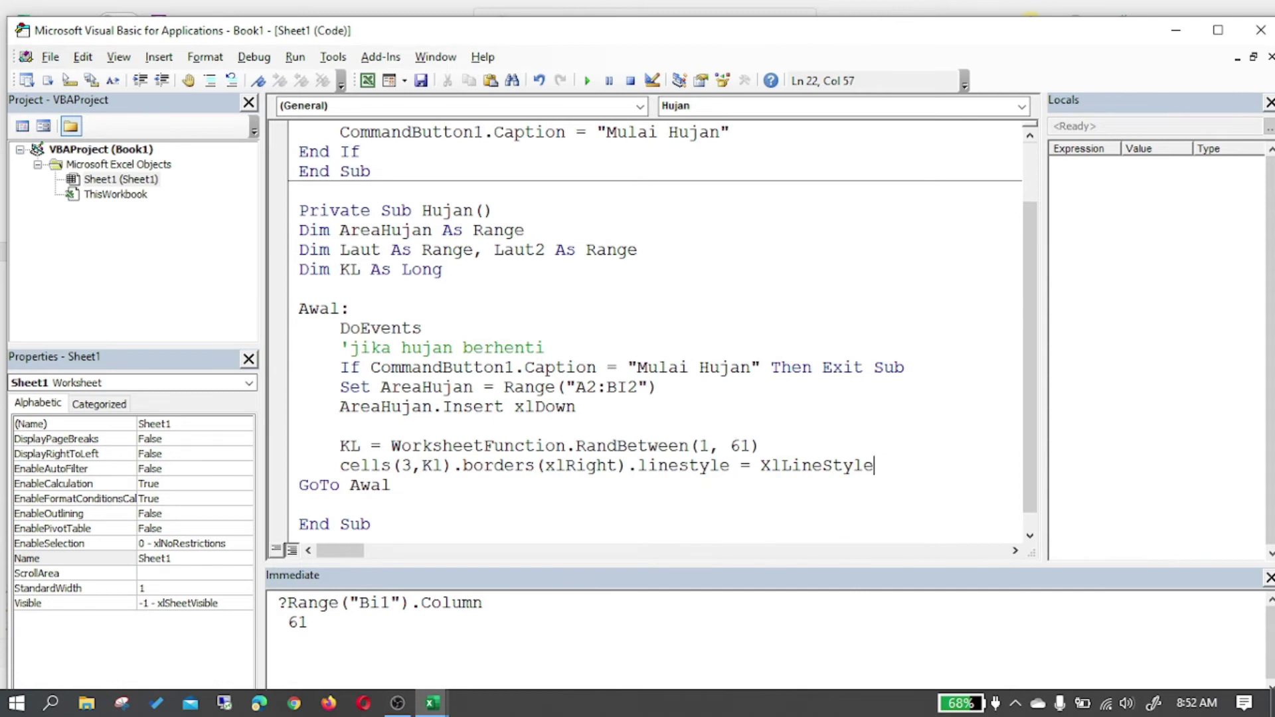
text(.)
key(Down)
key(Down)
key(Down)
key(Down)
key(Down)
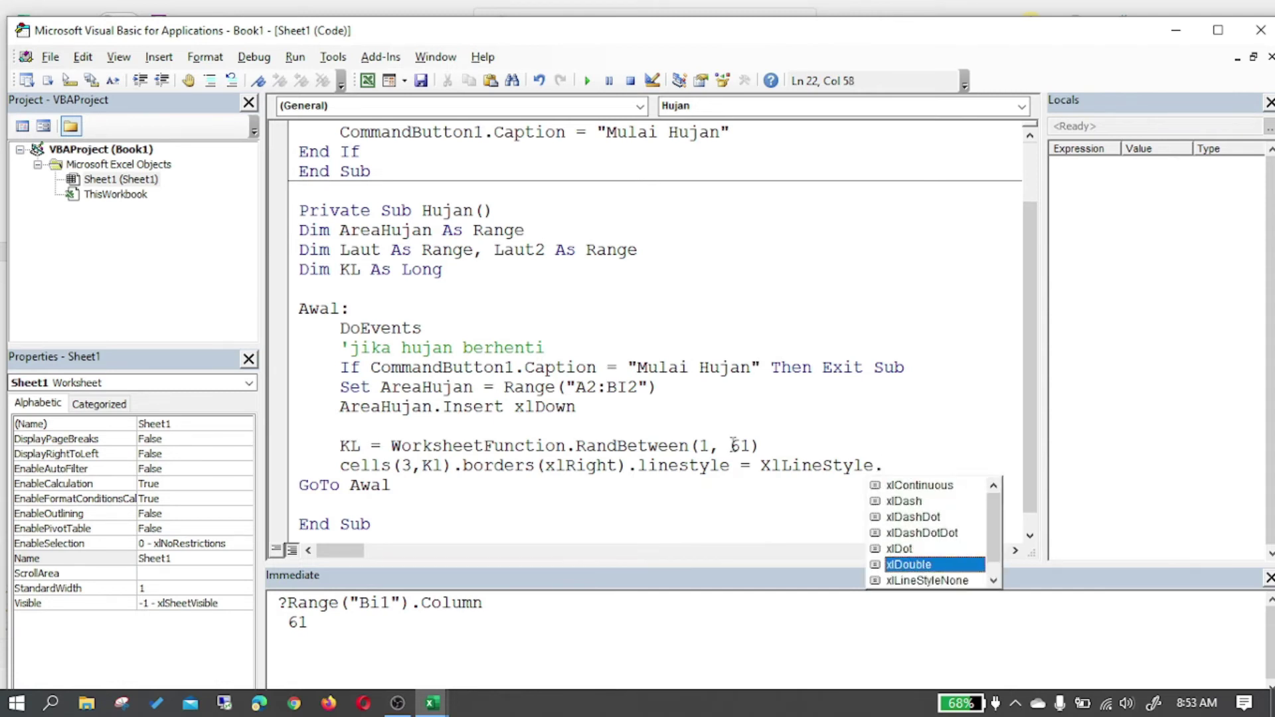
key(Tab)
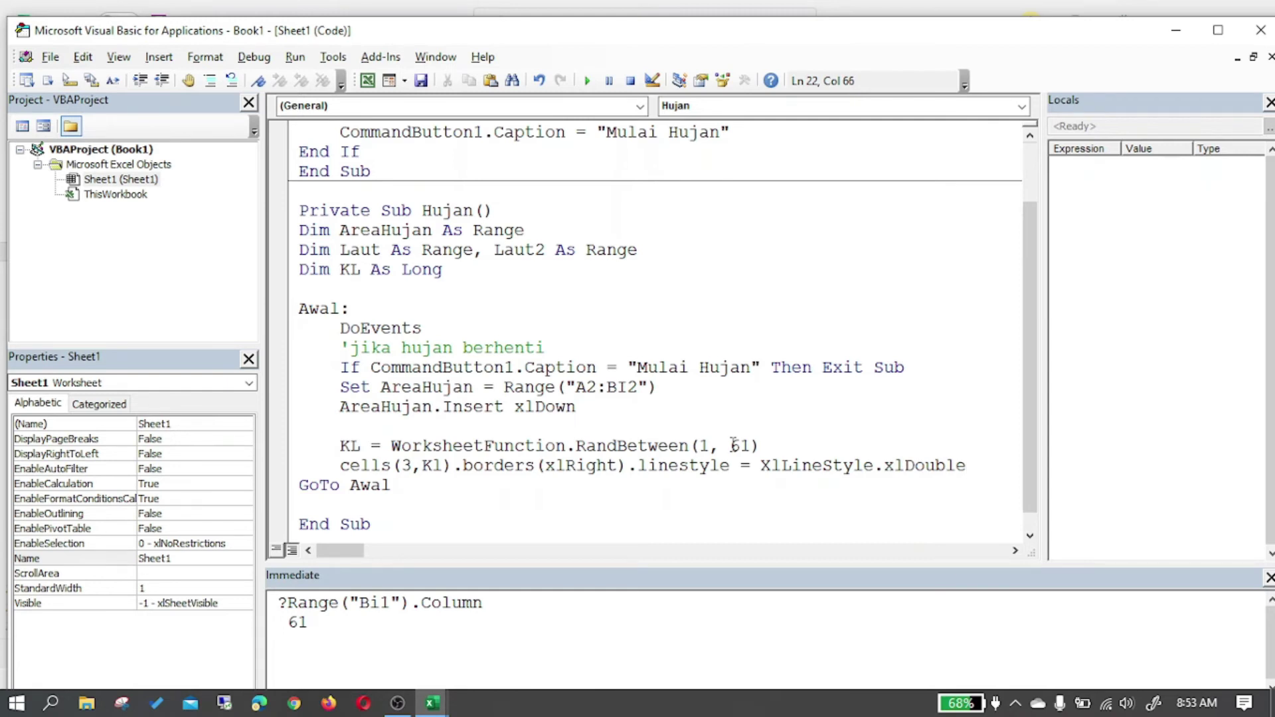
- Reselect the border's line style constant from the list, keeping xlDouble
key(Down)
key(Up)
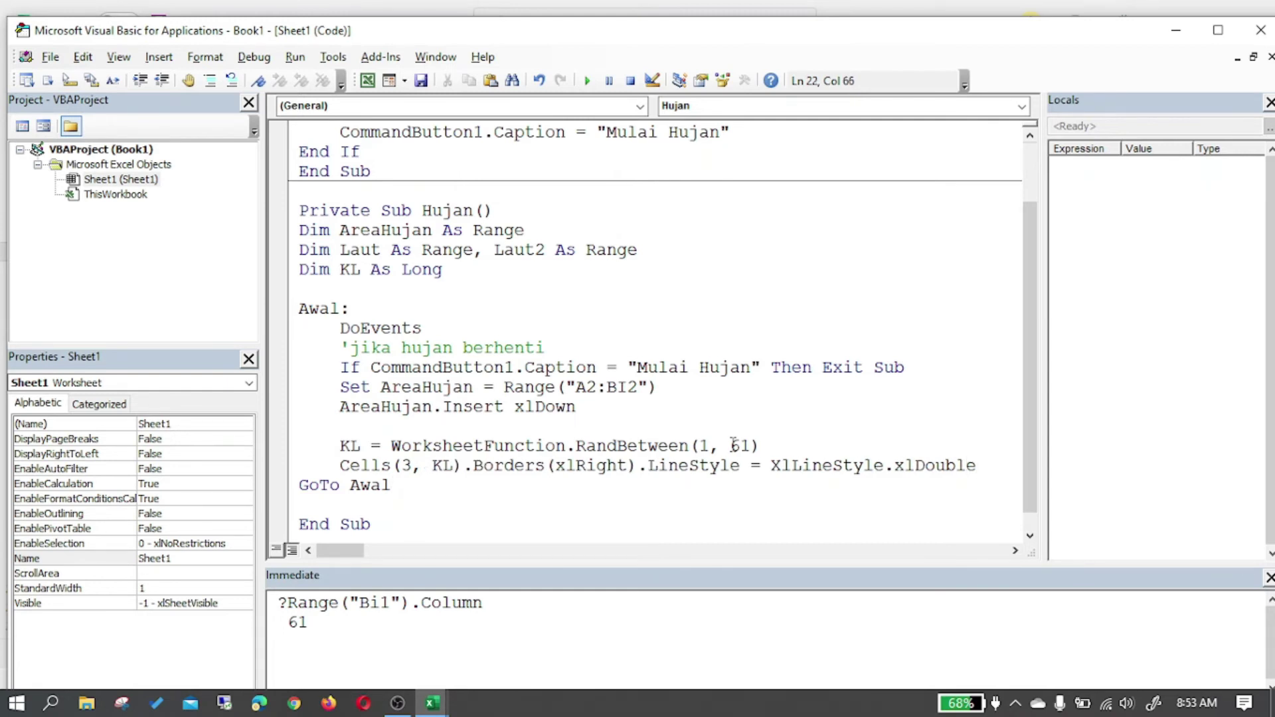
key(BackSpace)
key(BackSpace)
key(BackSpace)
key(BackSpace)
key(BackSpace)
key(BackSpace)
key(ctrl+space)
key(Down)
key(Down)
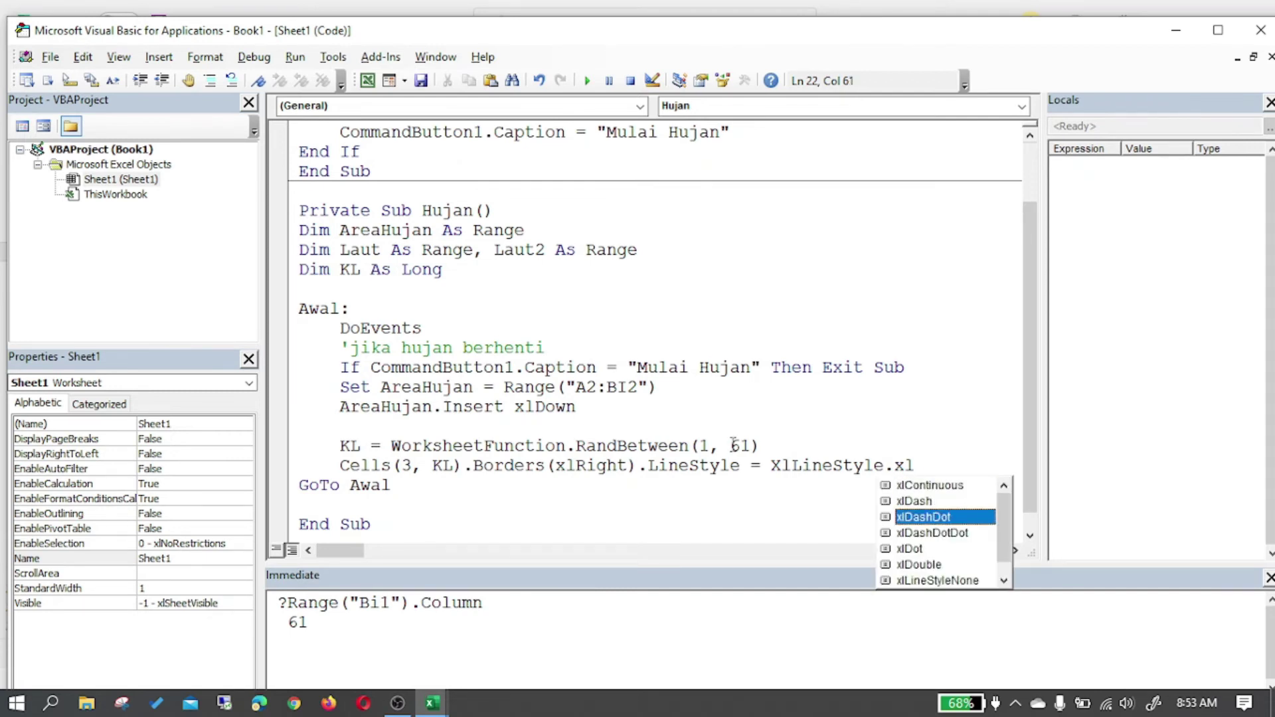
key(Down)
key(Down)
key(Down)
key(Tab)
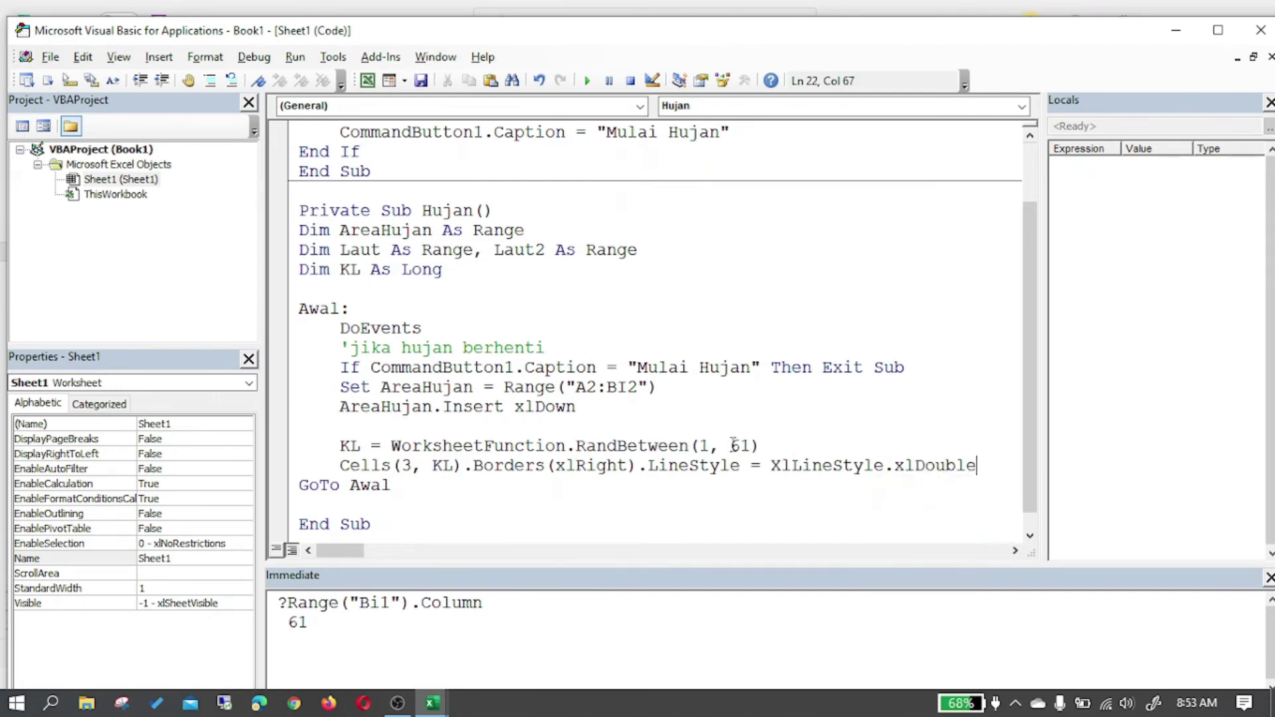
- Wrap the border in a With Cells(3, KL).Borders(xlRight) block with indented .LineStyle and a .Color line
key(Return)
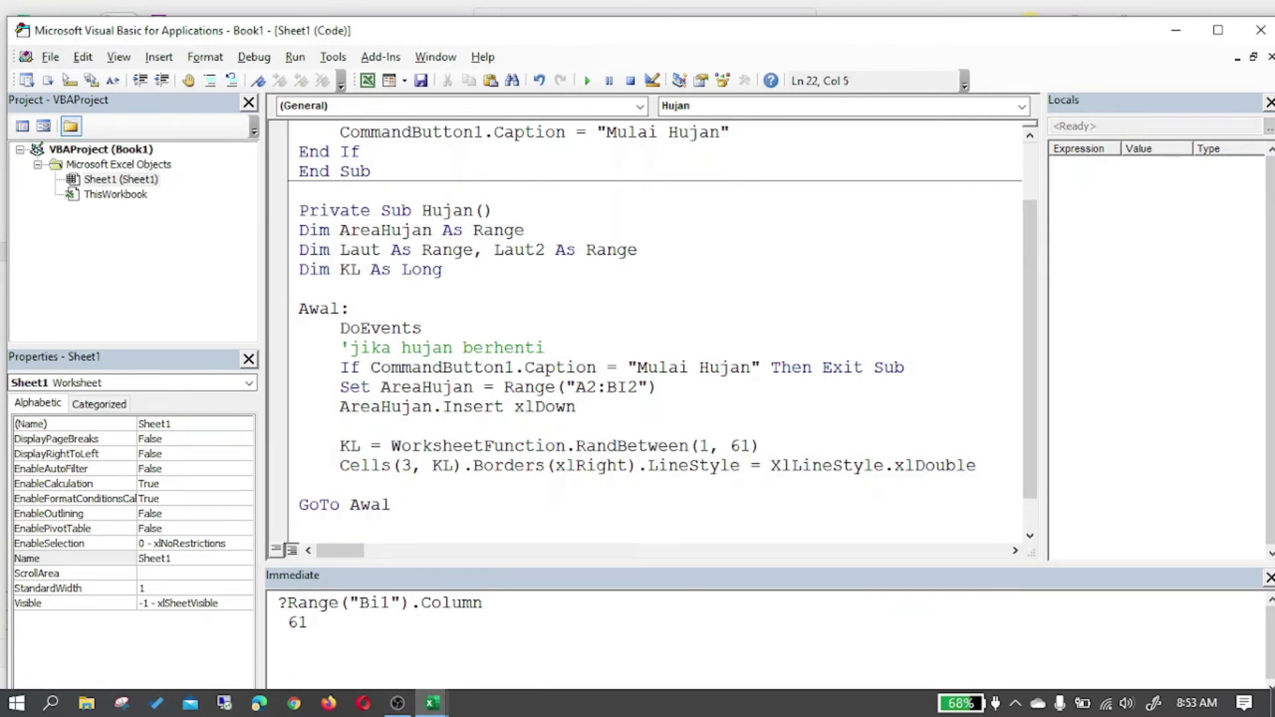
key(Return)
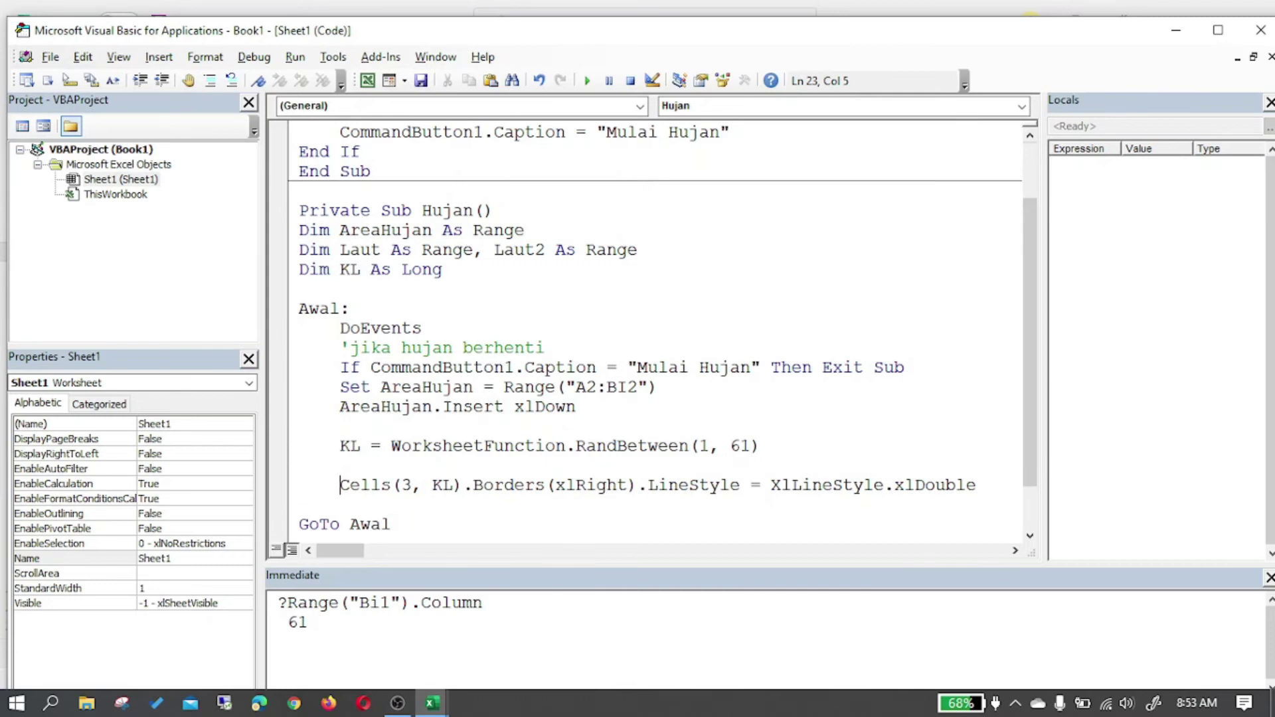
text(with)
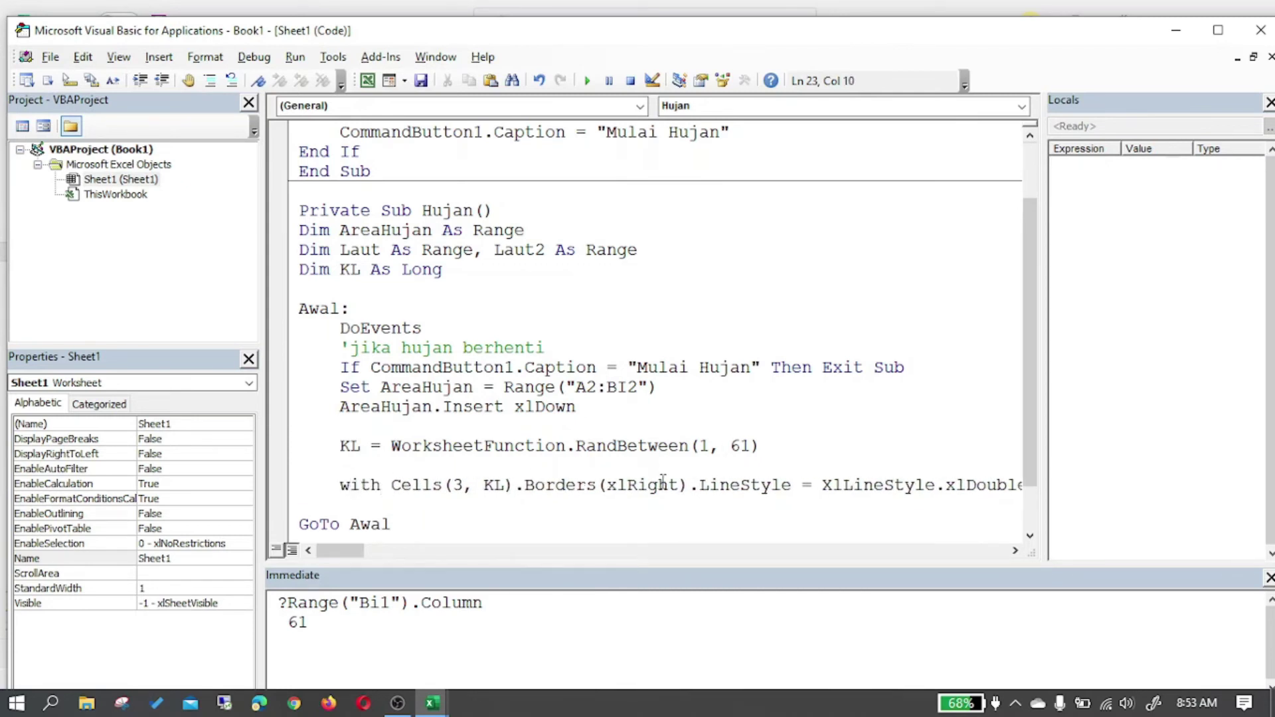
click(691, 485)
key(Return)
key(Tab)
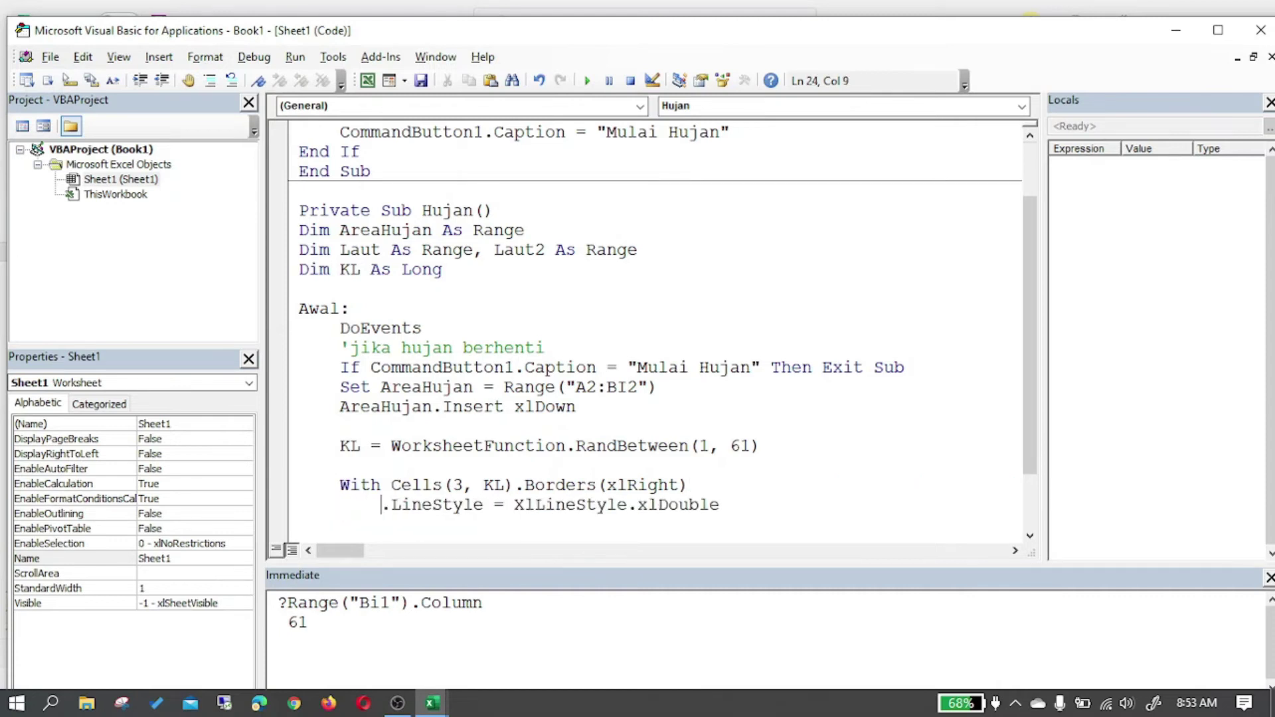
key(Down)
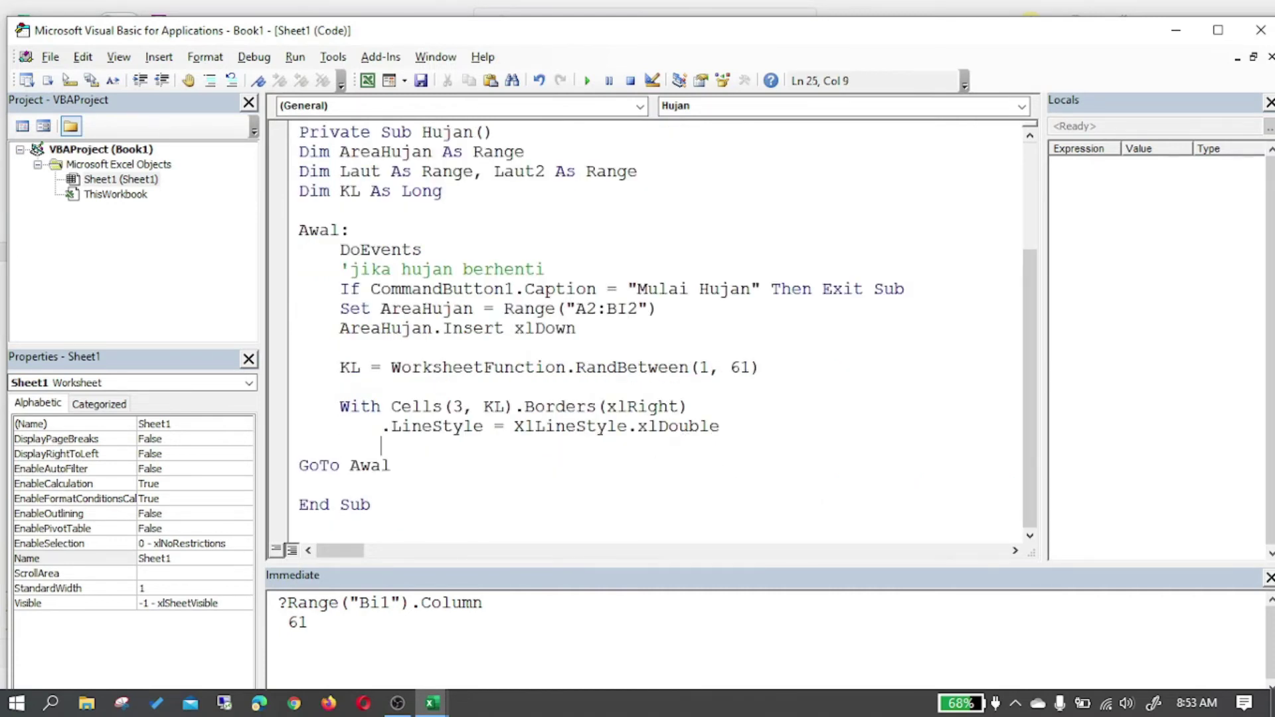
text(.color)
- View the blue water rows on the sheet, then change the Immediate query to Range("i19").Interior
click(1176, 30)
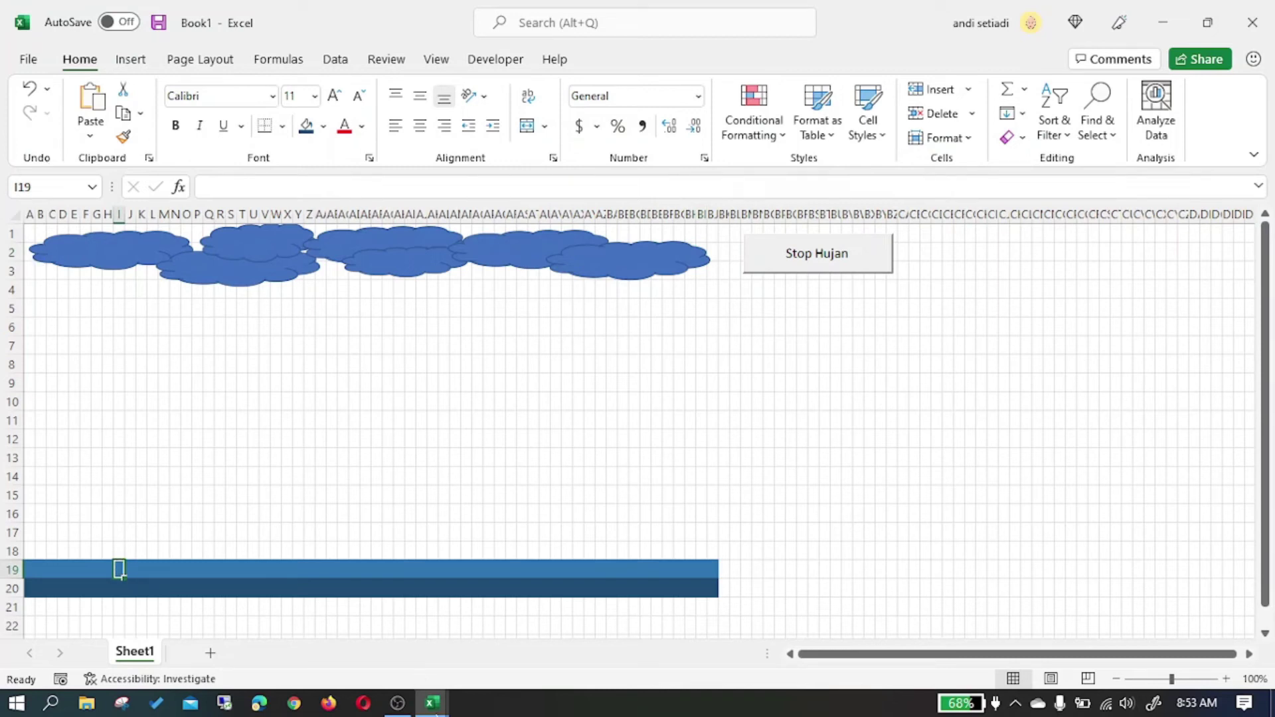
mouse_move(431, 704)
click(495, 654)
drag(360, 603, 482, 602)
text(i19").int)
- Evaluate ?Range("i19").Interior.Color and set the border .Color = 11892015
key(ctrl+space)
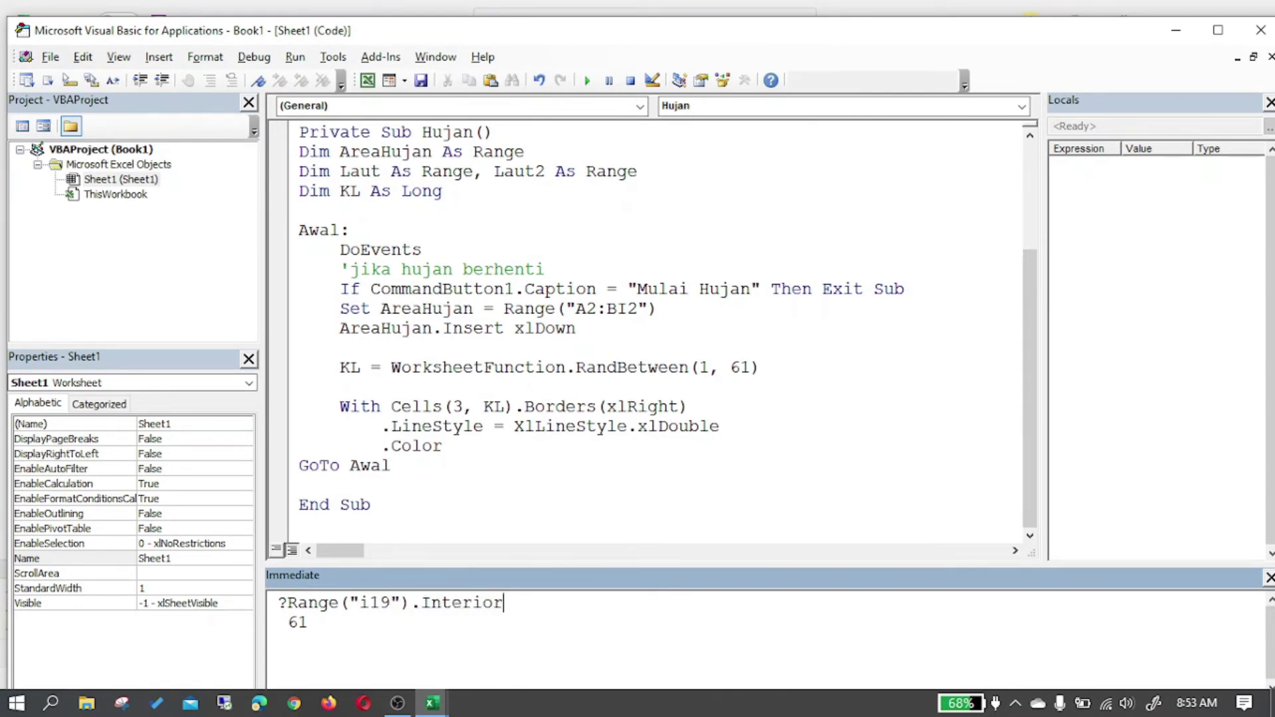
text(.c)
key(Tab)
key(Return)
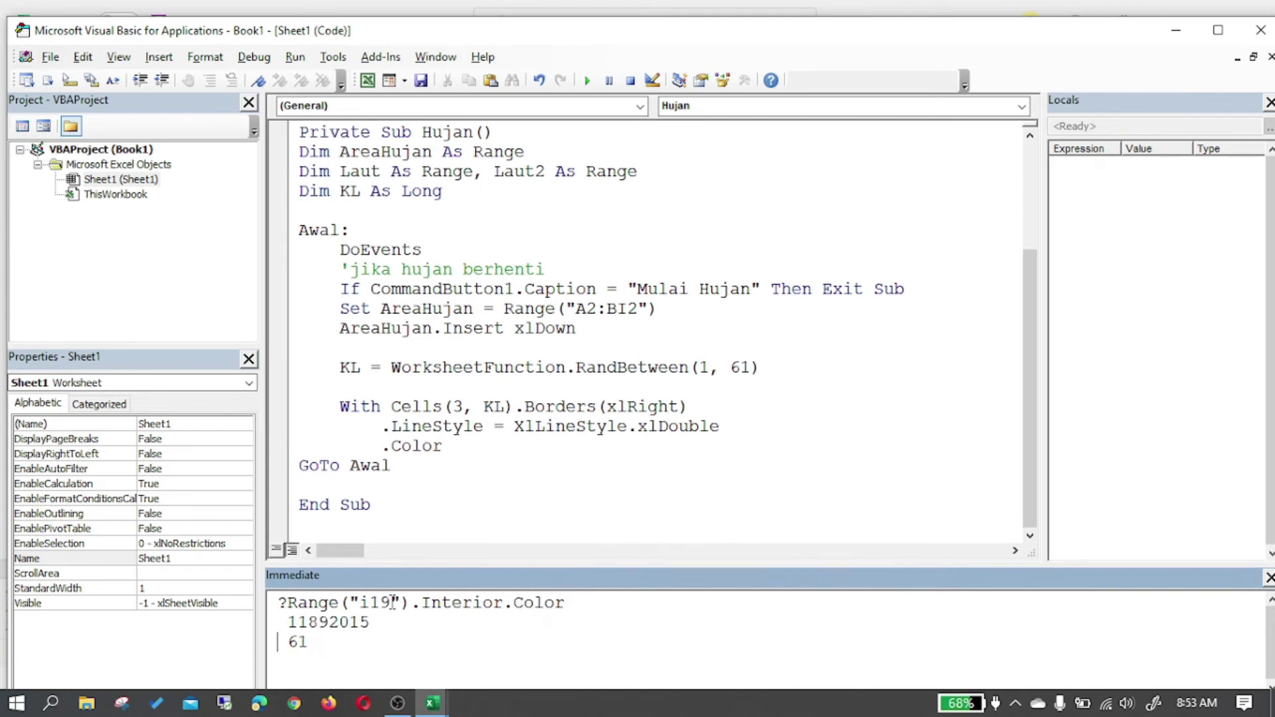
double_click(319, 623)
key(ctrl+c)
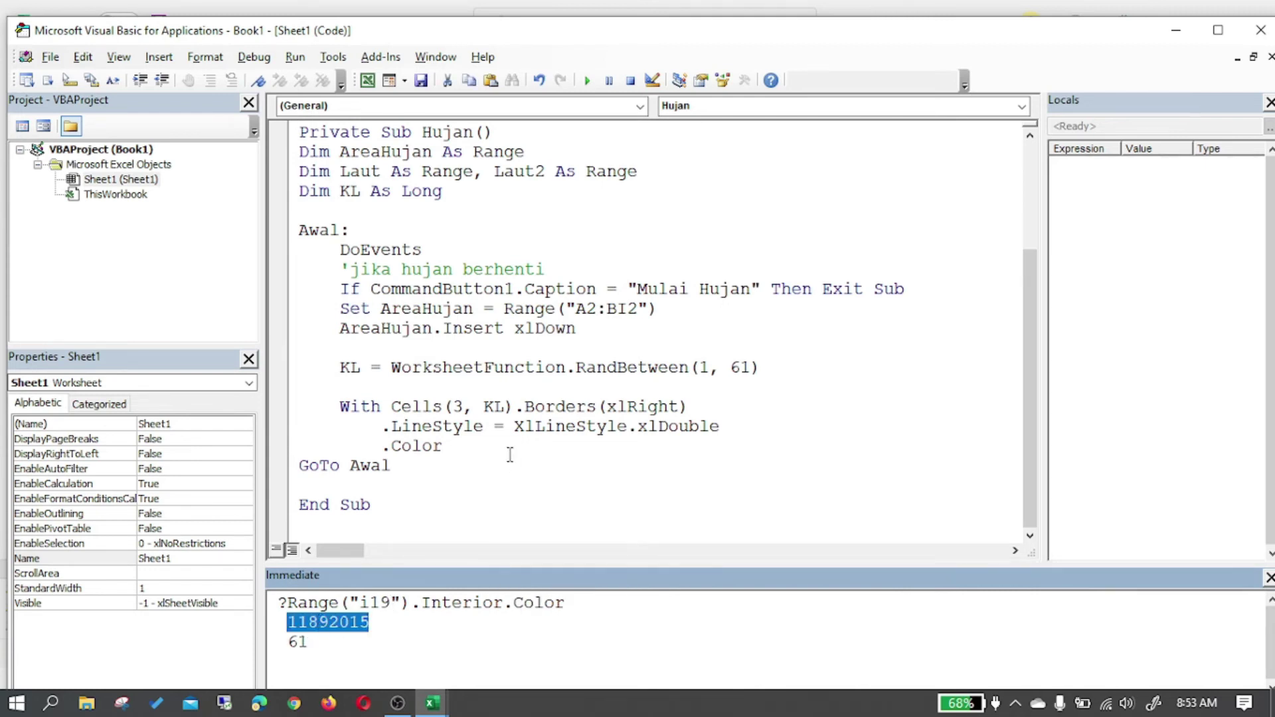
click(510, 446)
text(=)
key(ctrl+v)
- Close the With block with End With and add blank lines after it
click(392, 466)
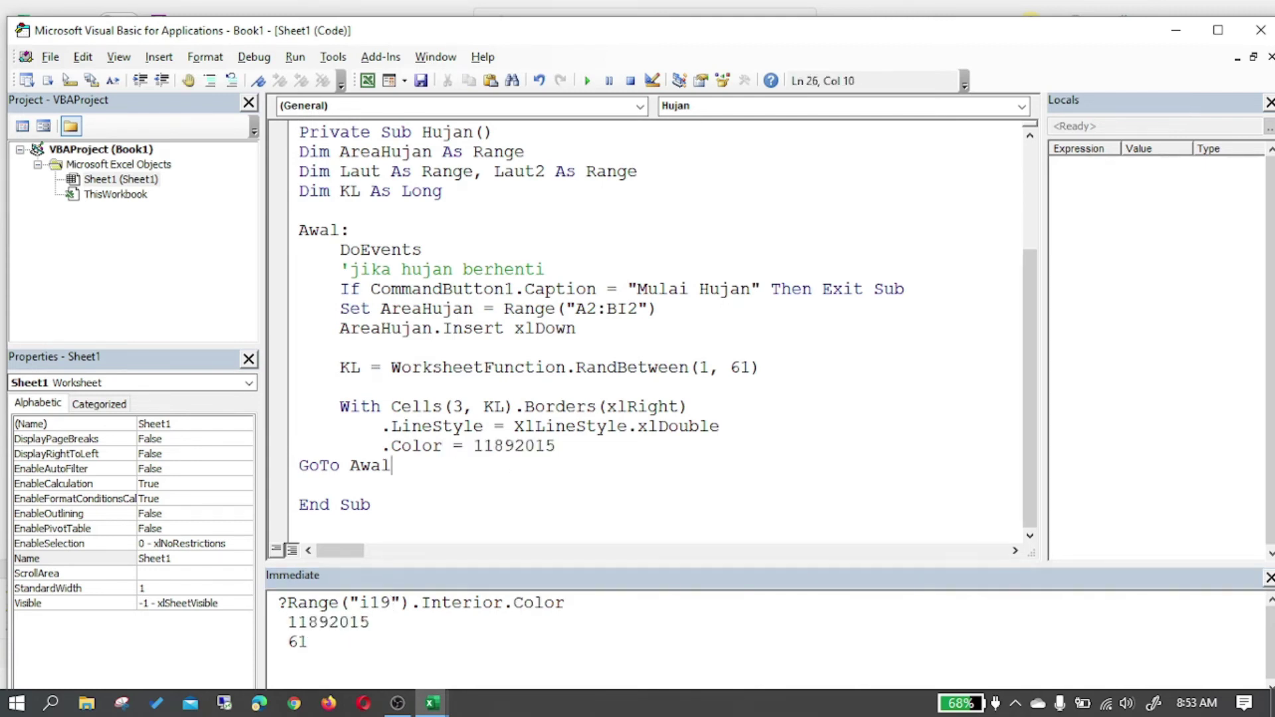
key(Return)
text(end with)
key(Return)
scroll(658, 325, down, 1)
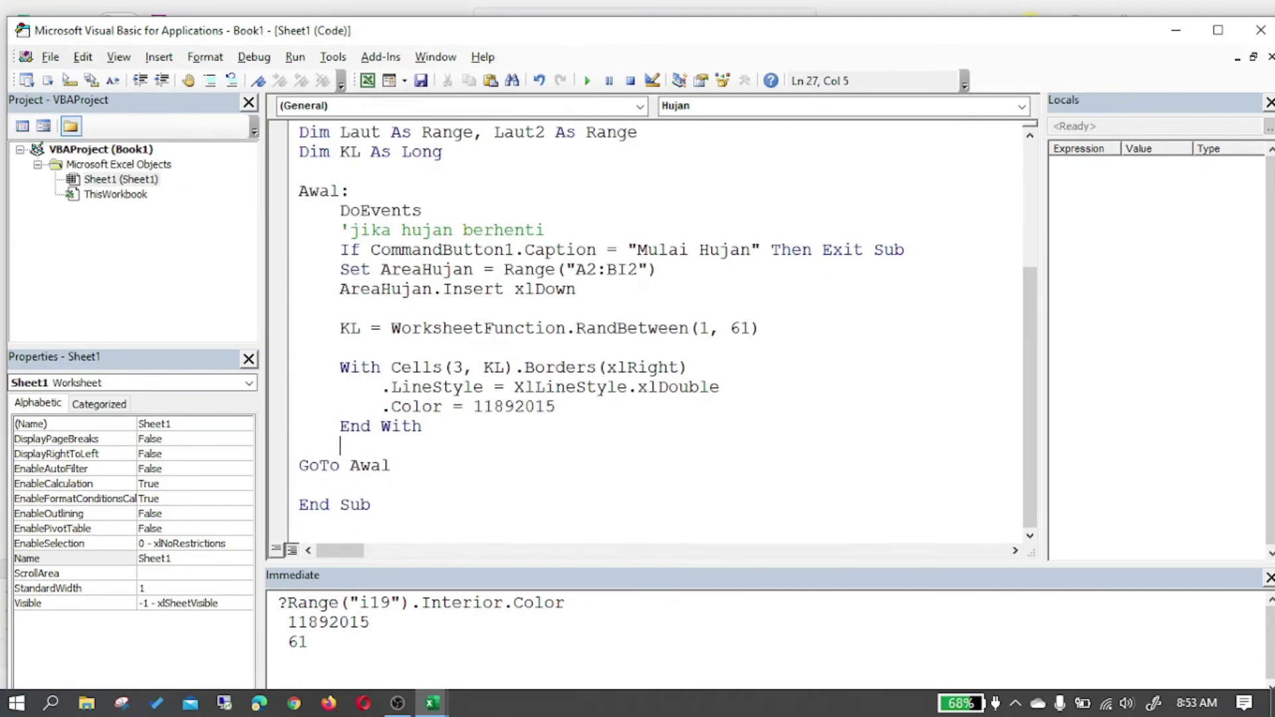
key(Return)
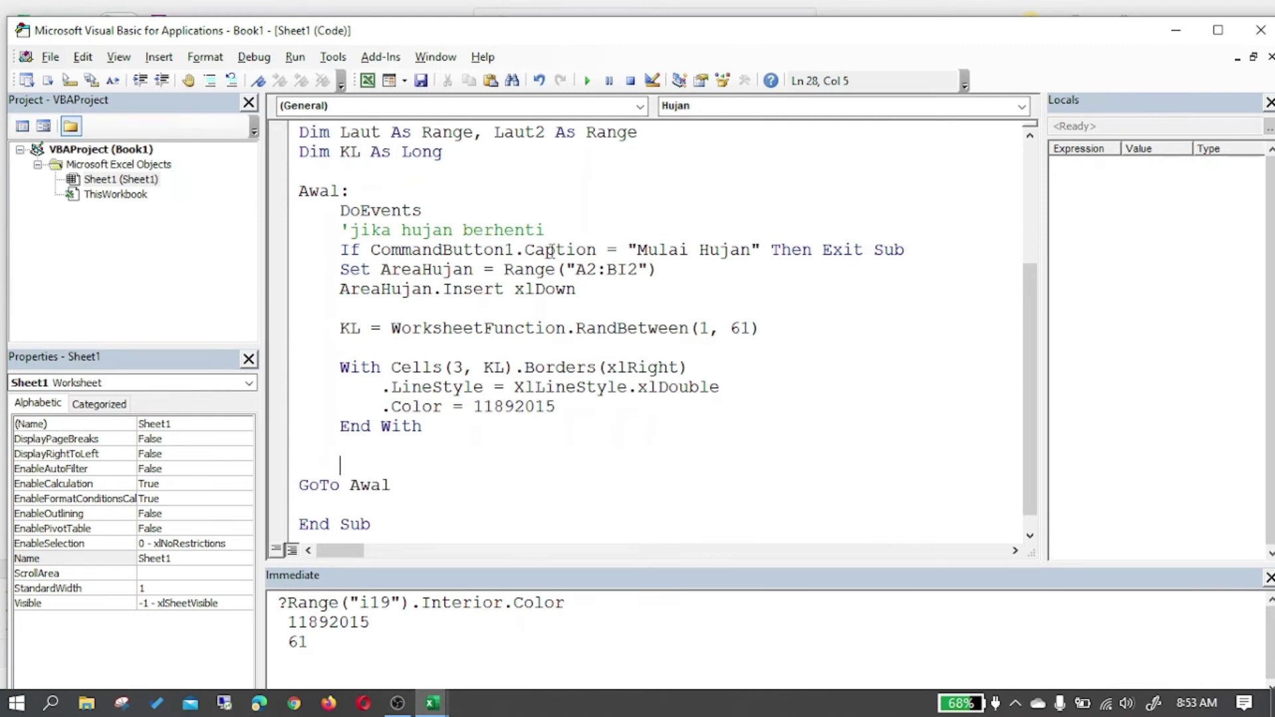
- Begin a new line Set laur = Range(" in the loop
text(set)
scroll(426, 345, up, 2)
scroll(417, 293, down, 2)
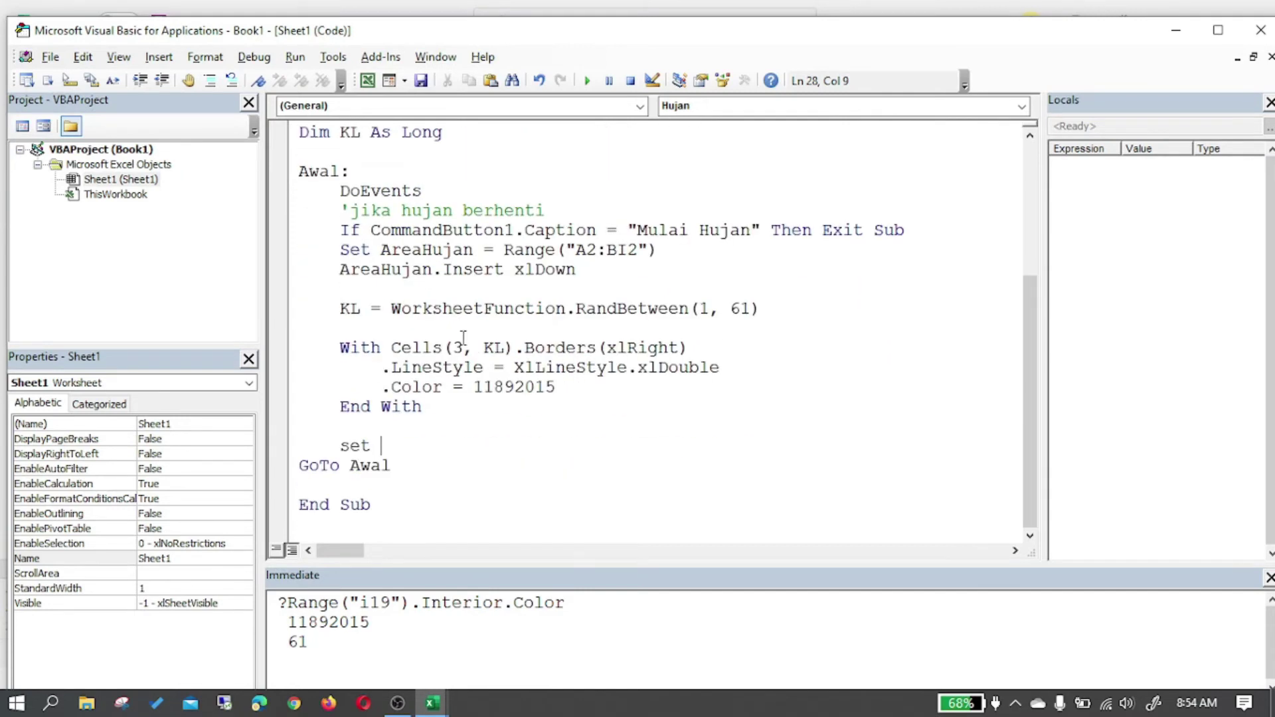
text(Hujan)
key(BackSpace)
key(BackSpace)
key(BackSpace)
text(laur )
text( range("C)
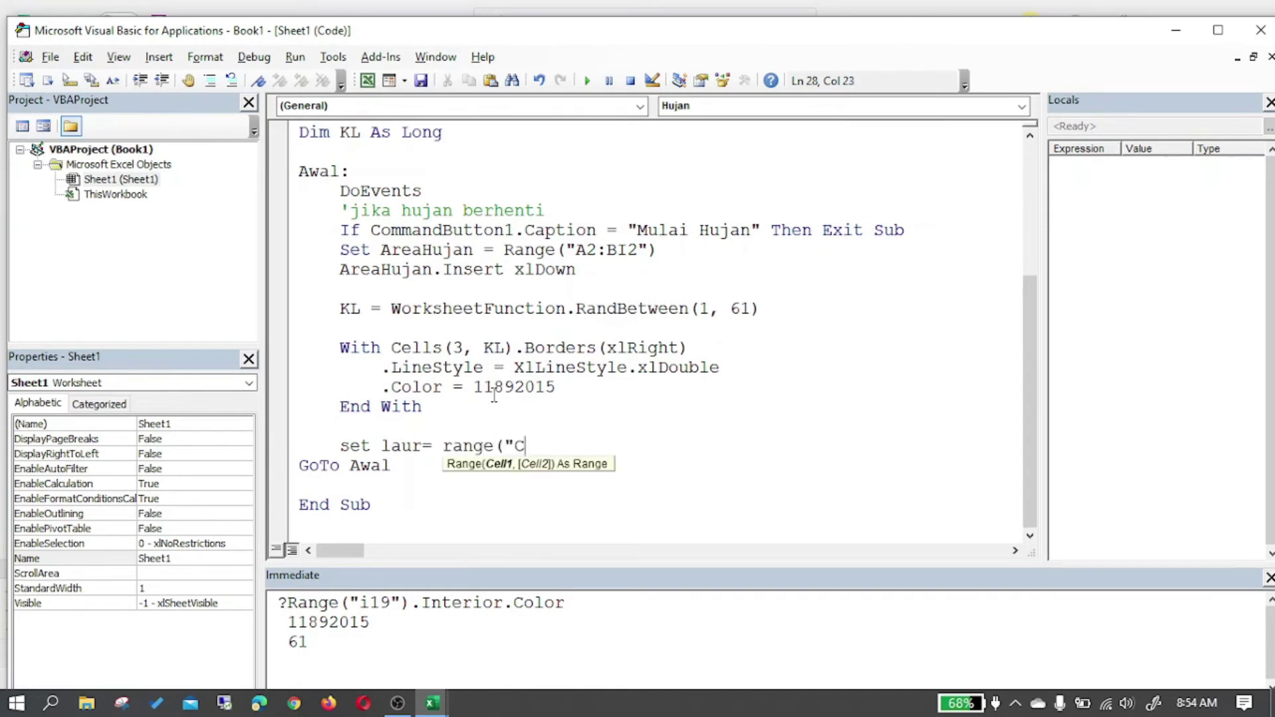
- Complete the range address as Range("A19:BI19")
key(BackSpace)
text(A9)
key(BackSpace)
text(19:C)
key(BackSpace)
text(BI19")
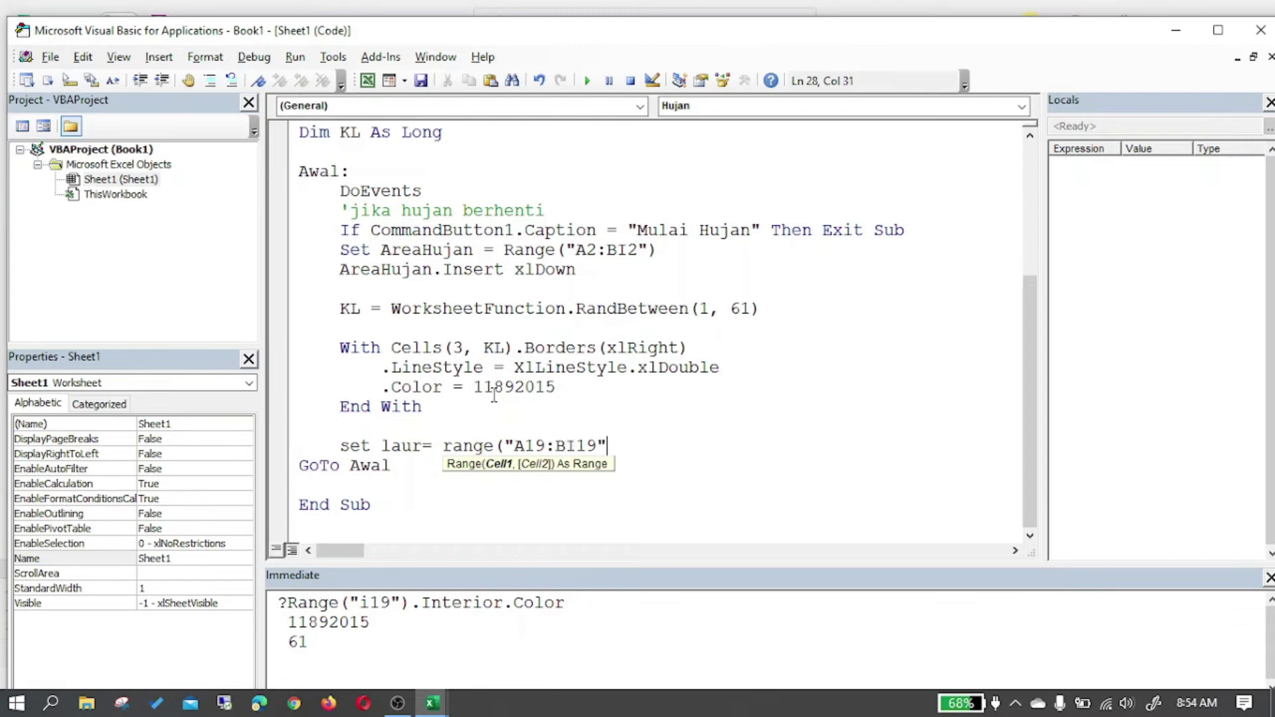
text().)
key(BackSpace)
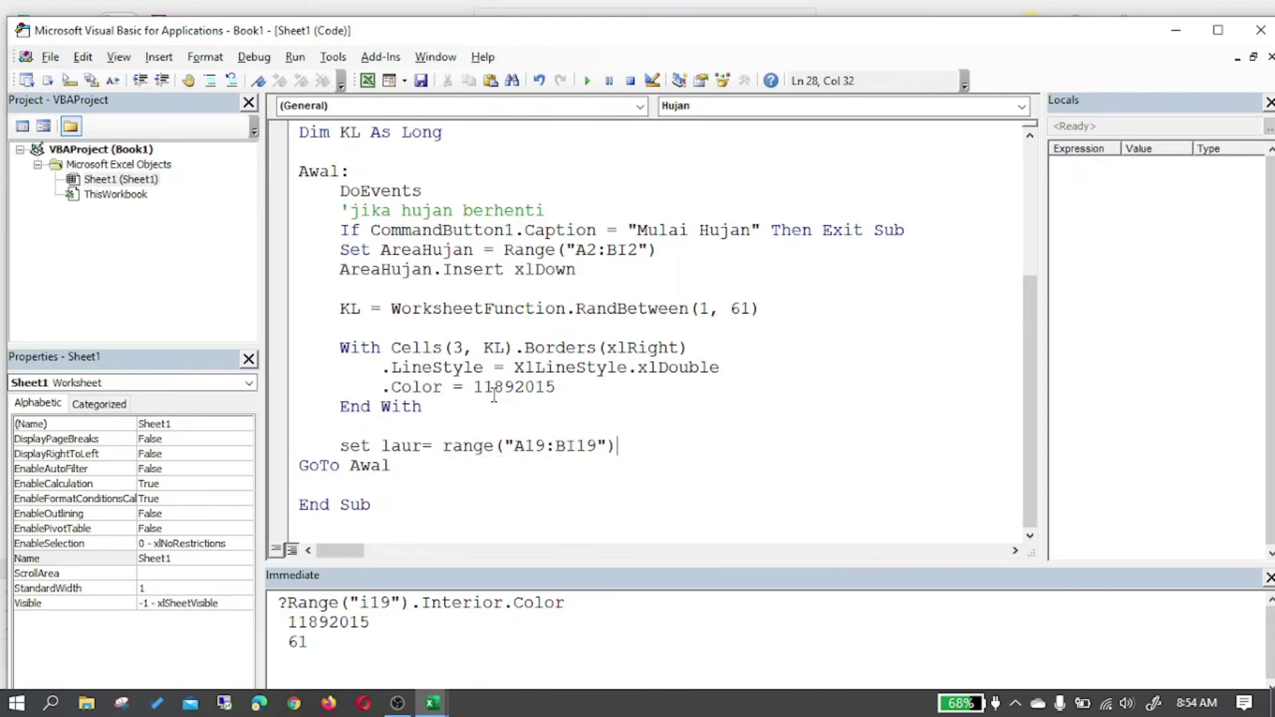
key(Return)
- Rename laur to Laut and add Set Laut2 = Range("A20:BI20") below
drag(411, 446, 423, 446)
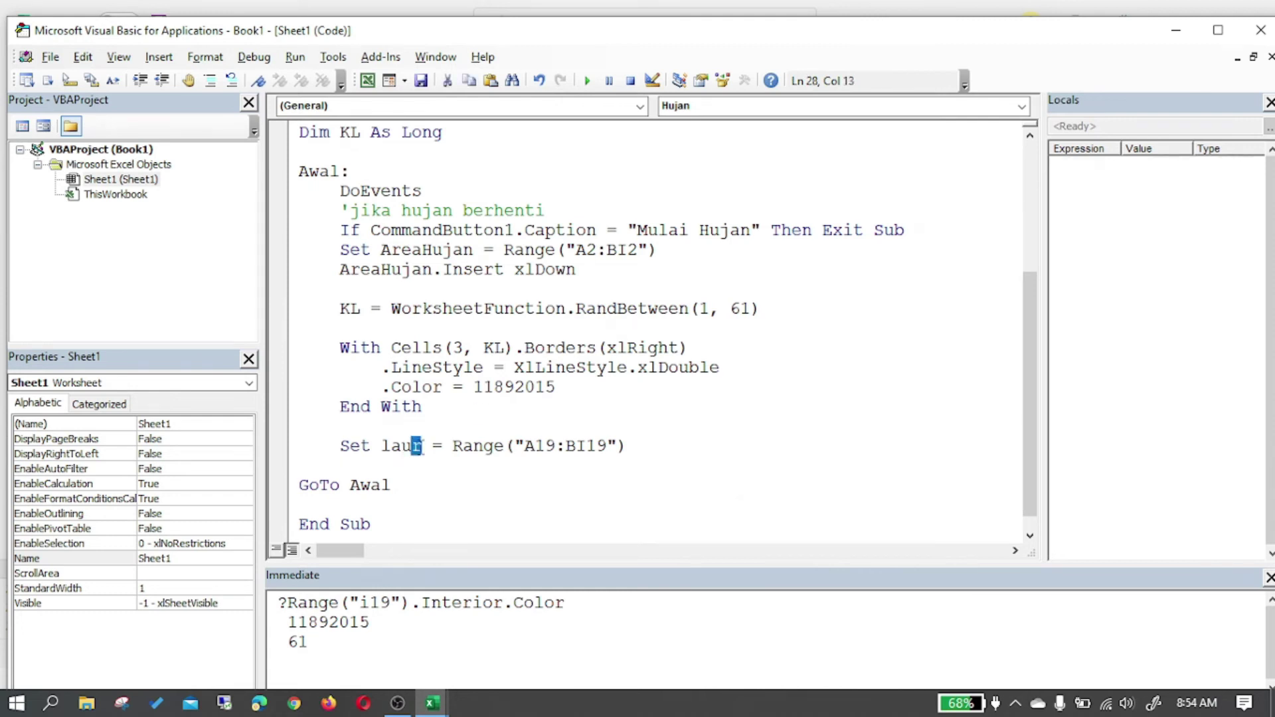
text(t)
click(447, 465)
text(Set Laut2 = Range("A20:BI20"))
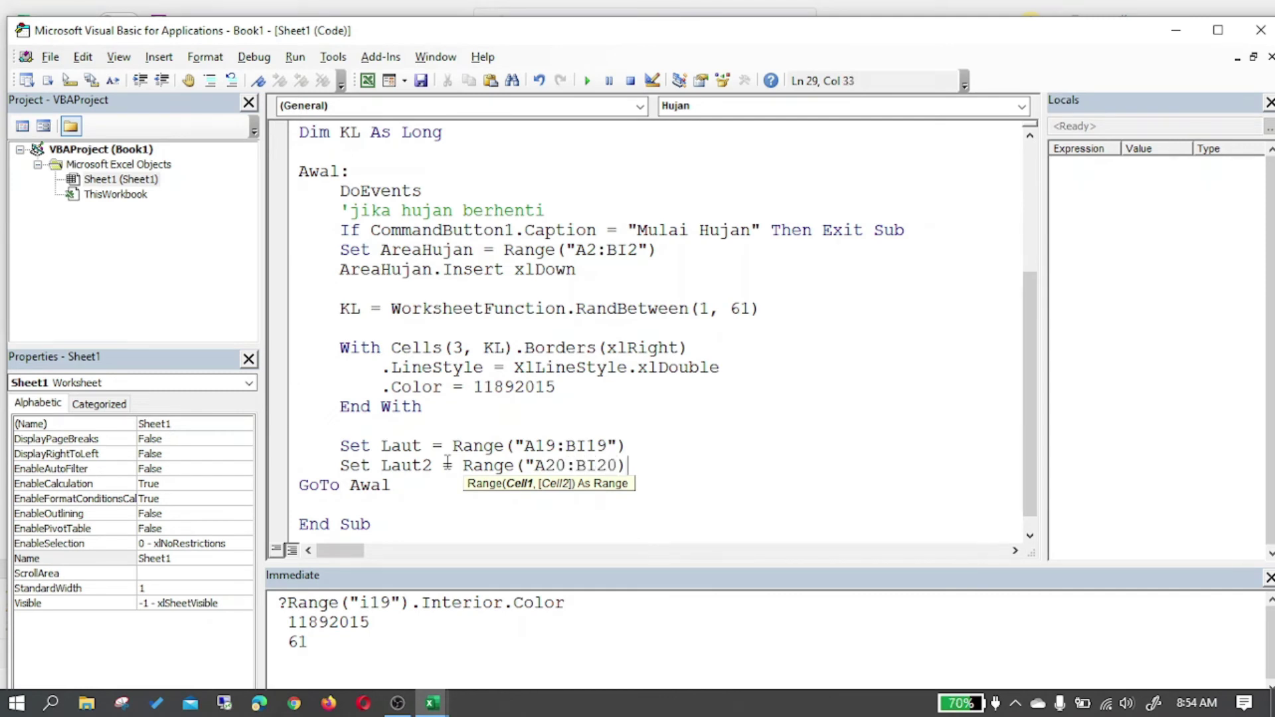
key(Return)
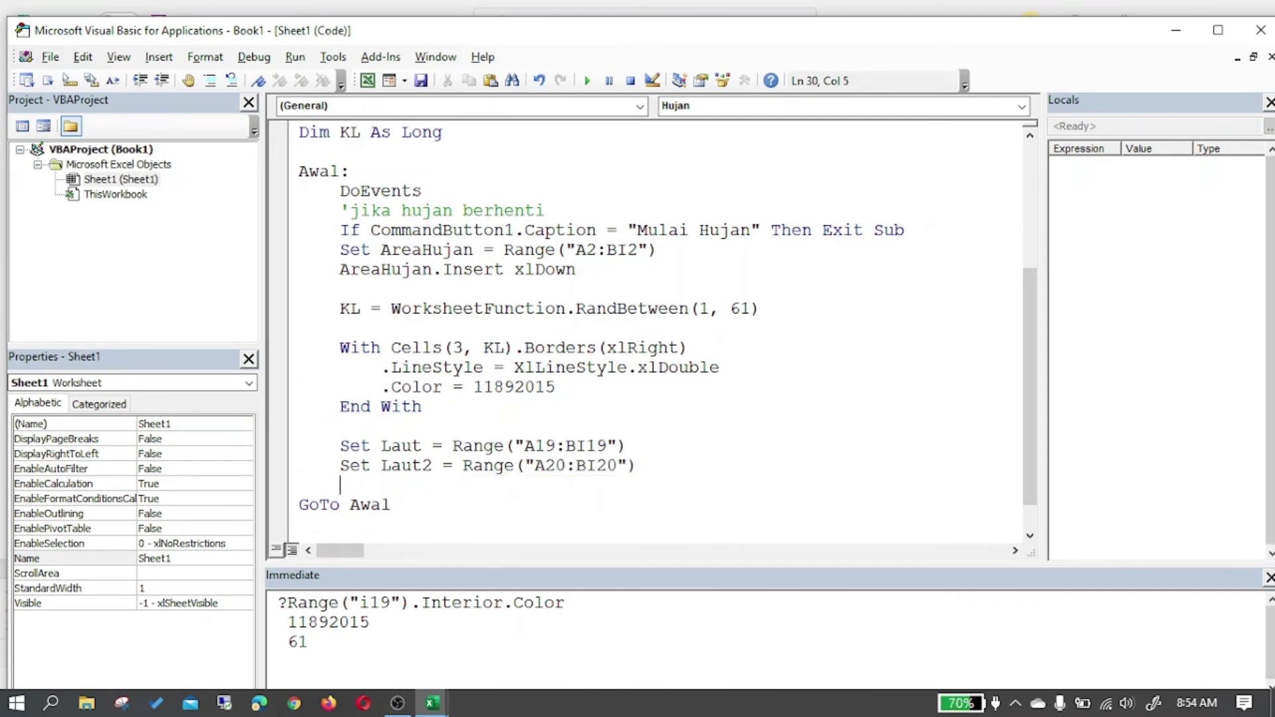
- Type laut above GoTo Awal and strip the Set Laut = and Set Laut2 = prefixes
scroll(449, 459, down, 1)
key(Return)
text(laut)
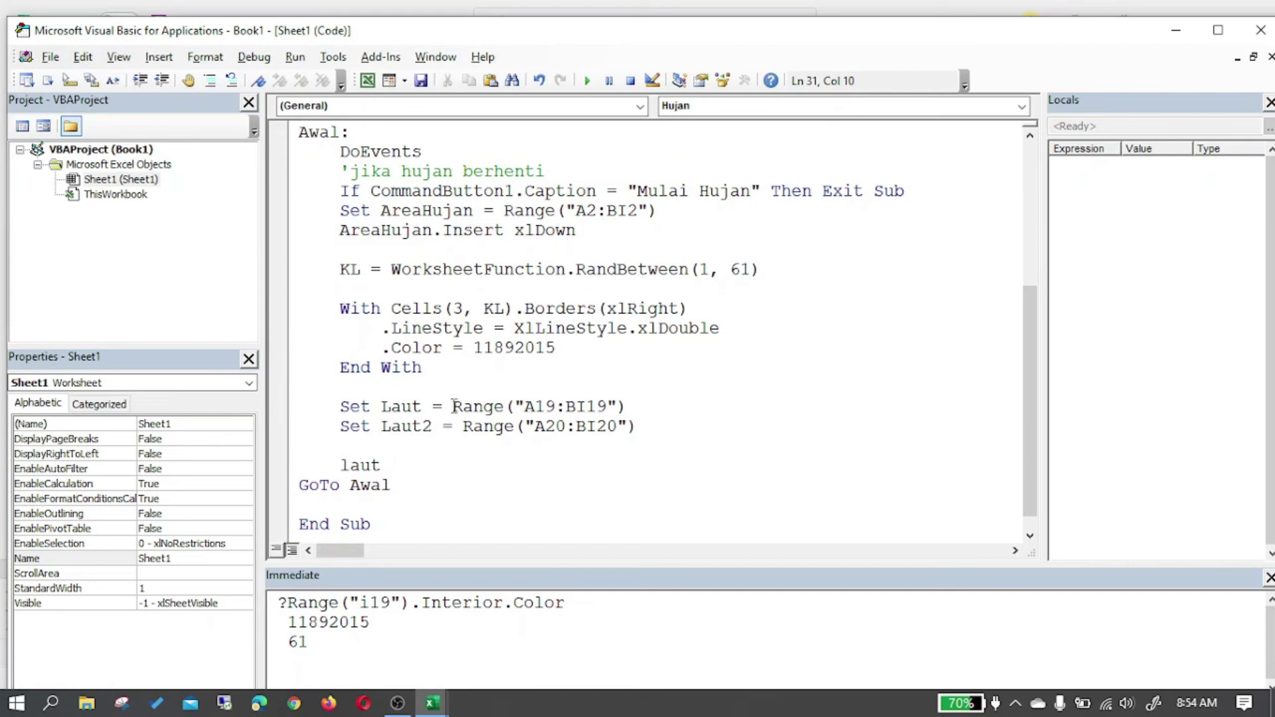
drag(452, 406, 342, 407)
key(Delete)
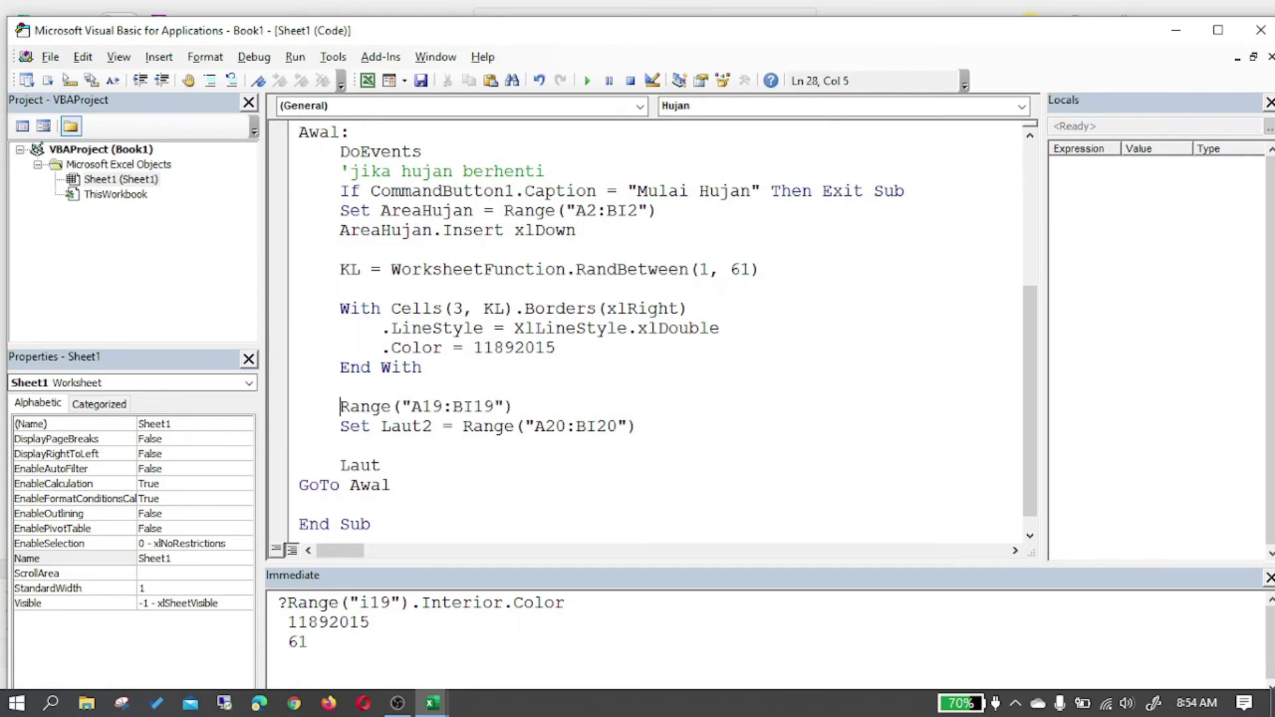
drag(463, 430, 332, 428)
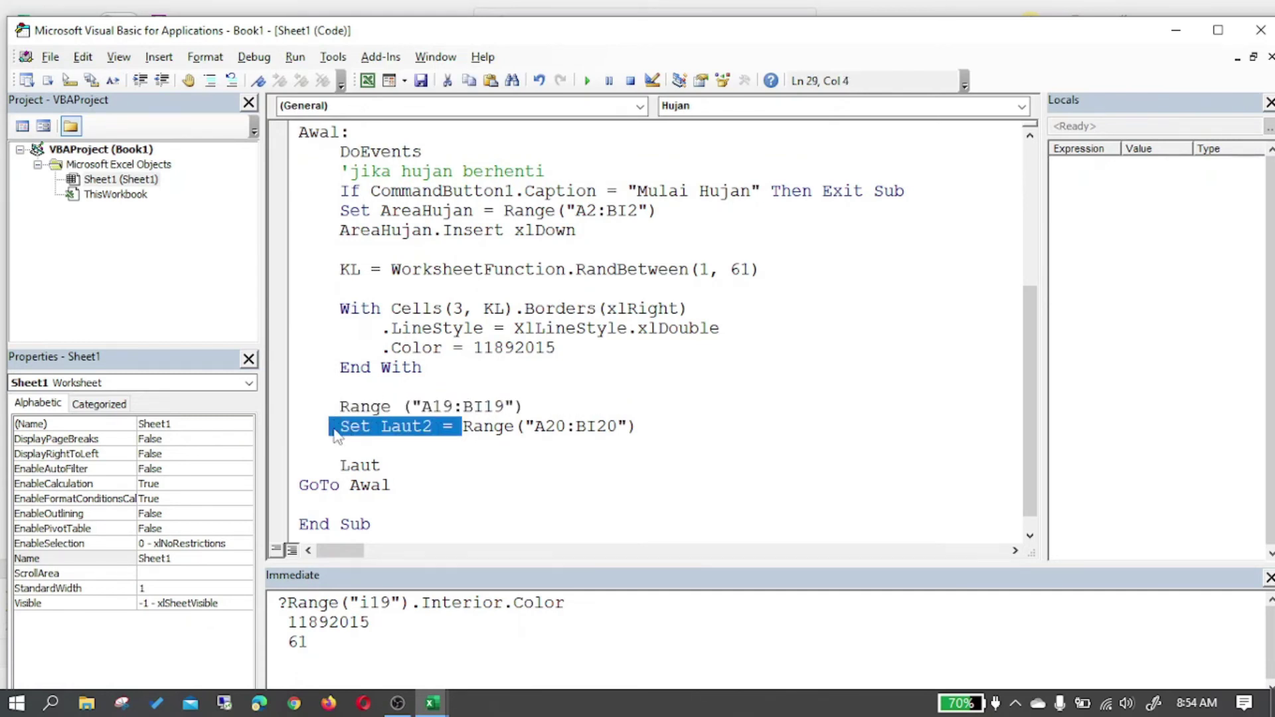
key(Delete)
- Delete the Dim Laut declaration line and its leftover blank line
scroll(324, 428, up, 1)
scroll(325, 427, up, 1)
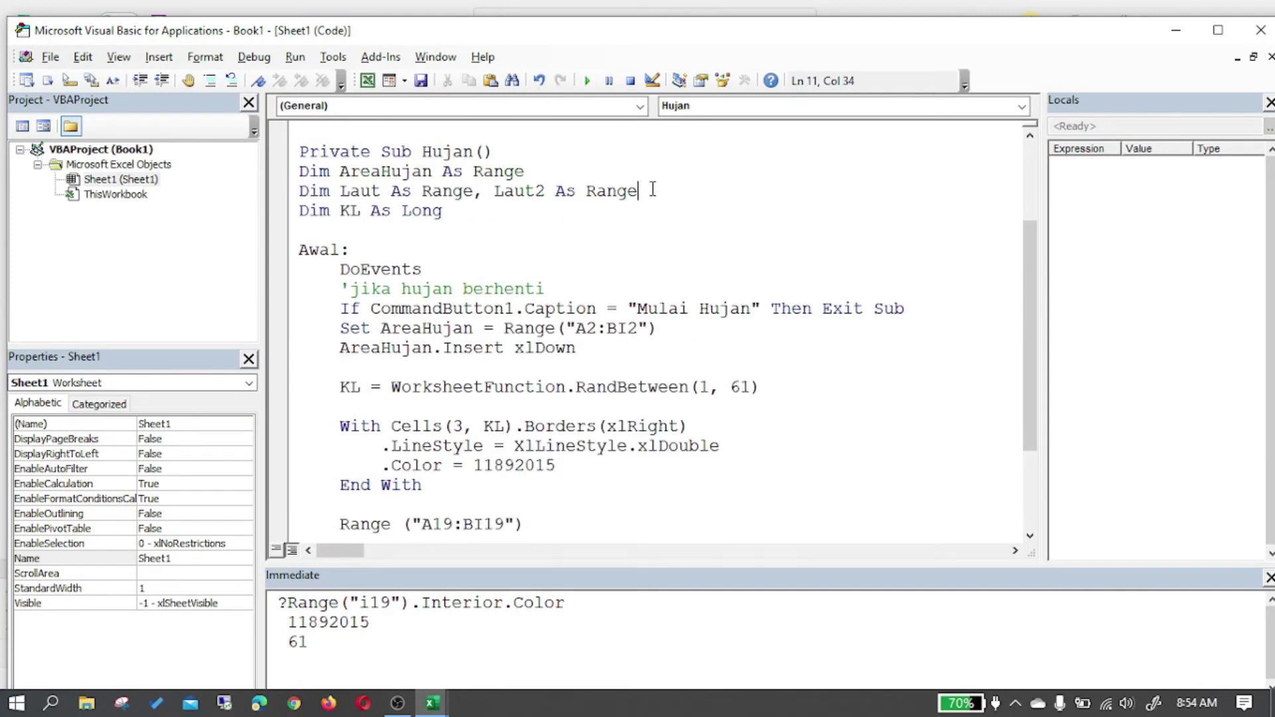
drag(637, 190, 296, 193)
key(Delete)
key(BackSpace)
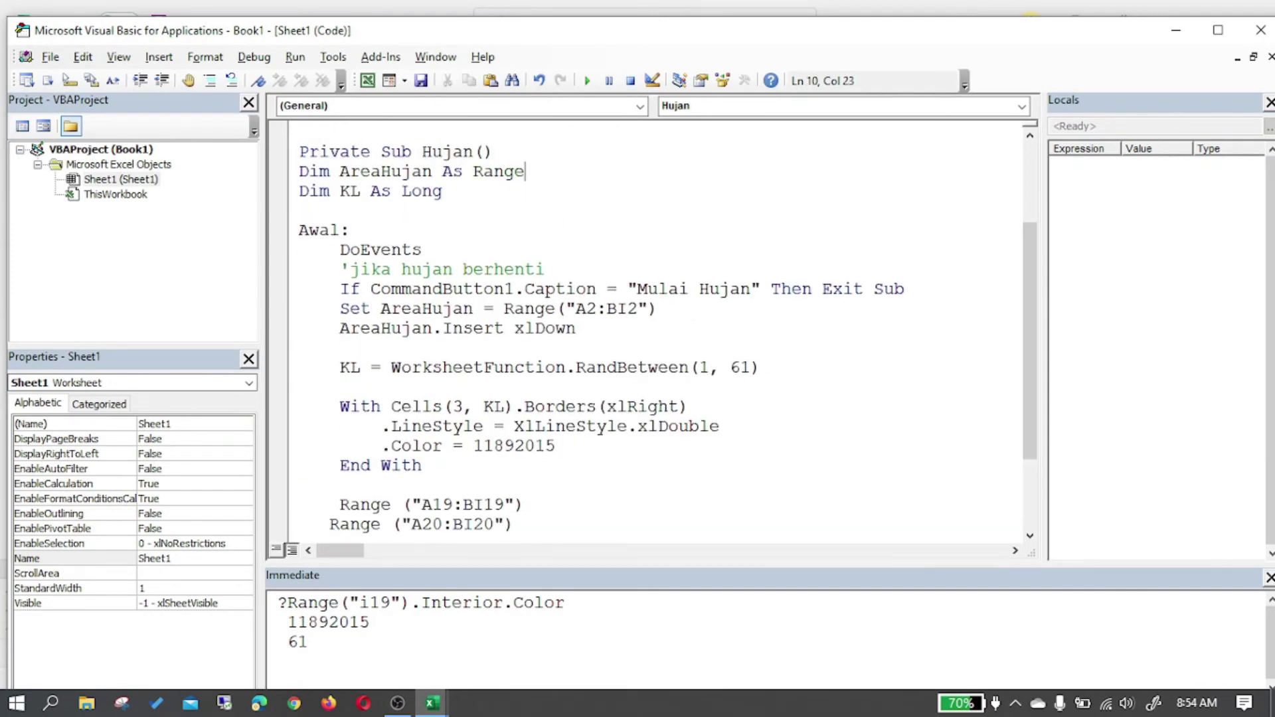
scroll(369, 392, down, 2)
- Append .Interior.Color = 11892015 to the Range("A19:BI19") line
click(525, 381)
text(.in)
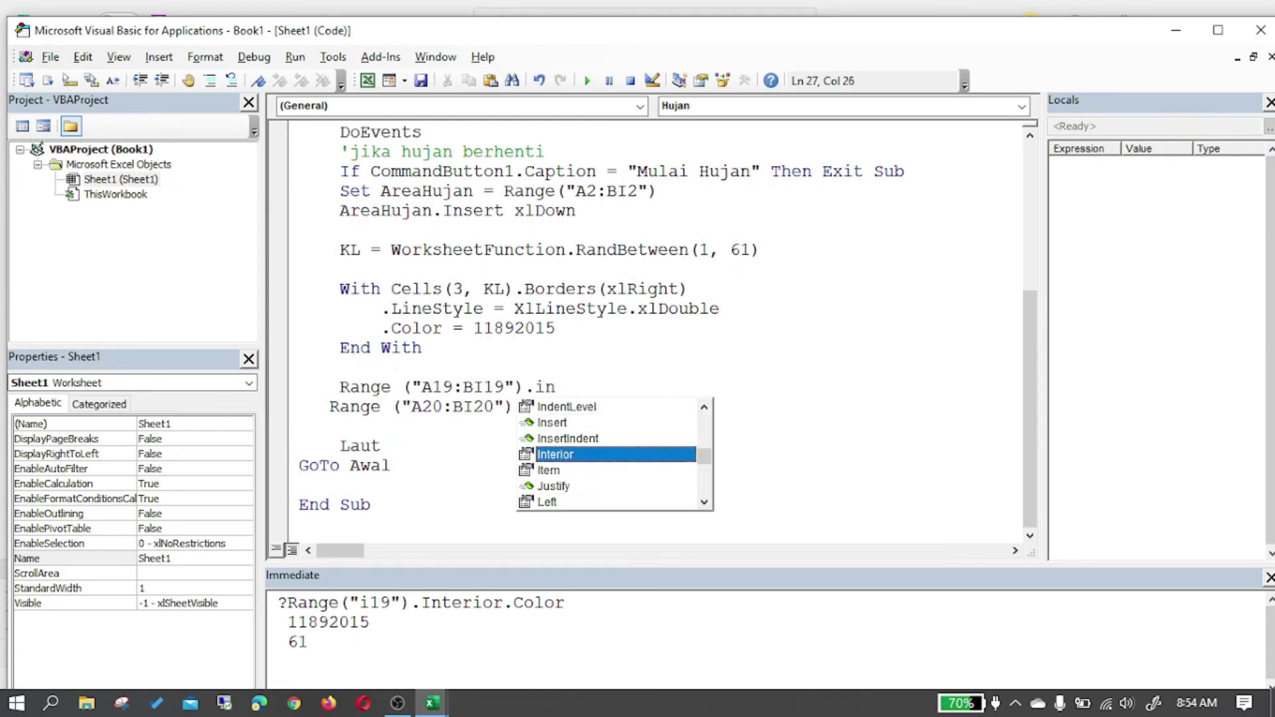
key(Tab)
text(.)
key(Tab)
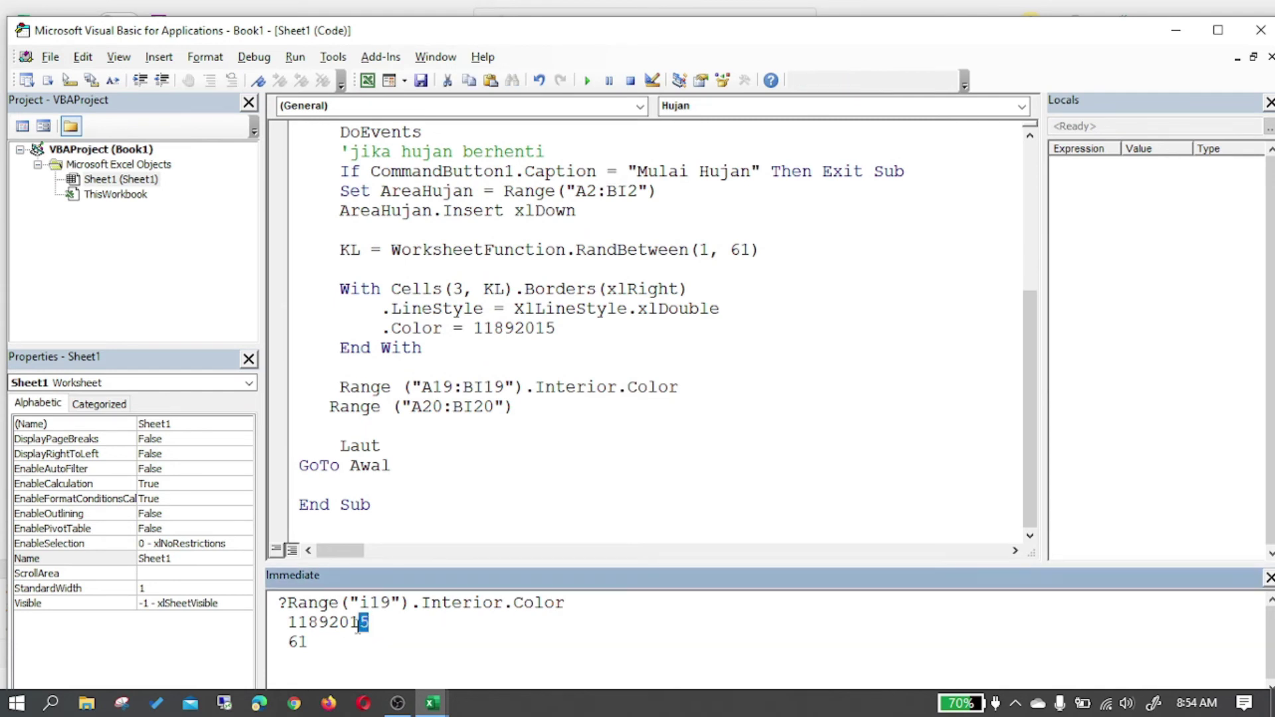
drag(370, 622, 287, 623)
key(ctrl+c)
click(774, 386)
text(=)
key(ctrl+v)
key(Down)
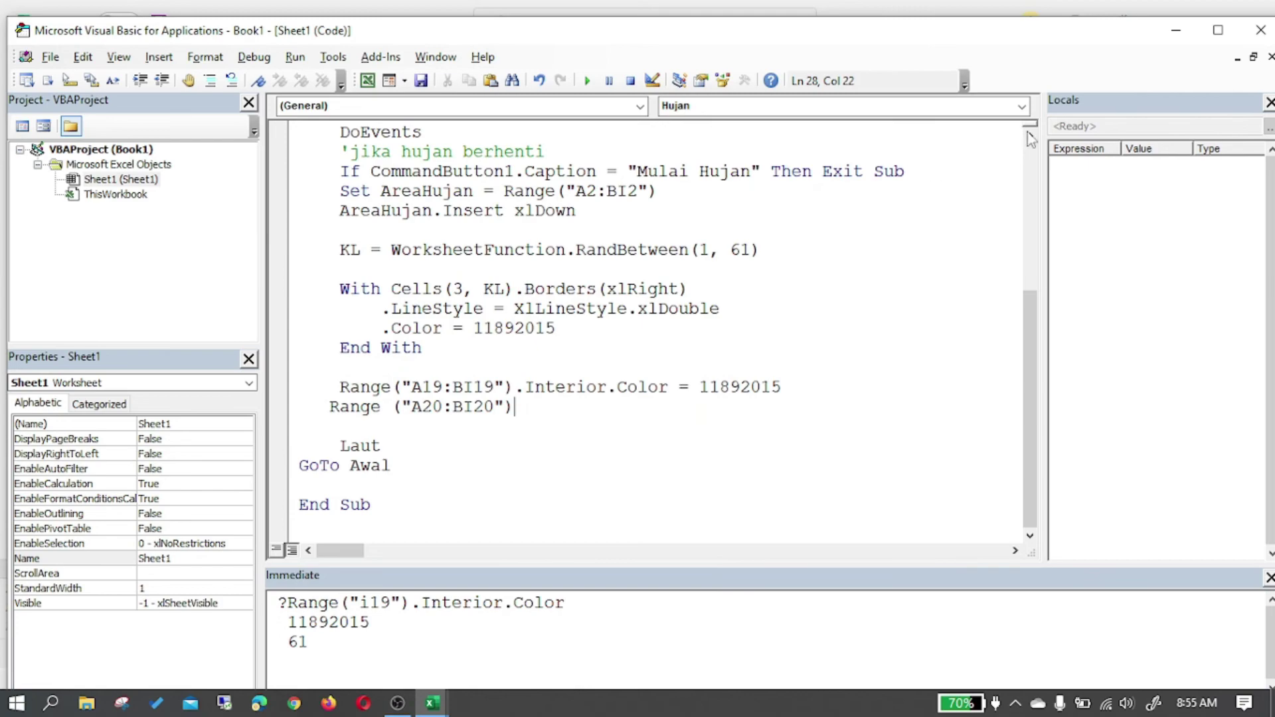
- Query cell A20's fill colour in the Immediate window, getting 7884319
click(1176, 30)
click(30, 589)
click(433, 704)
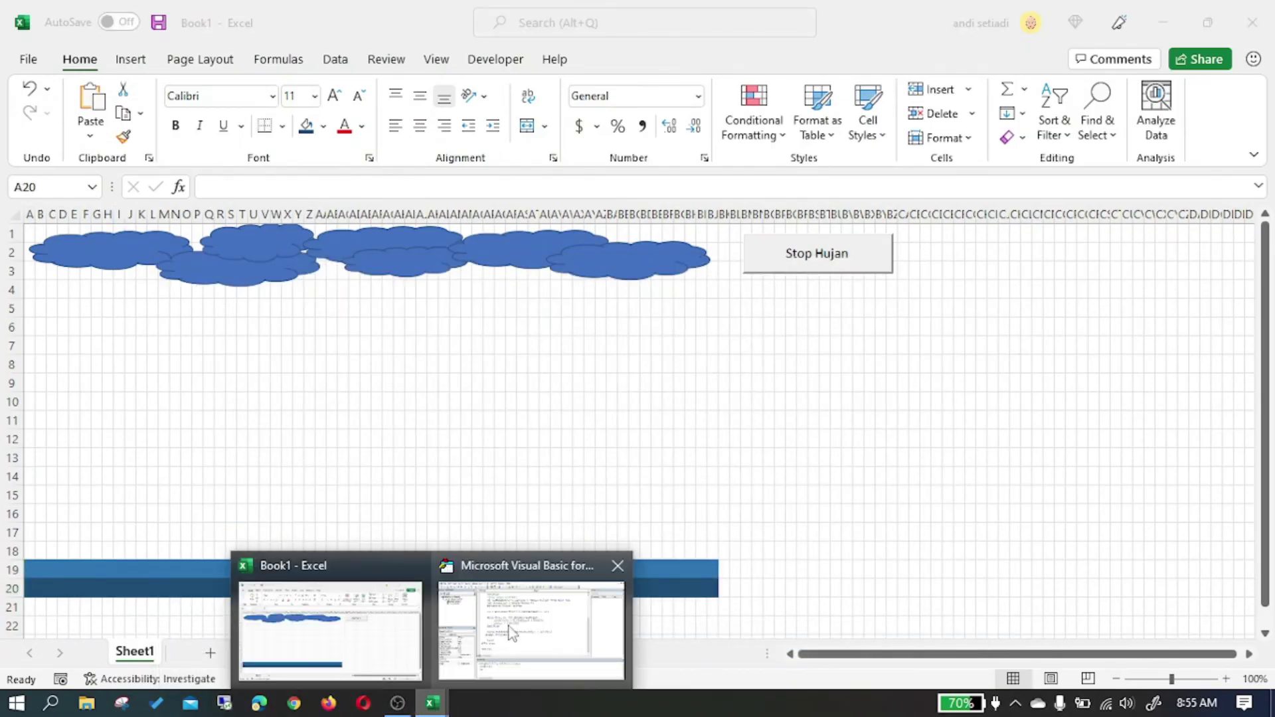
click(512, 630)
text(A20)
key(Return)
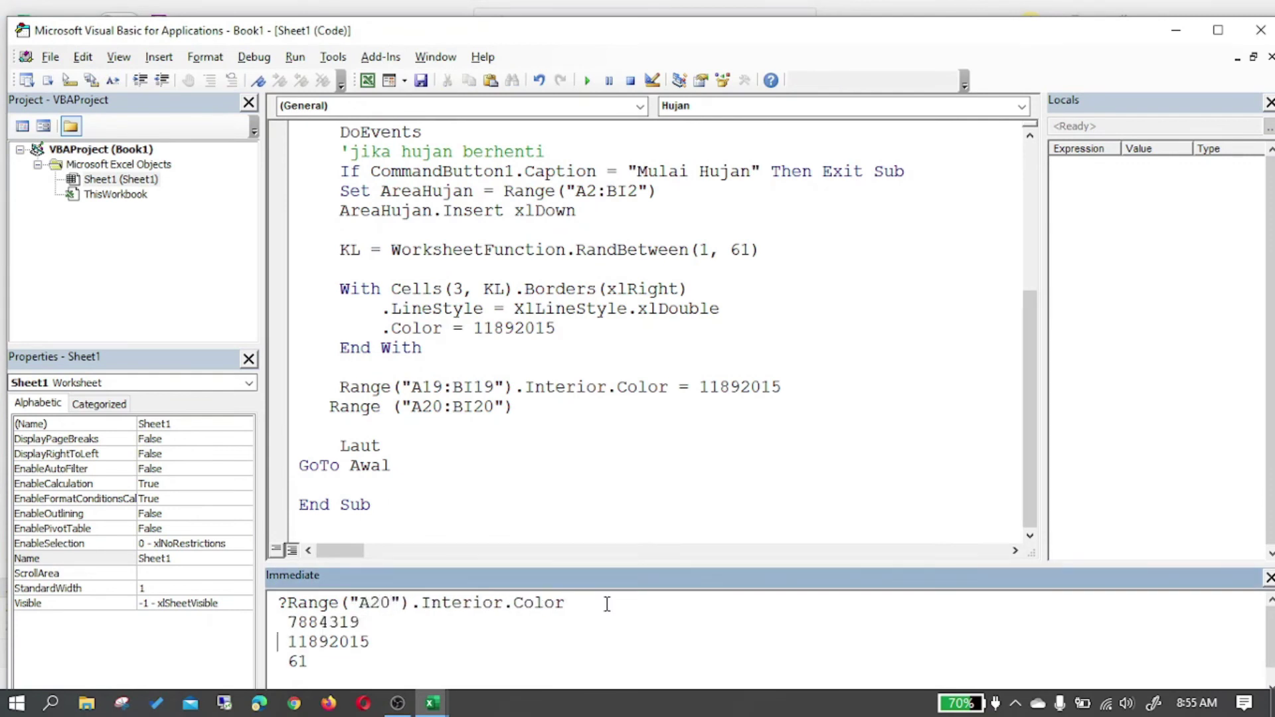
double_click(319, 625)
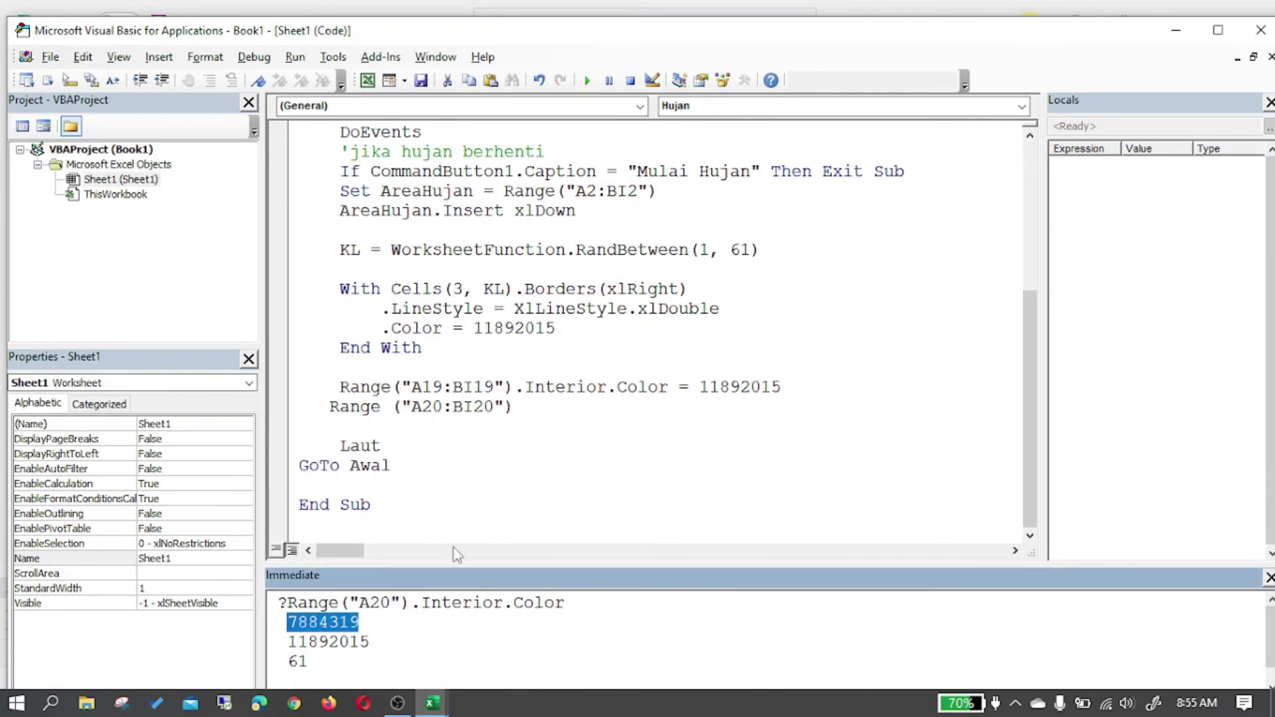
- Append .Interior.Color = 7884319 to the Range("A20:BI20") line
click(532, 402)
text(.In)
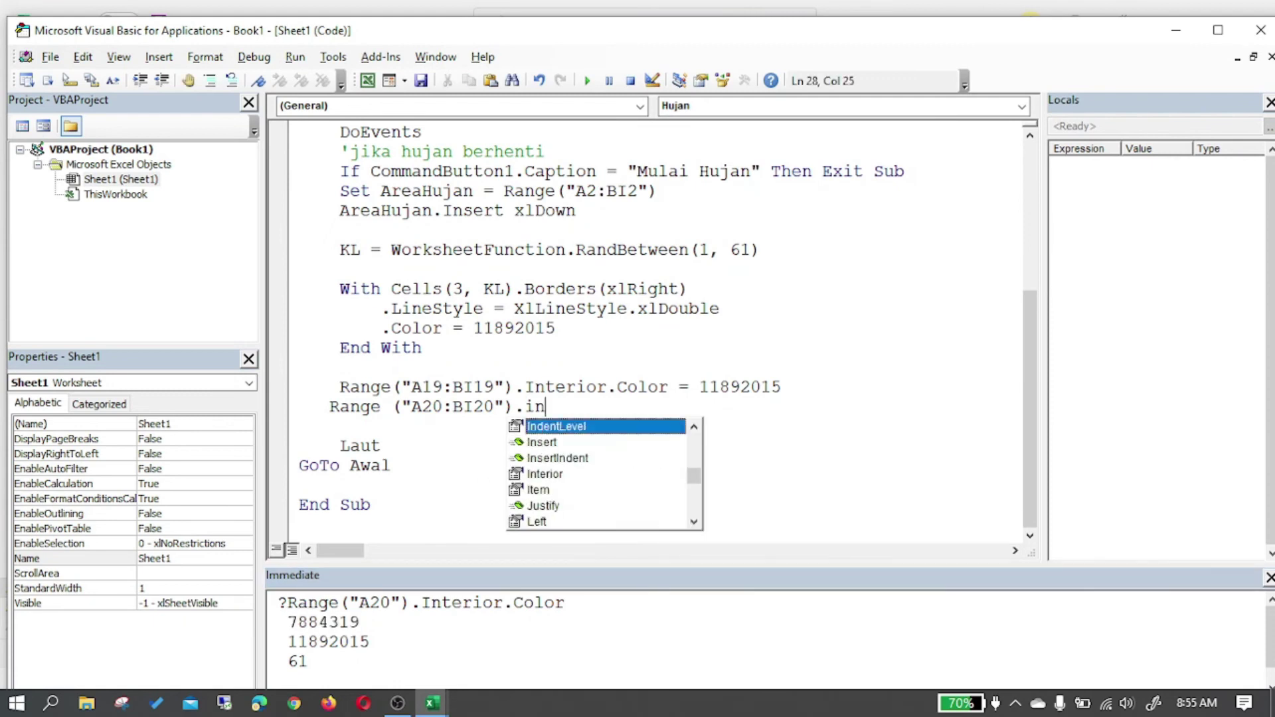
key(Down)
key(Down)
key(Down)
key(Tab)
text(.Co)
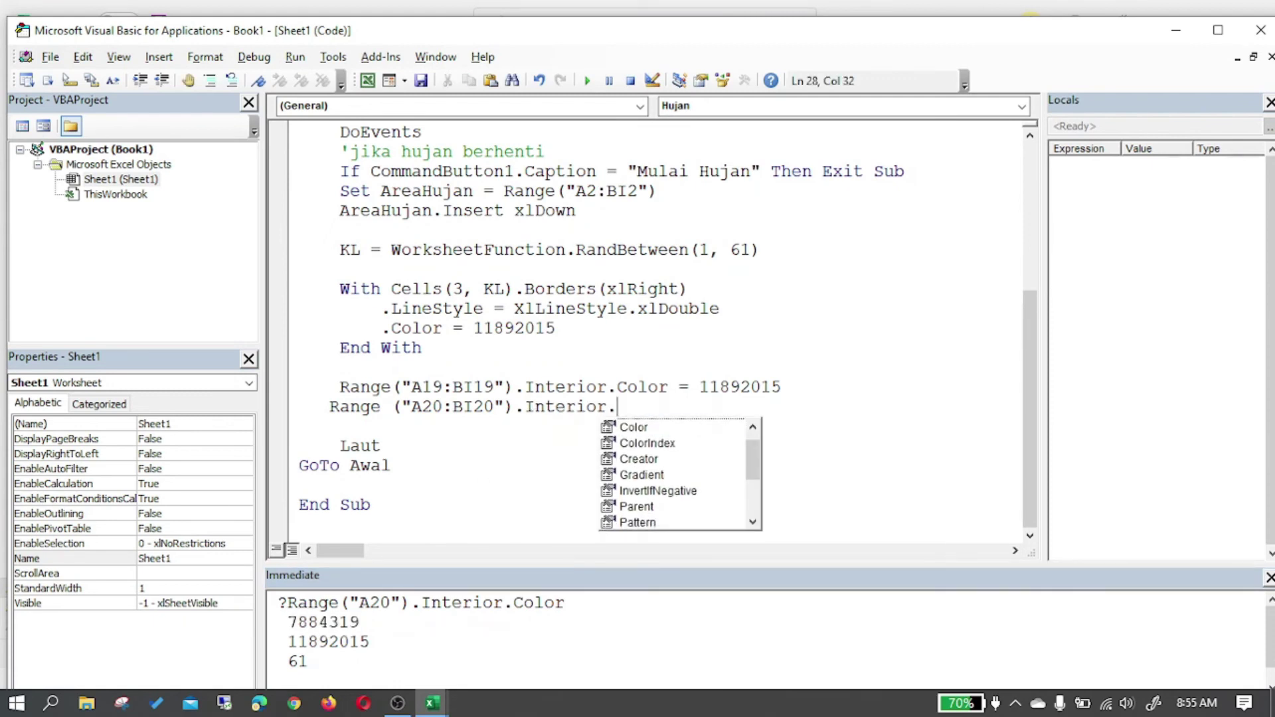
key(Tab)
text(=)
key(ctrl+v)
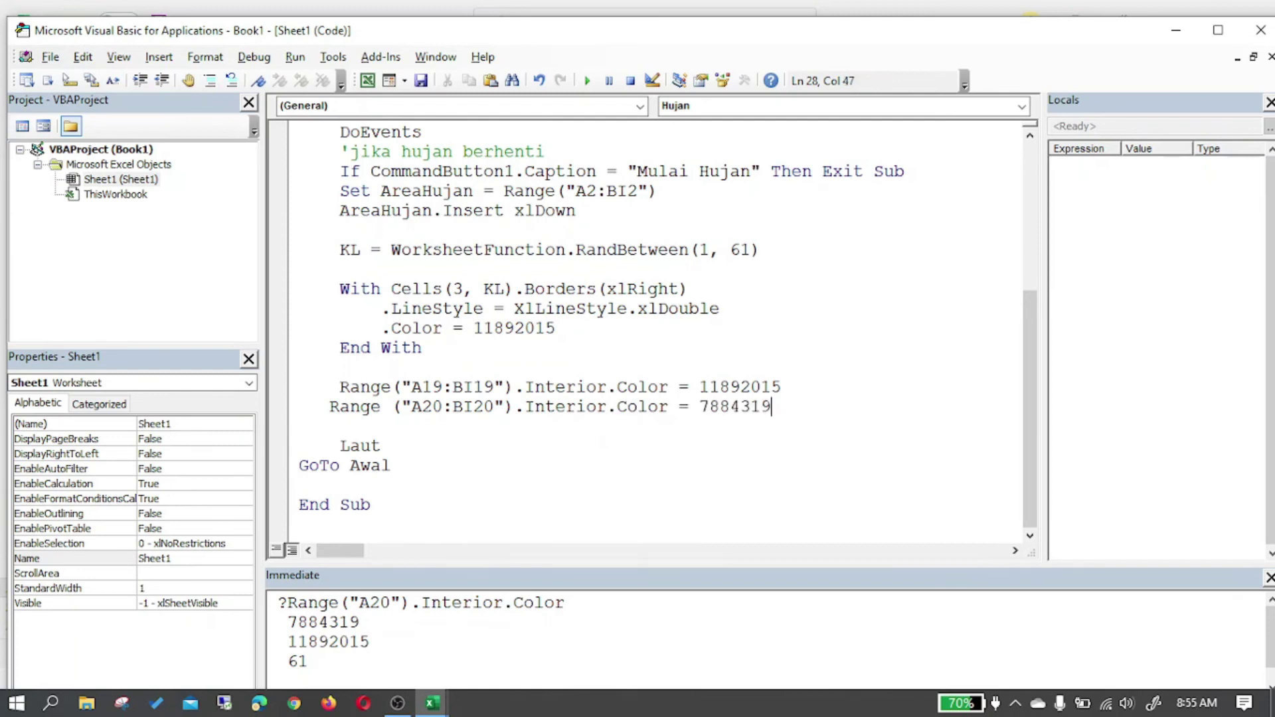
key(Down)
key(Up)
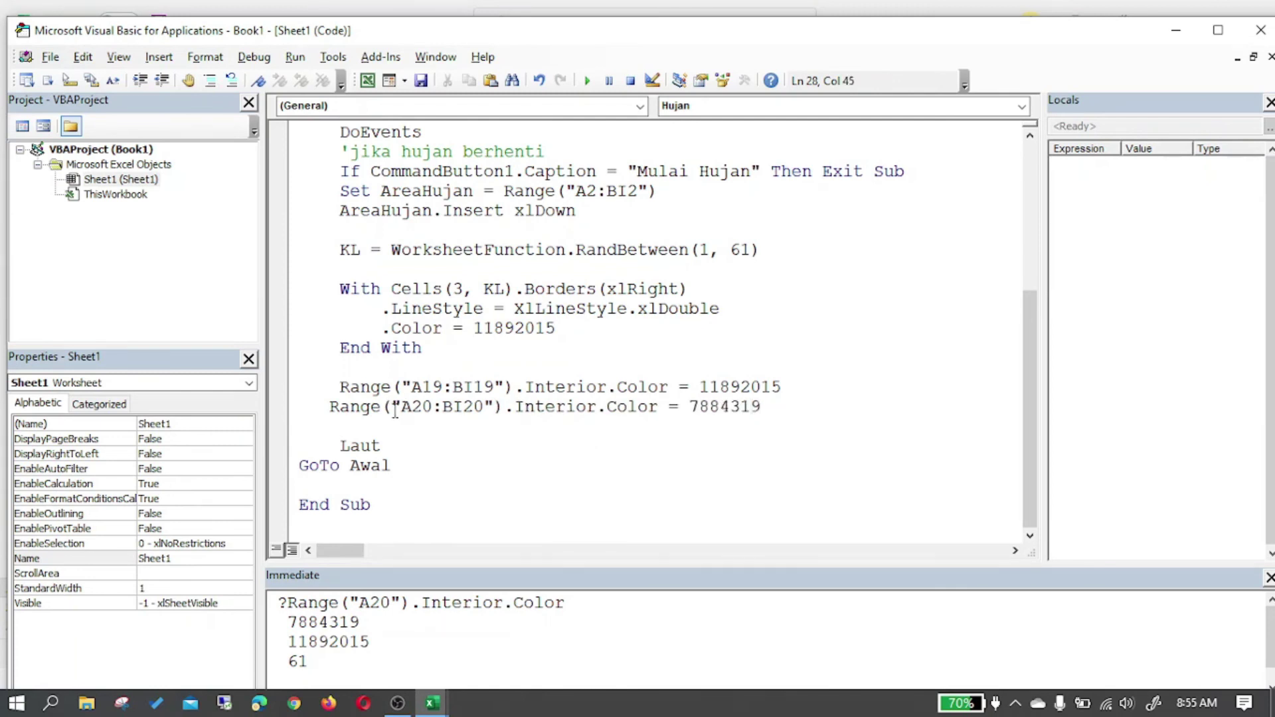
- Delete the Laut call line from the loop
click(330, 406)
drag(390, 444, 330, 445)
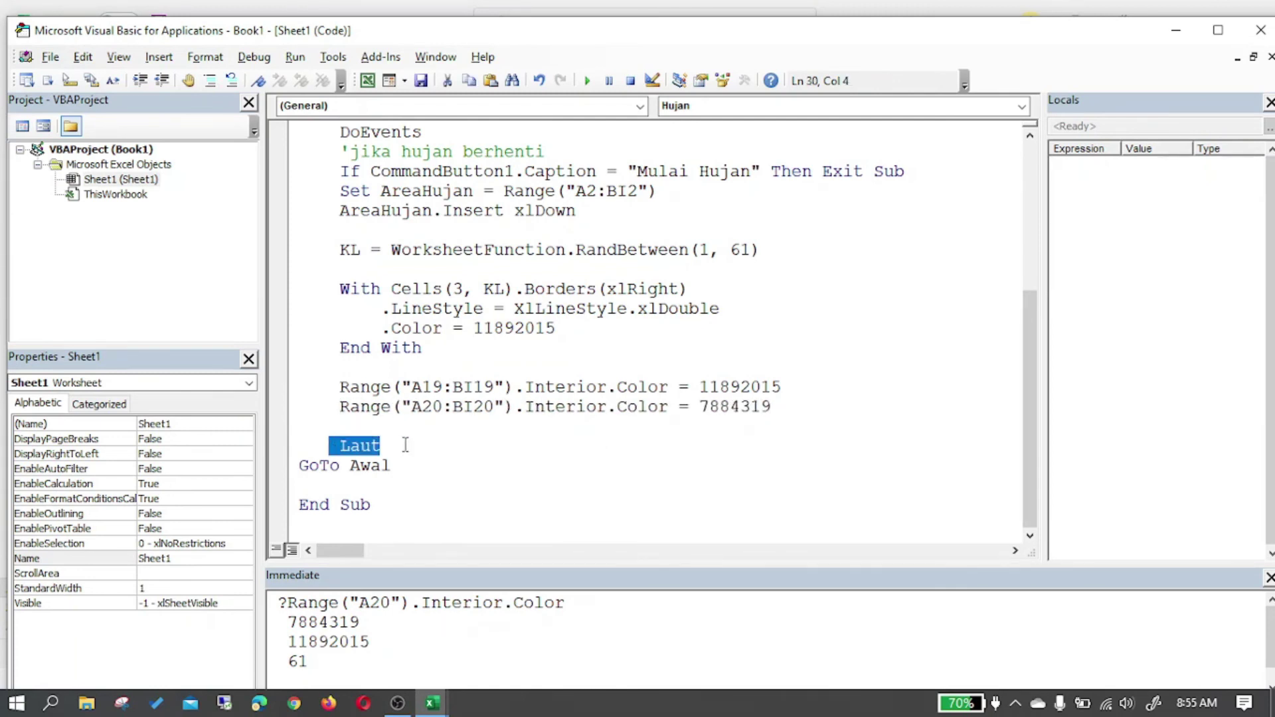
key(BackSpace)
key(BackSpace)
key(BackSpace)
key(BackSpace)
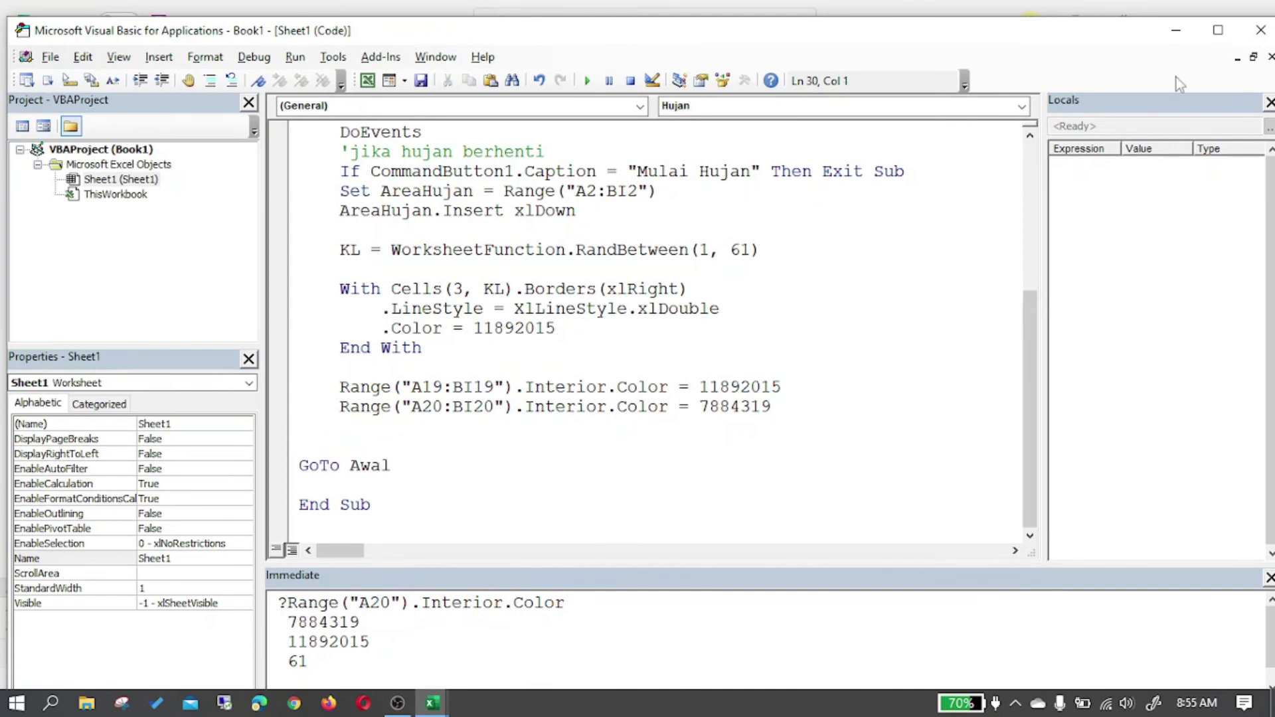
click(1174, 35)
- Add Range("A21:Bi21").Clear after the row-20 line and remove the blank lines before End Sub
click(29, 607)
mouse_move(431, 703)
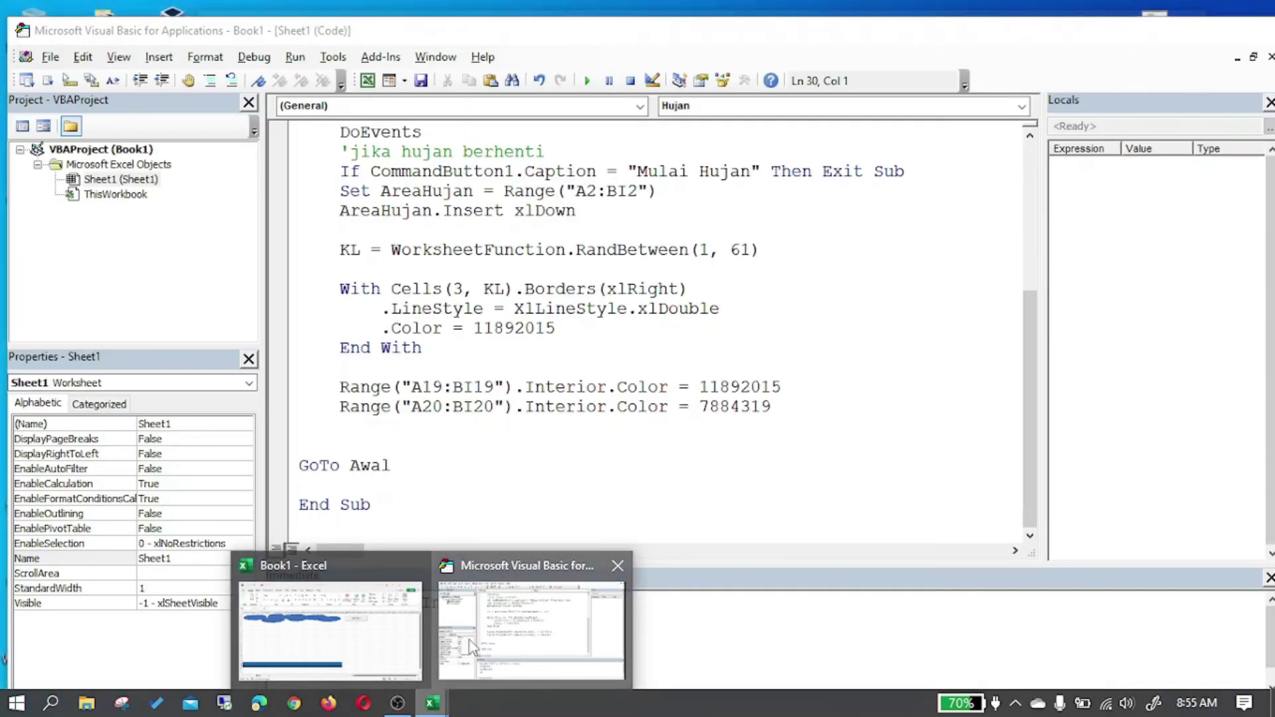
click(471, 648)
text(range("A)
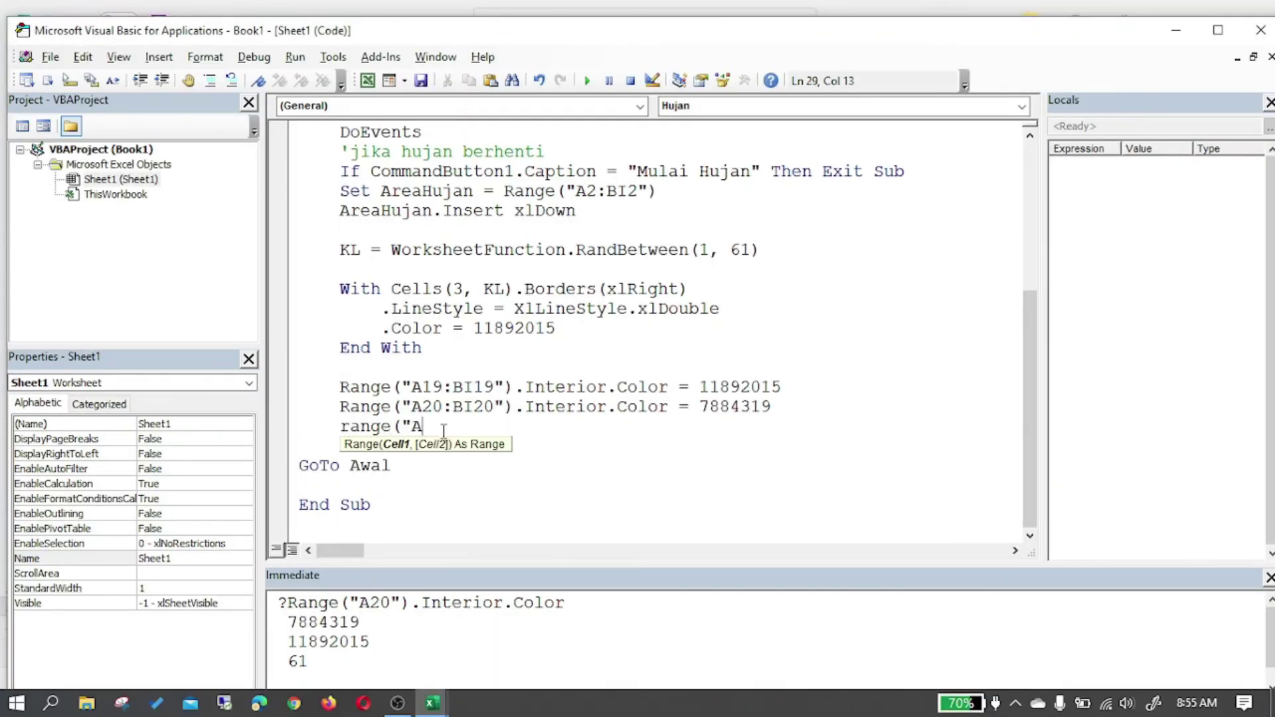
text(21:Bi21"))
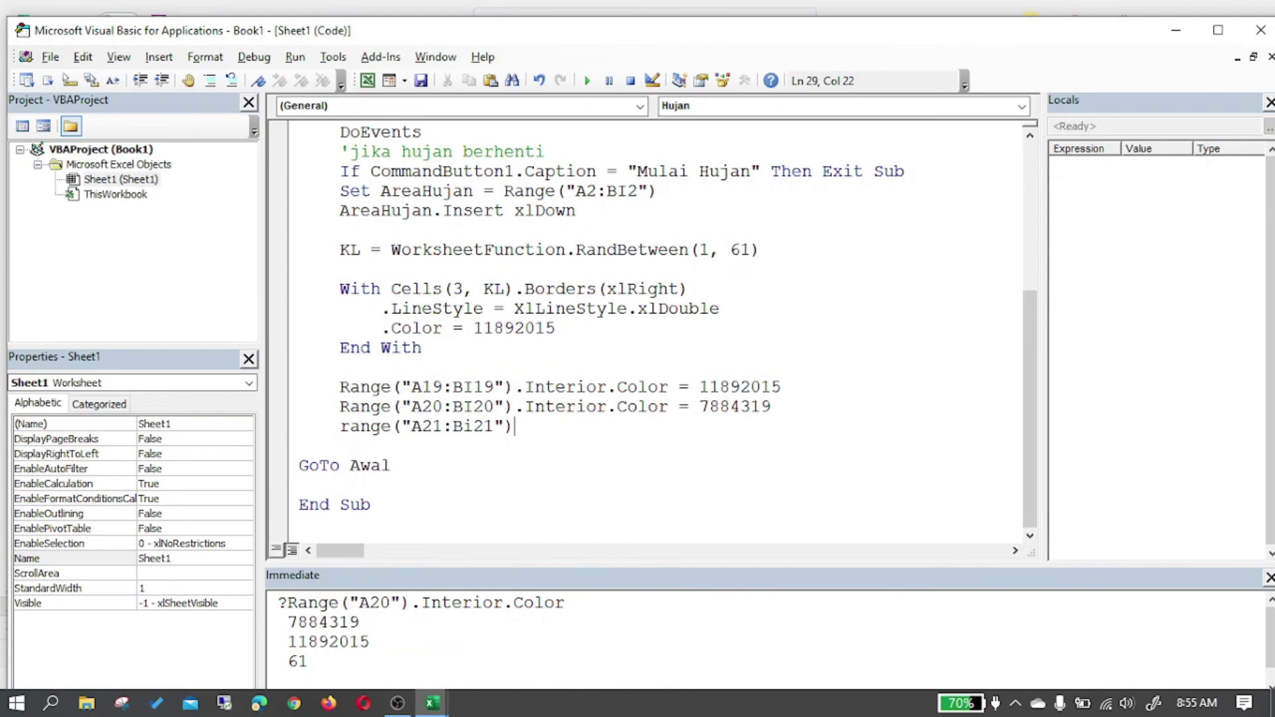
text(.cl)
key(Tab)
key(Down)
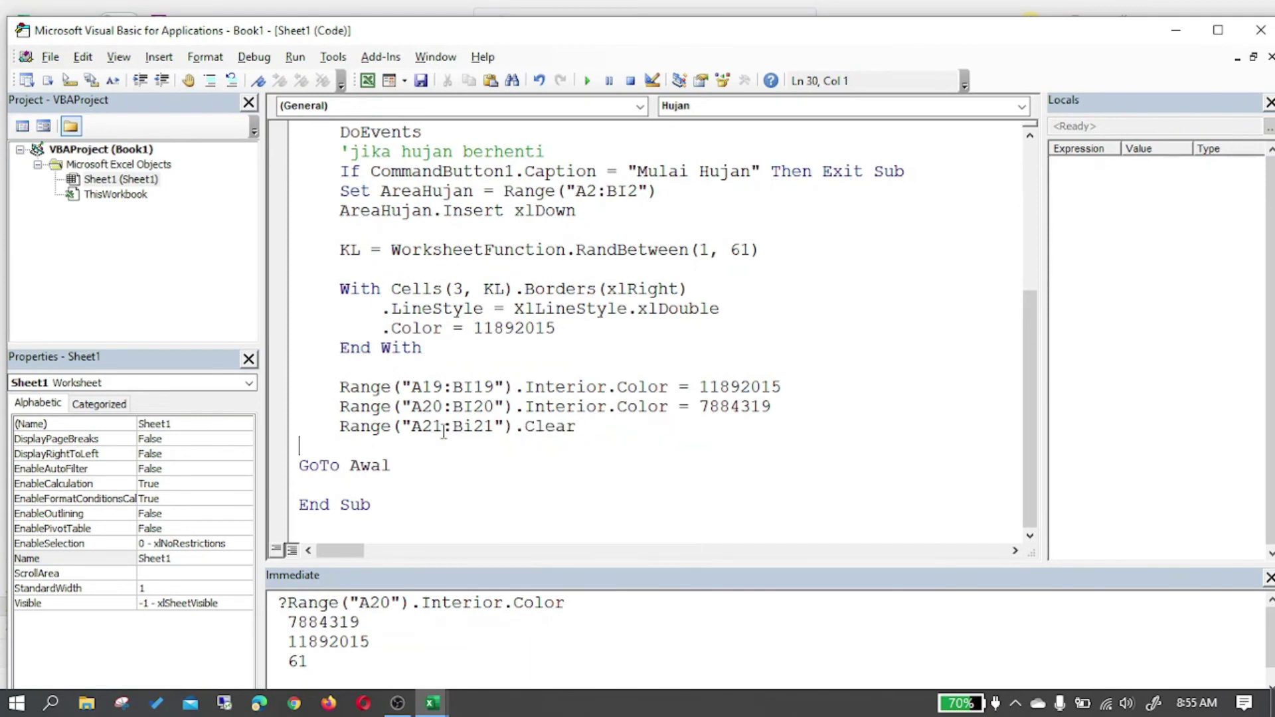
key(BackSpace)
key(Down)
key(Down)
key(BackSpace)
- Add Call Hujan below the Stop Hujan caption line in the Click handler
scroll(463, 416, up, 4)
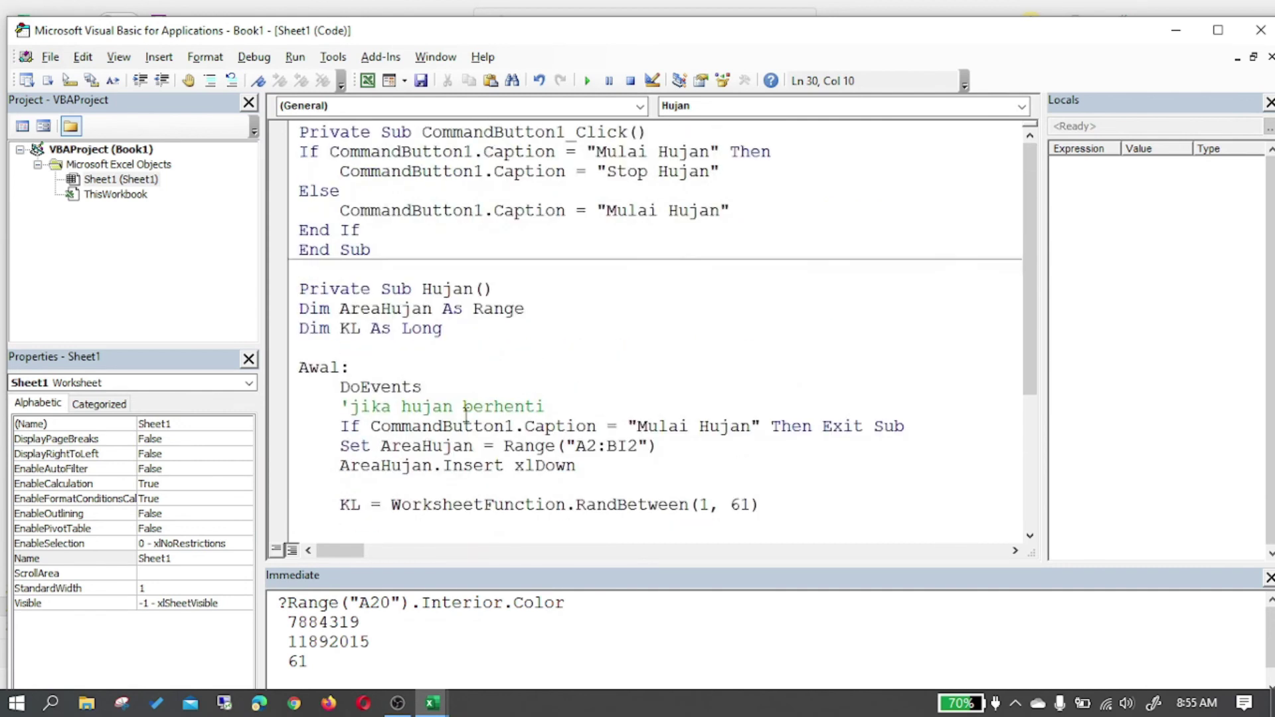
click(751, 170)
key(Return)
text(call hujan)
key(Down)
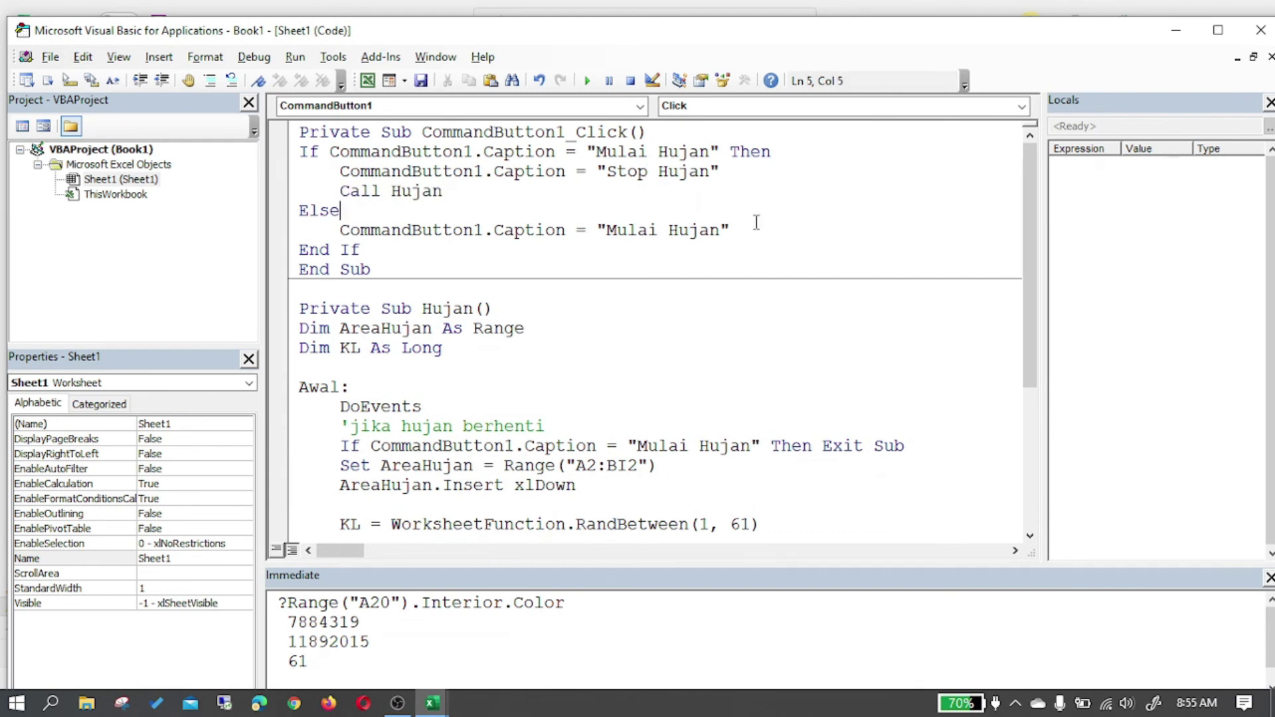
click(1175, 30)
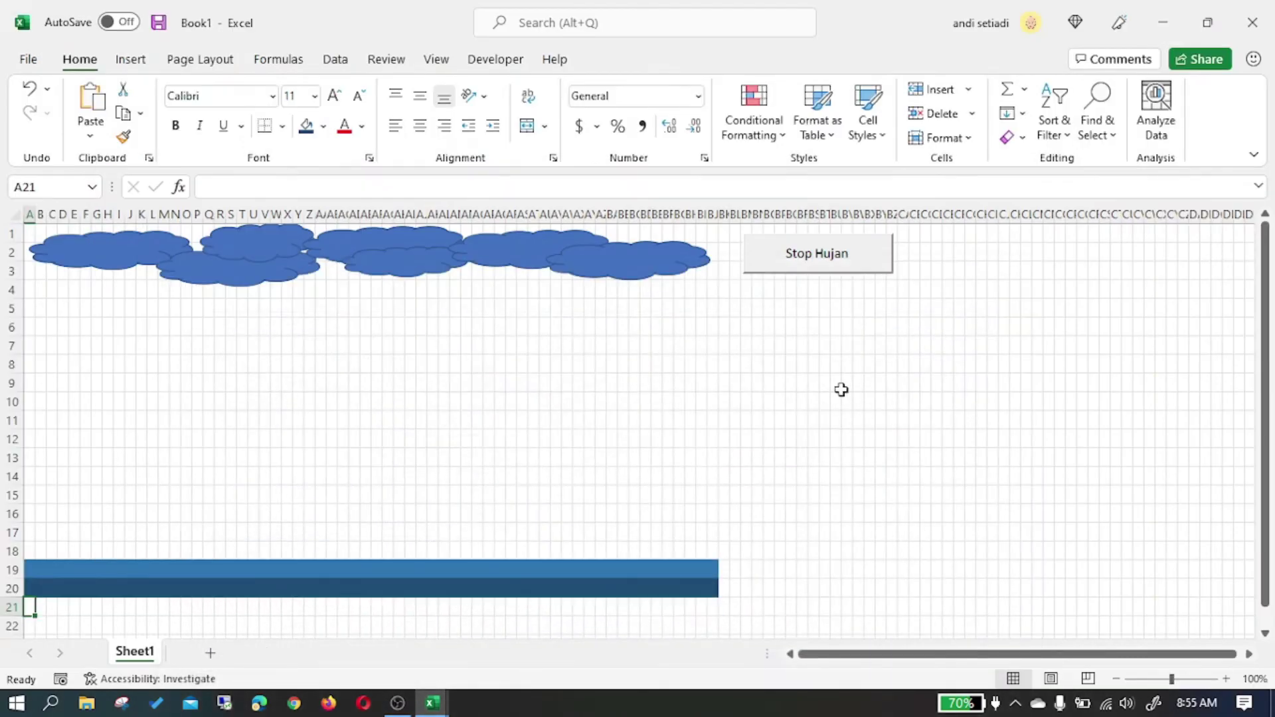
- Start and stop the rain twice with the CommandButton, ending on Mulai Hujan
click(840, 265)
click(841, 269)
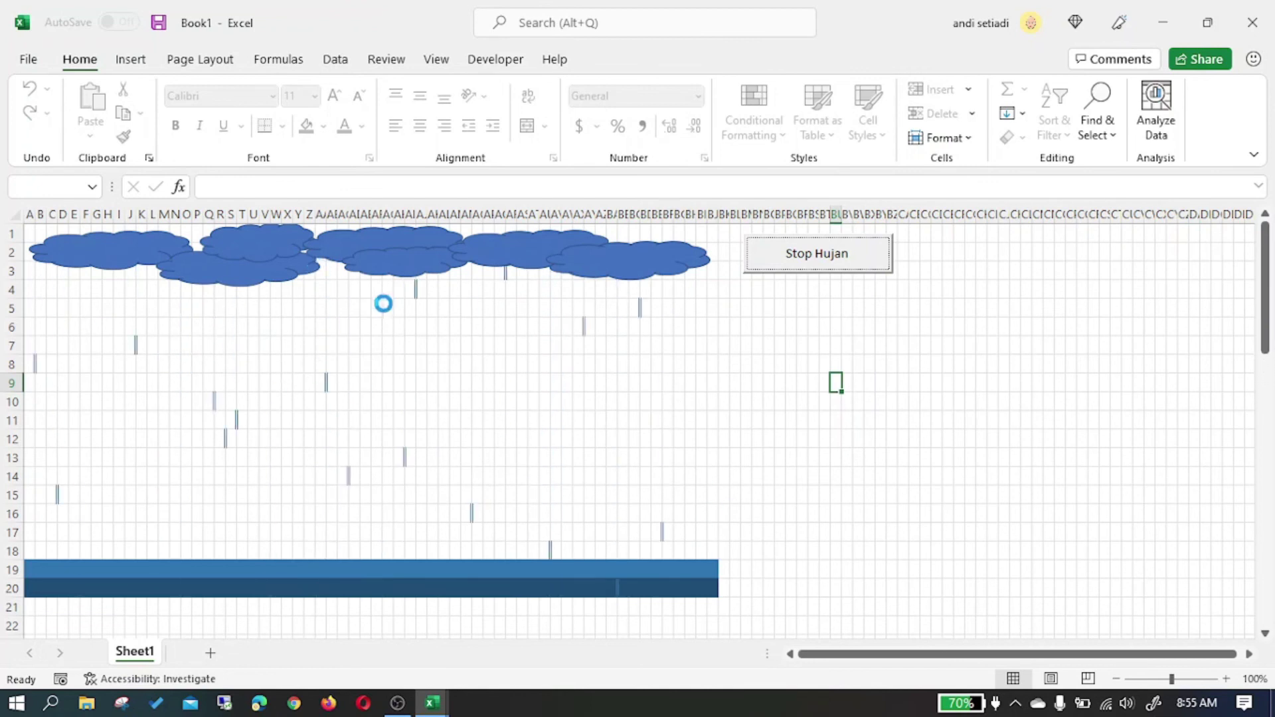
click(863, 258)
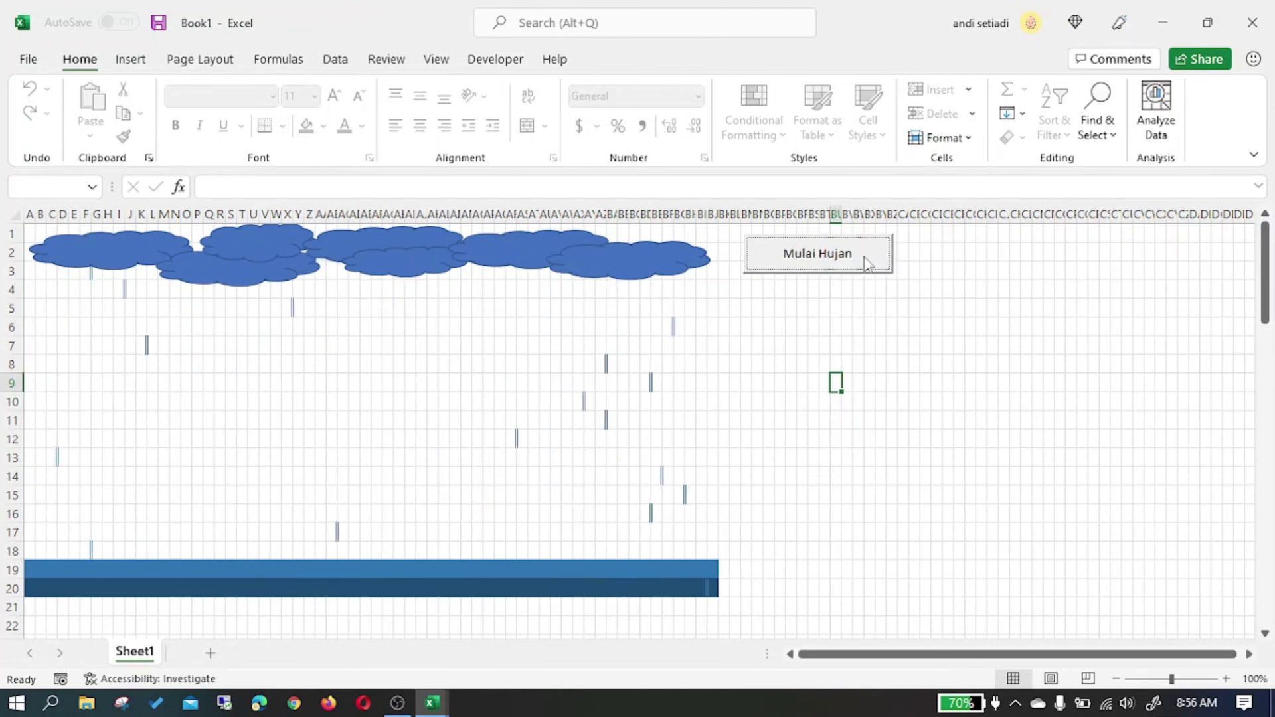
click(877, 265)
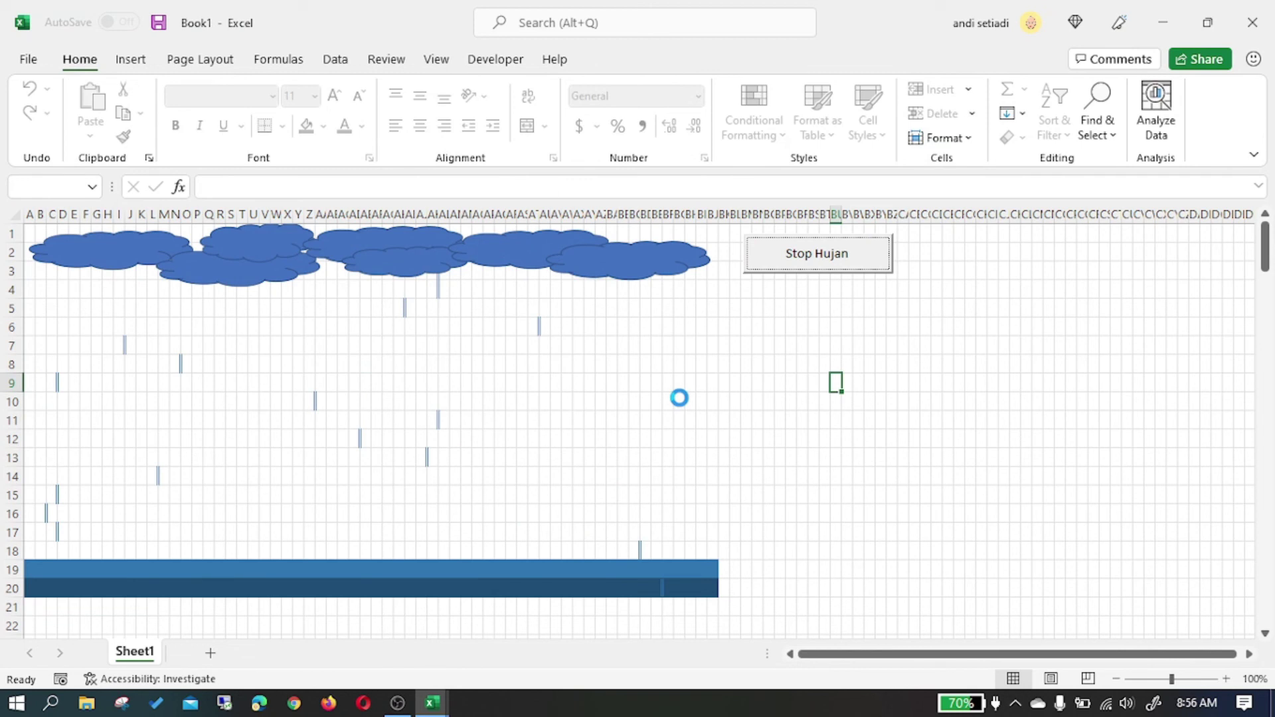
click(817, 253)
mouse_move(431, 703)
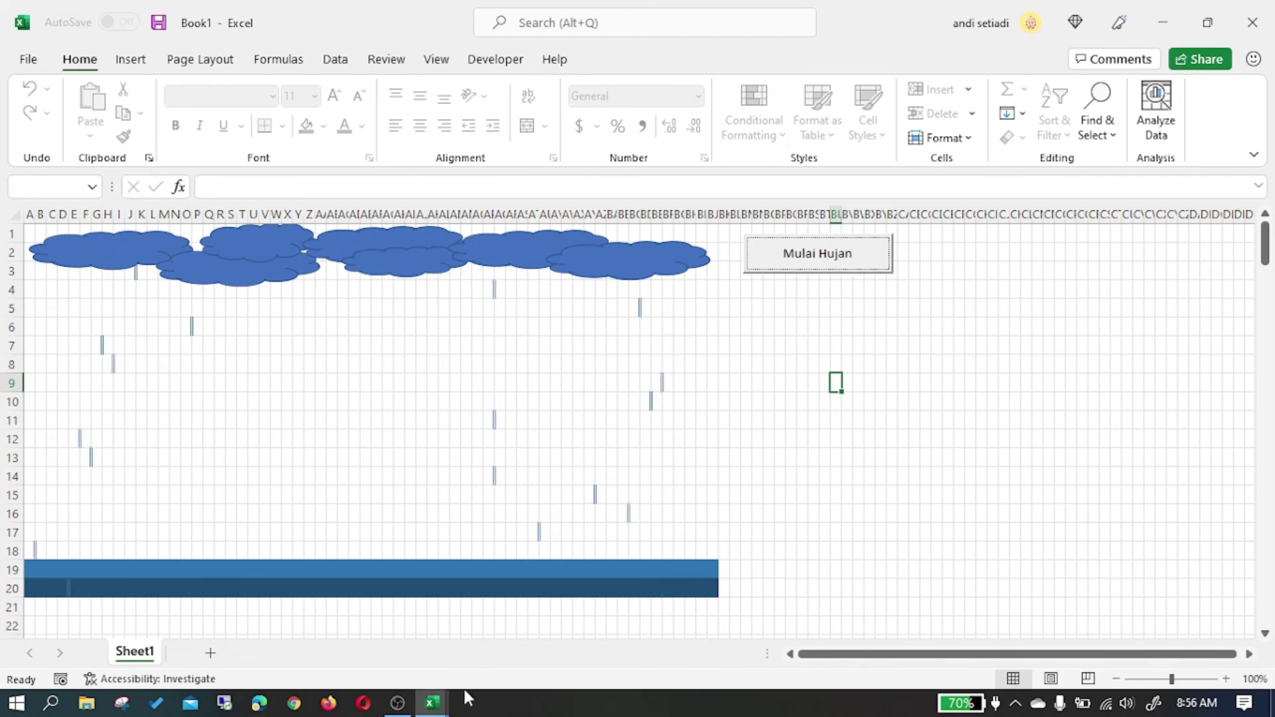
click(519, 644)
- Review the Hujan code, then restart the rain with the Mulai Hujan button
scroll(578, 407, down, 2)
scroll(577, 407, down, 3)
scroll(587, 432, up, 4)
scroll(587, 432, up, 1)
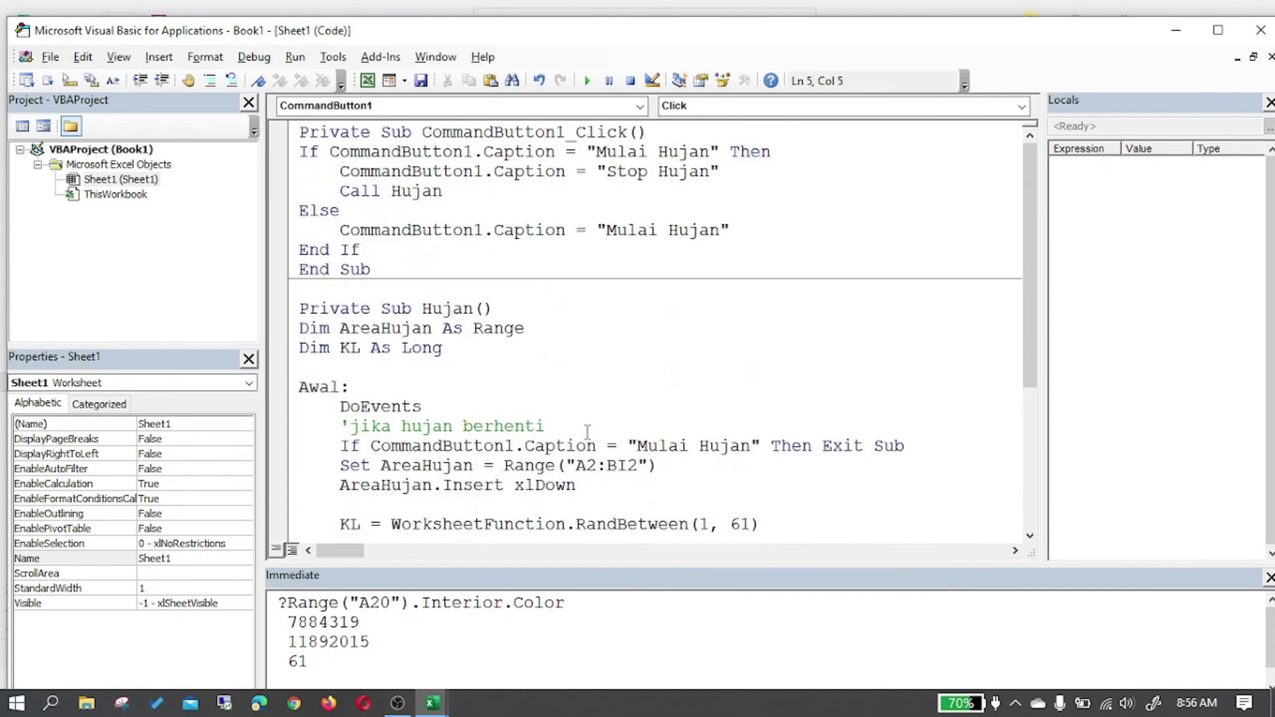
scroll(588, 426, down, 2)
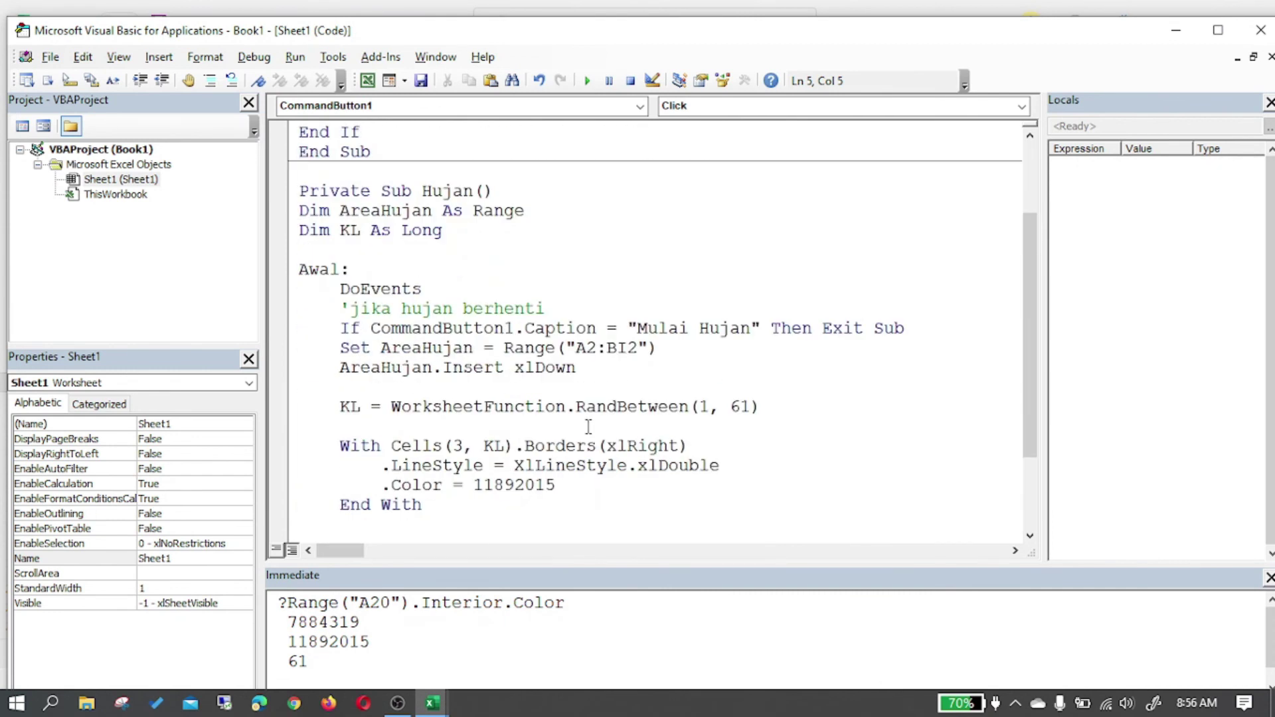
scroll(587, 427, down, 2)
scroll(757, 244, up, 2)
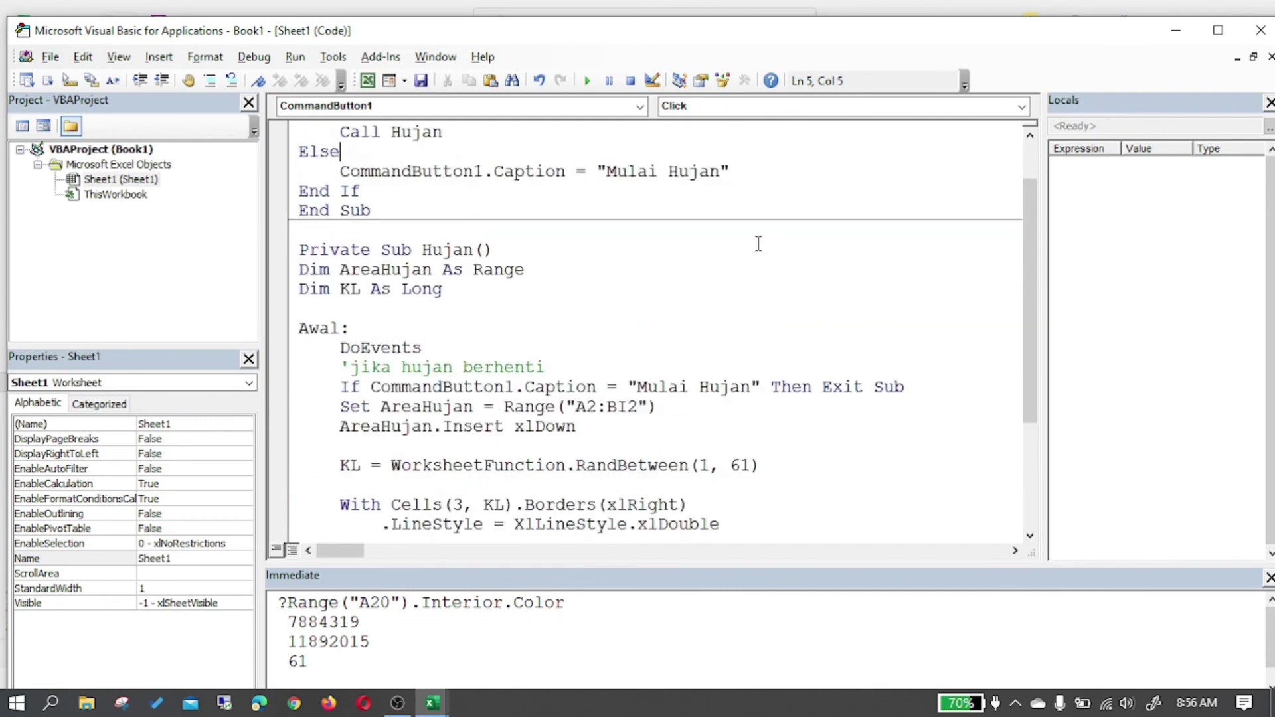
click(1176, 30)
click(870, 258)
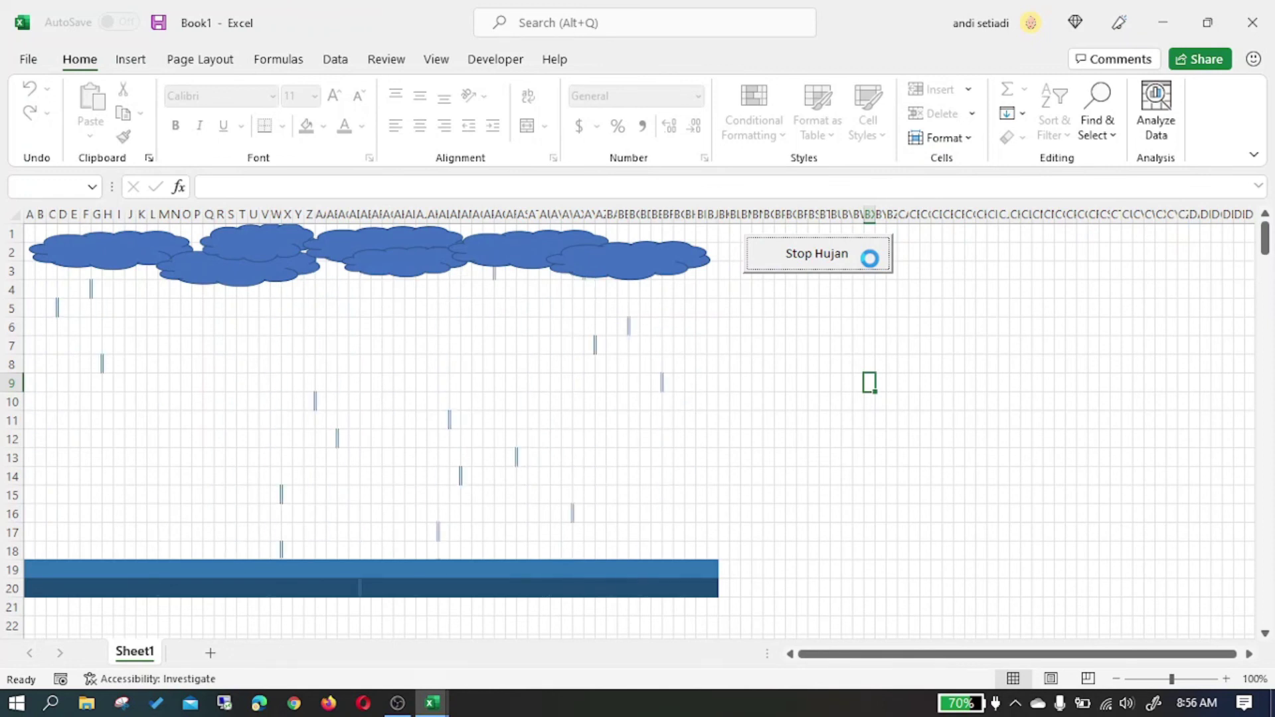
- Halt the rain with Stop Hujan so the caption returns to Mulai Hujan
click(860, 268)
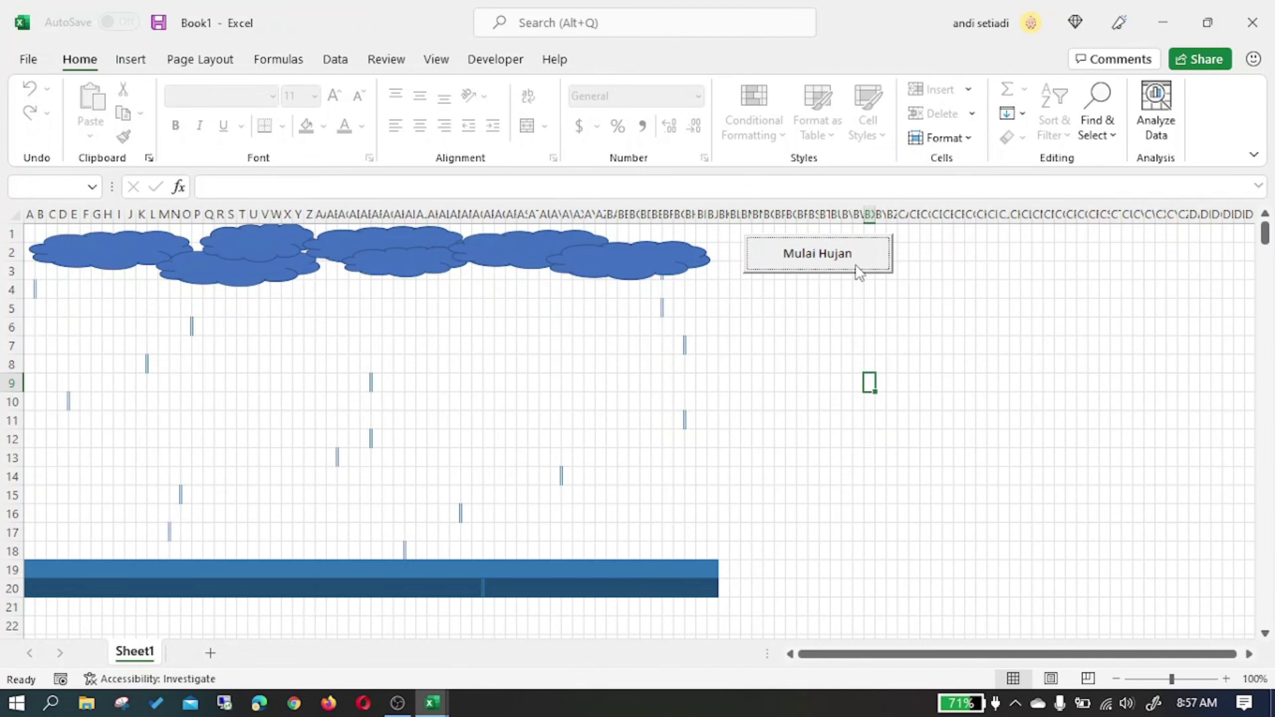